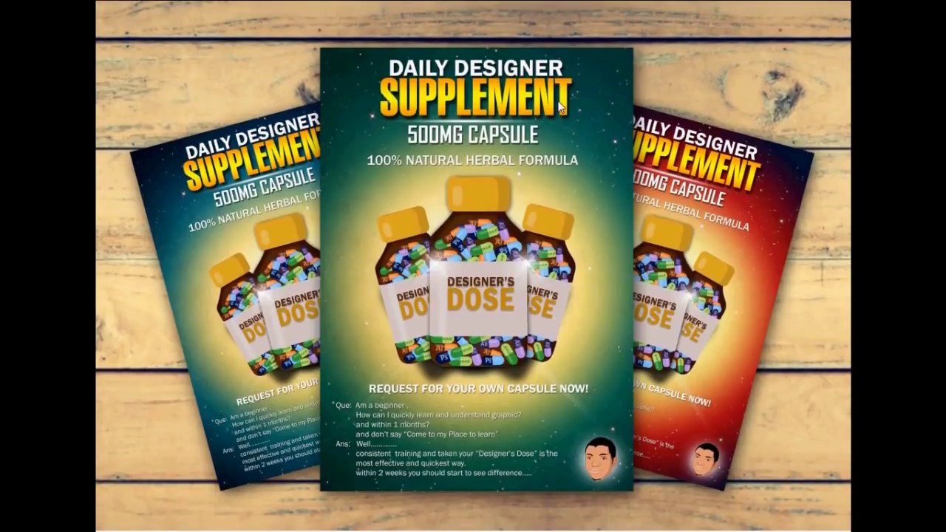
# - Create a blank A5 portrait document (5.83 × 8.27 in, 300 ppi) named 'flyer design'
pyautogui.hotkey('alt', 'Tab')
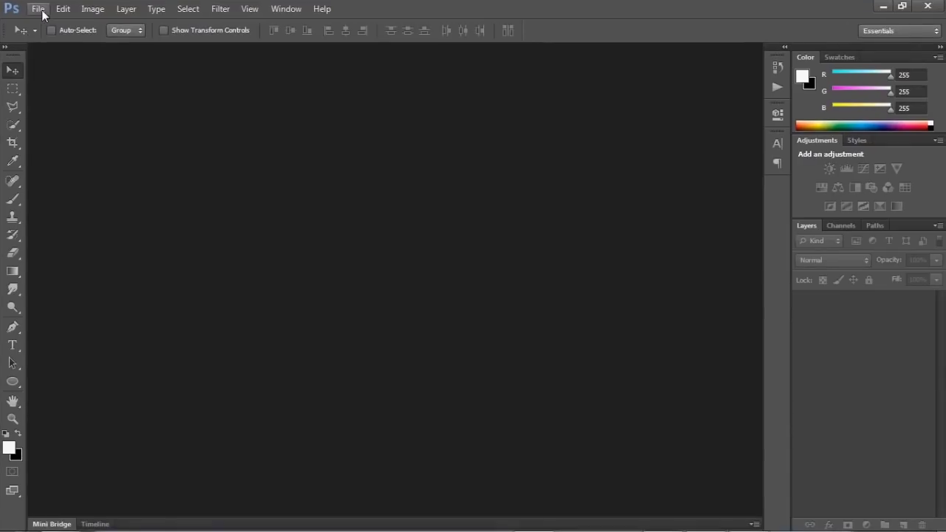
pyautogui.click(41, 10)
pyautogui.click(41, 21)
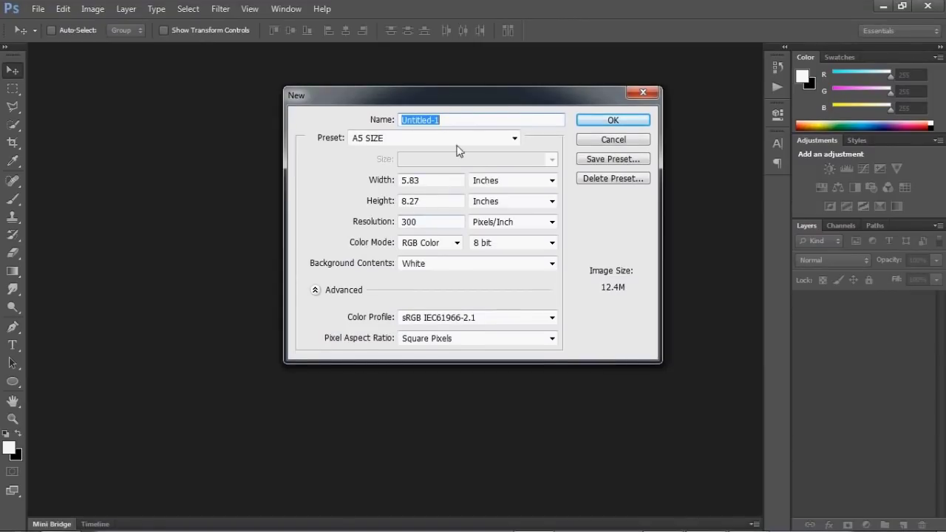
pyautogui.write('f')
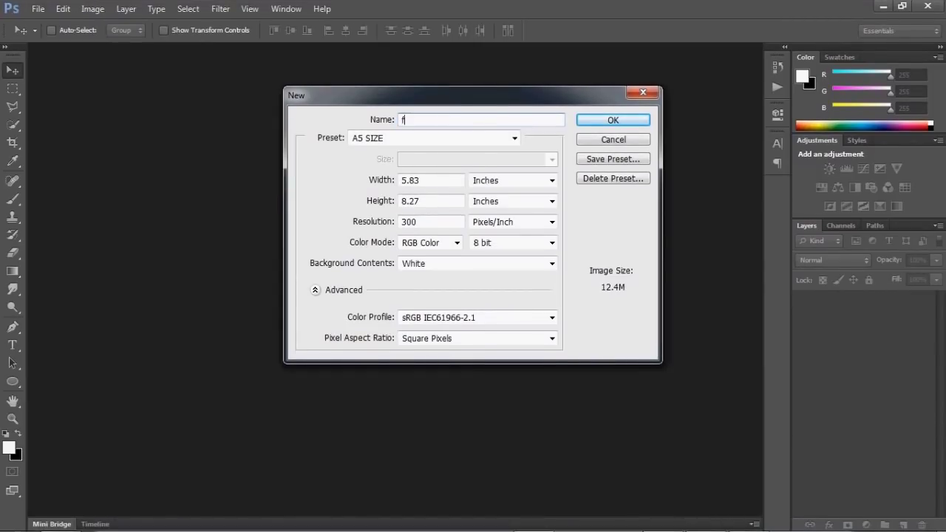
pyautogui.write('lyer d')
pyautogui.write('esign')
pyautogui.press('Return')
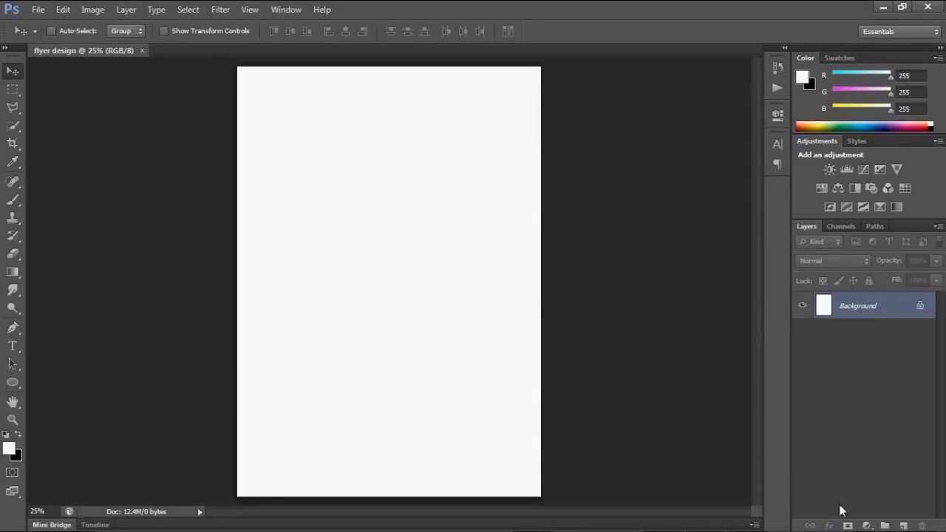
# - Add a gradient fill layer and set its starting stop to dark teal #053e46
pyautogui.click(868, 525)
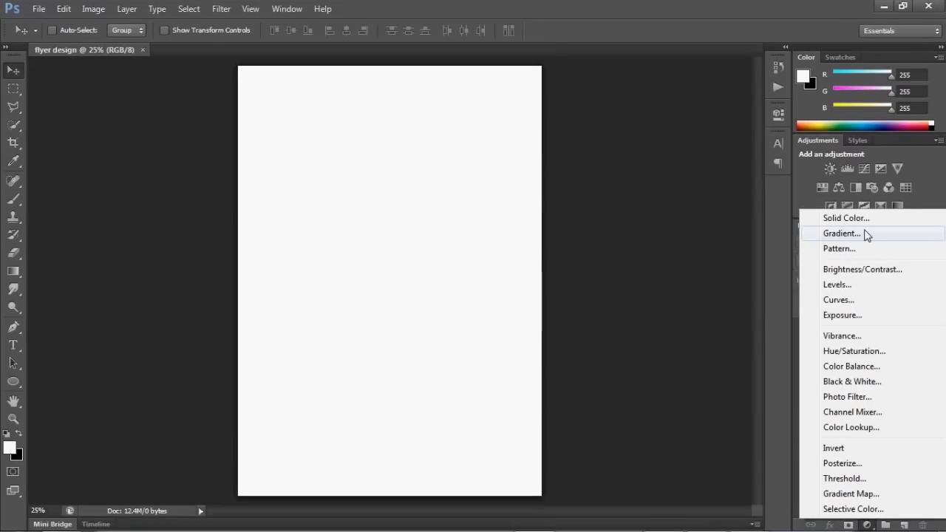
pyautogui.click(843, 234)
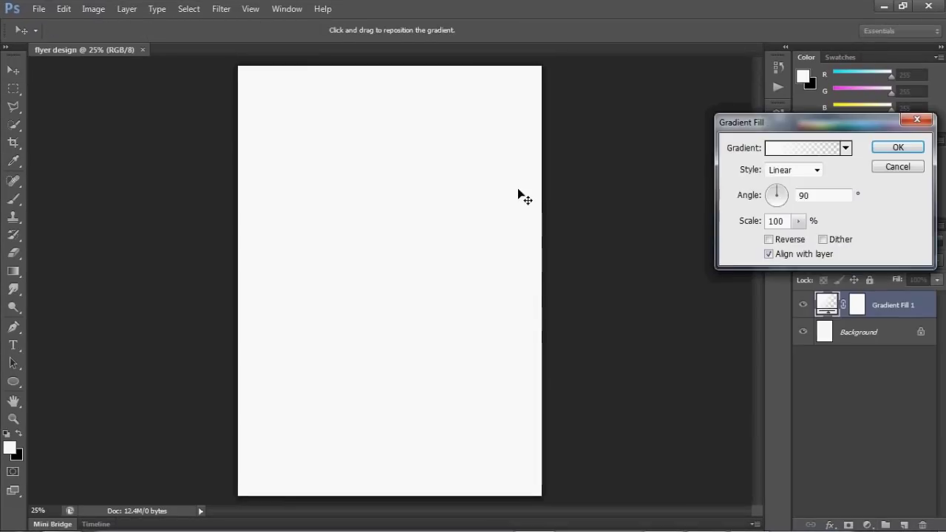
pyautogui.click(773, 150)
pyautogui.click(620, 103)
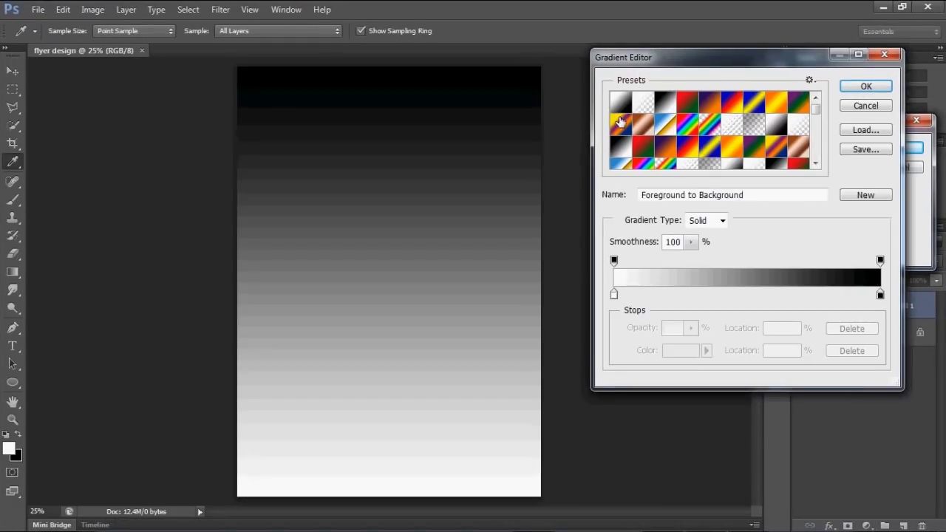
pyautogui.click(615, 294)
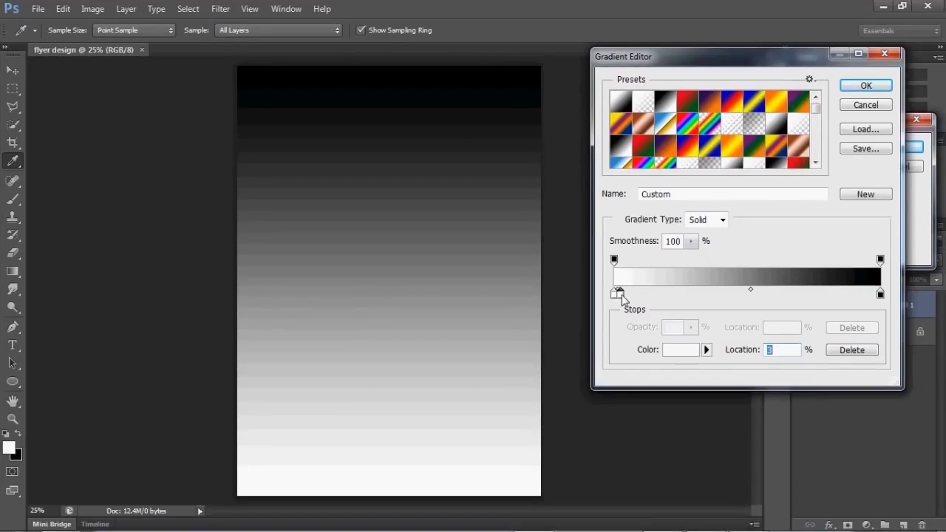
pyautogui.click(615, 295)
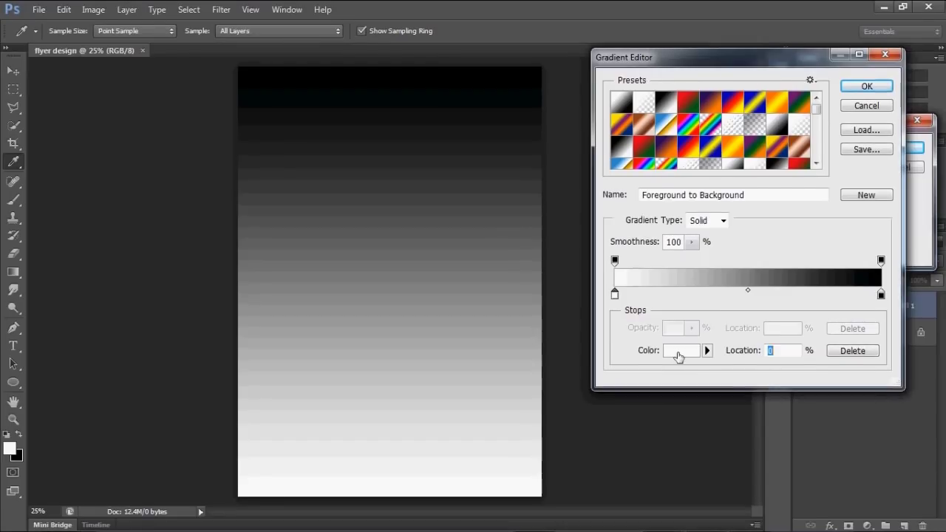
pyautogui.click(678, 352)
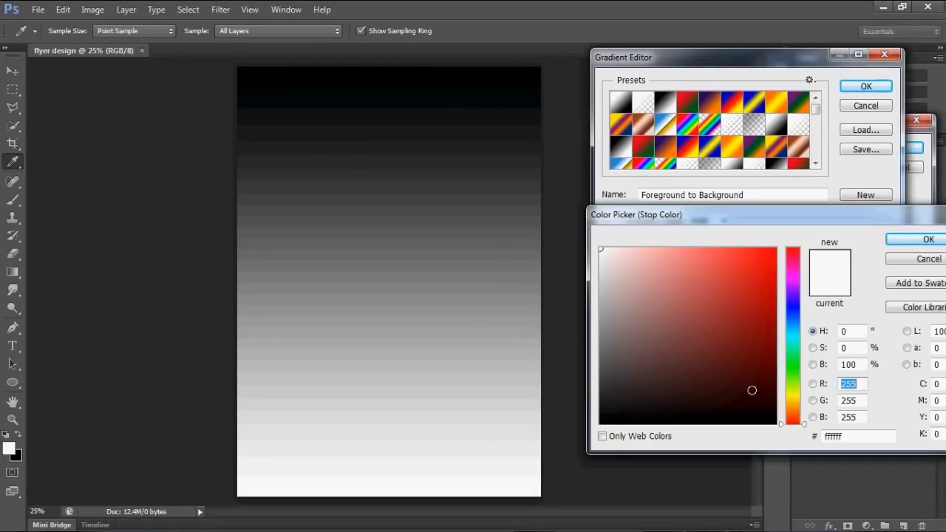
pyautogui.doubleClick(848, 436)
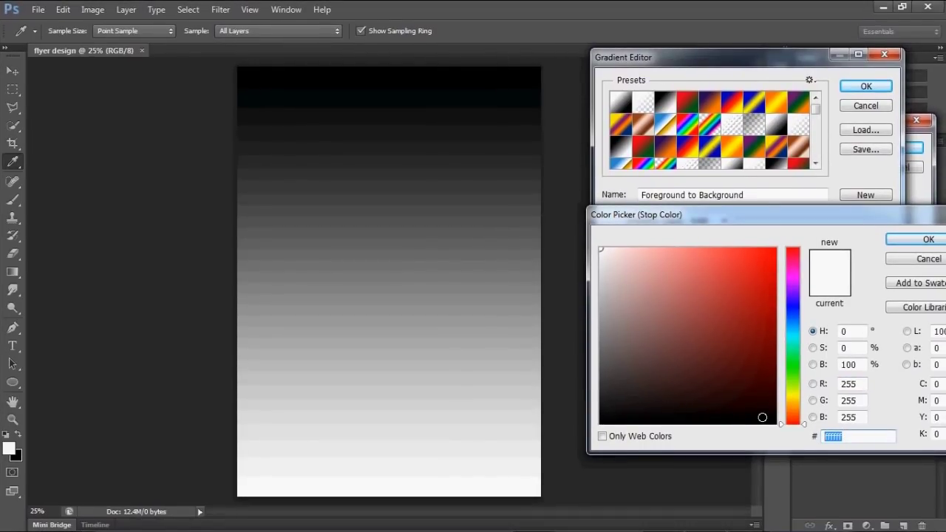
pyautogui.write('053')
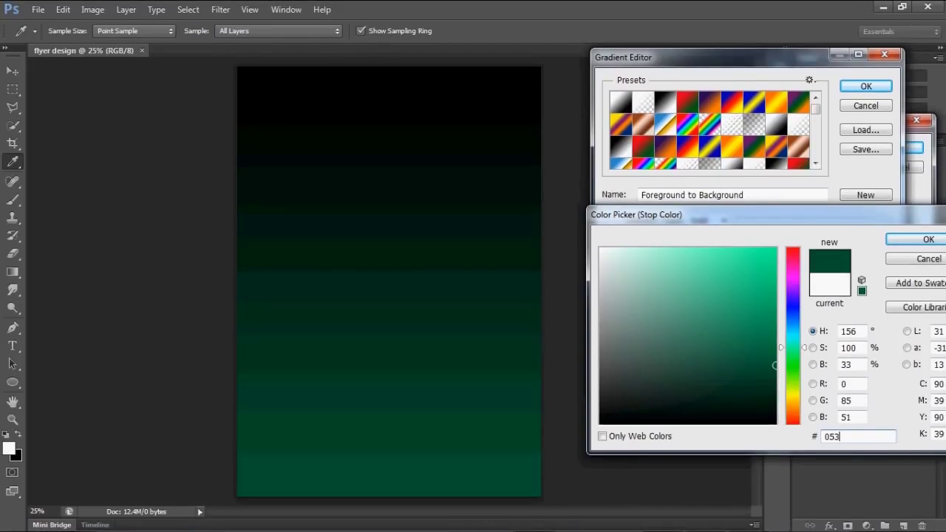
pyautogui.write('e')
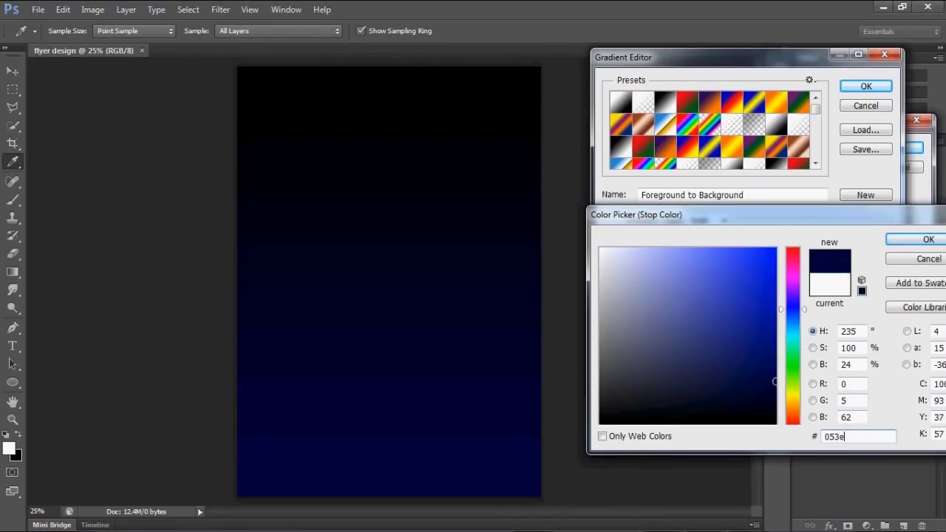
pyautogui.write('46')
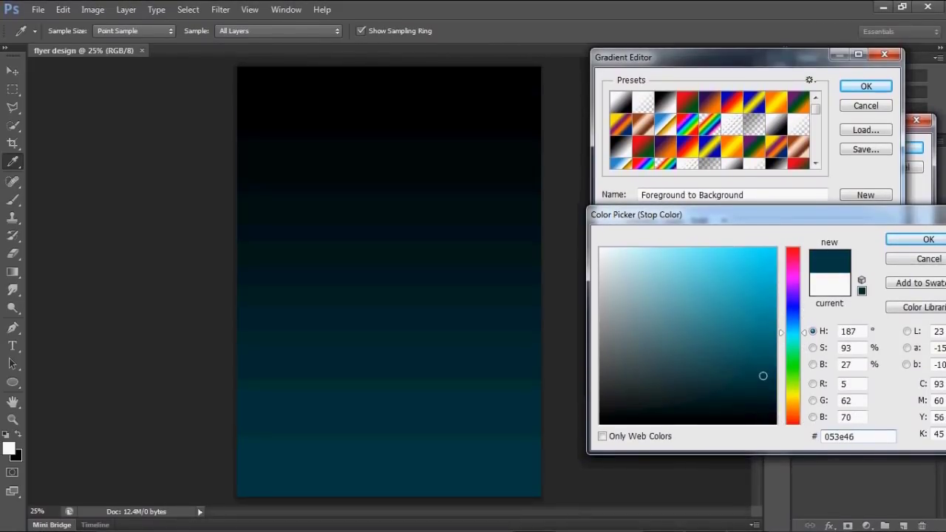
pyautogui.press('Return')
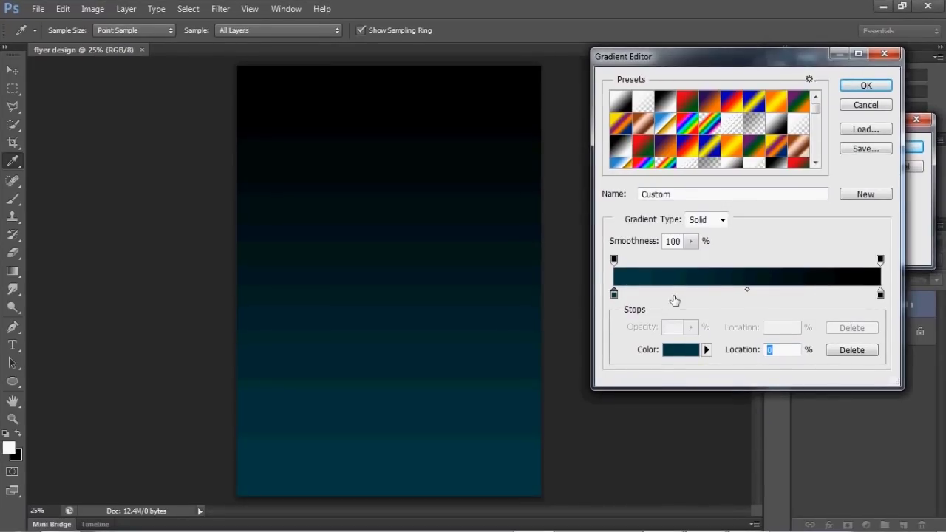
# - Add a gradient stop at 35% coloured teal #0c6860
pyautogui.click(674, 297)
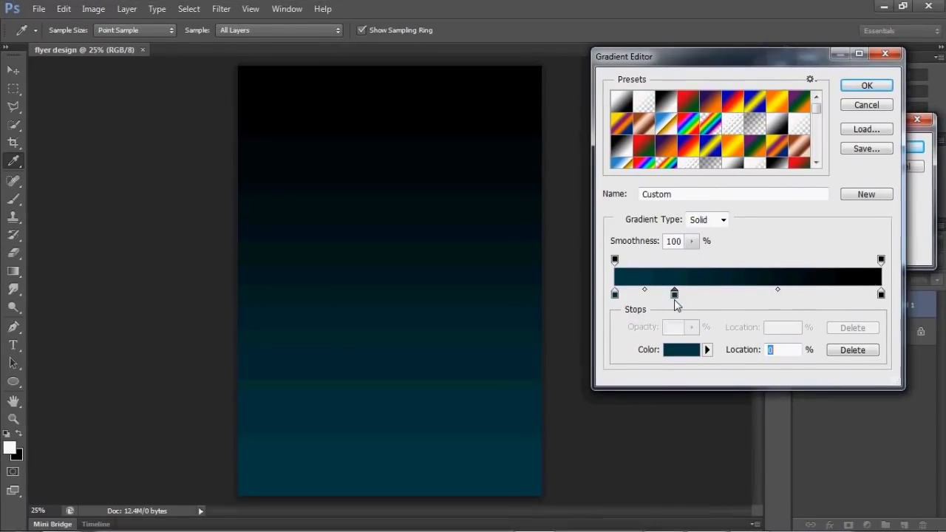
pyautogui.moveTo(674, 296); pyautogui.dragTo(708, 295)
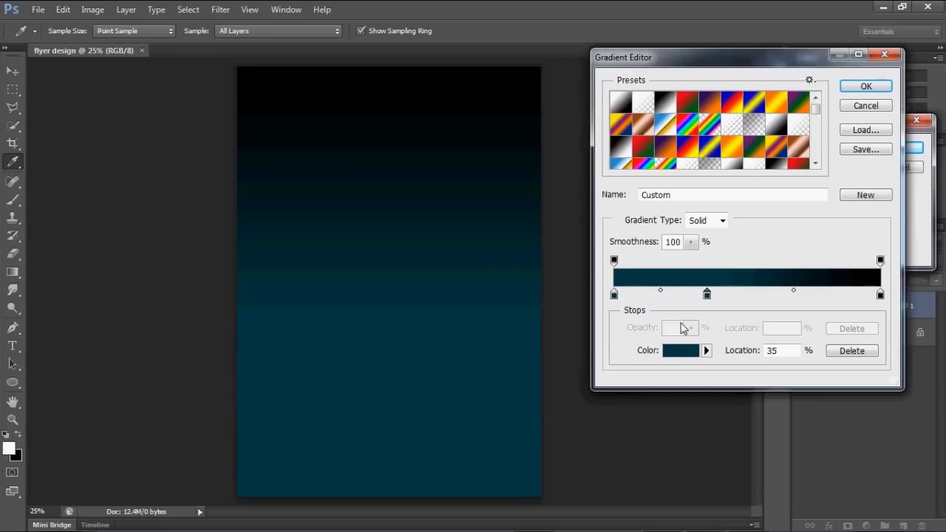
pyautogui.click(681, 351)
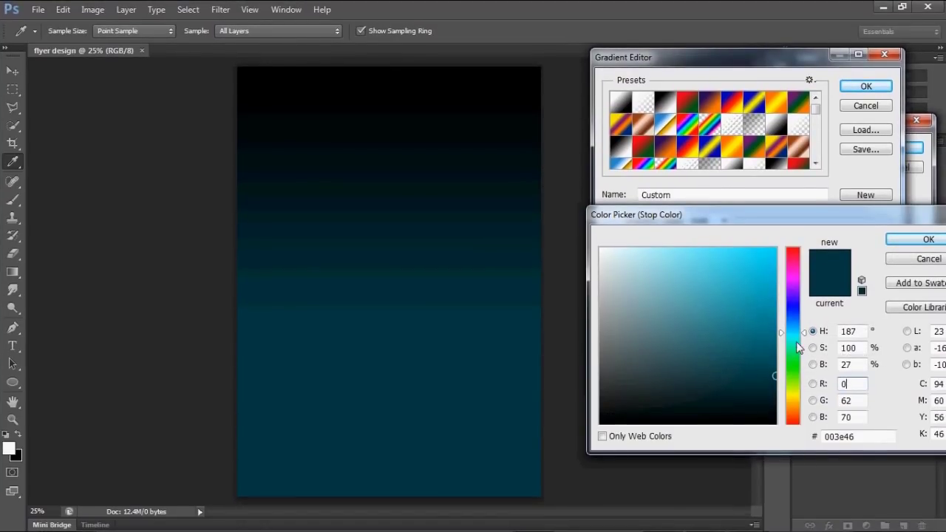
pyautogui.moveTo(864, 437); pyautogui.dragTo(784, 441)
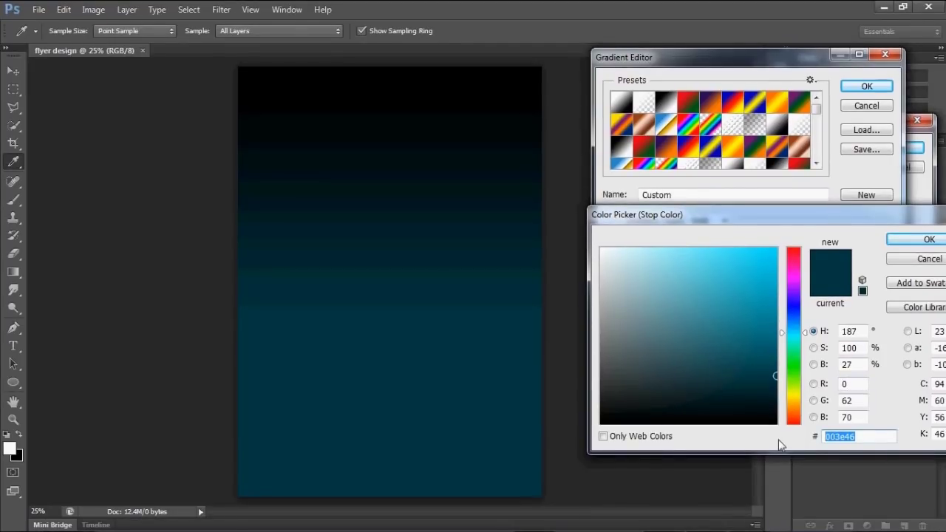
pyautogui.write('0c')
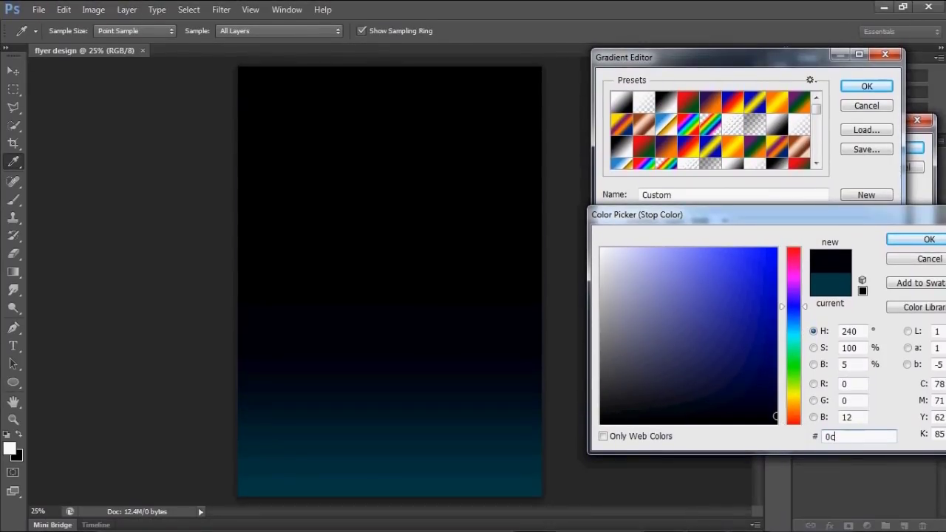
pyautogui.write('686')
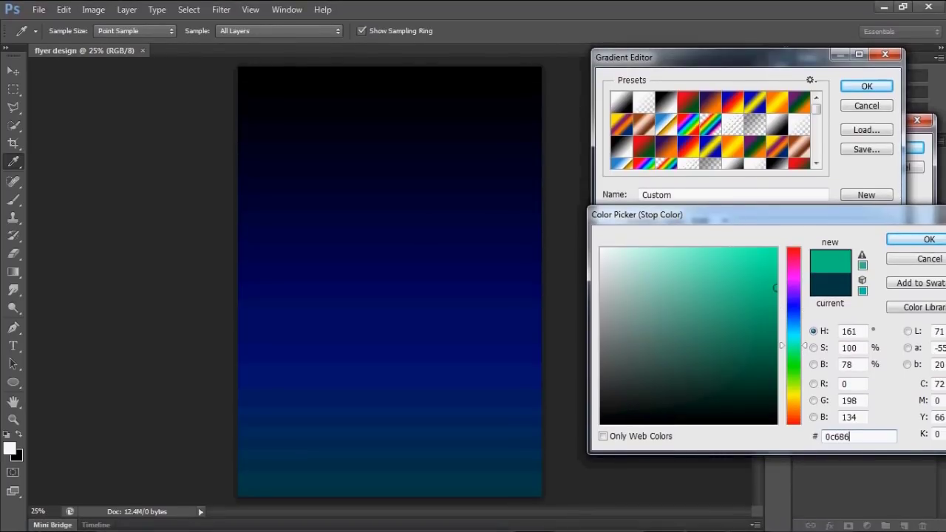
pyautogui.write('0')
pyautogui.press('Return')
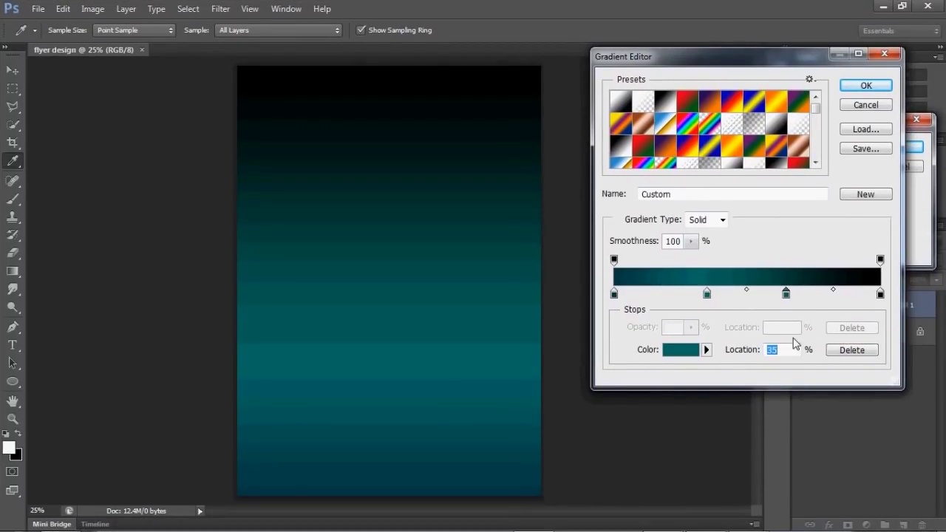
# - Place a stop at 62% and colour it yellow #ffe270
pyautogui.write('2')
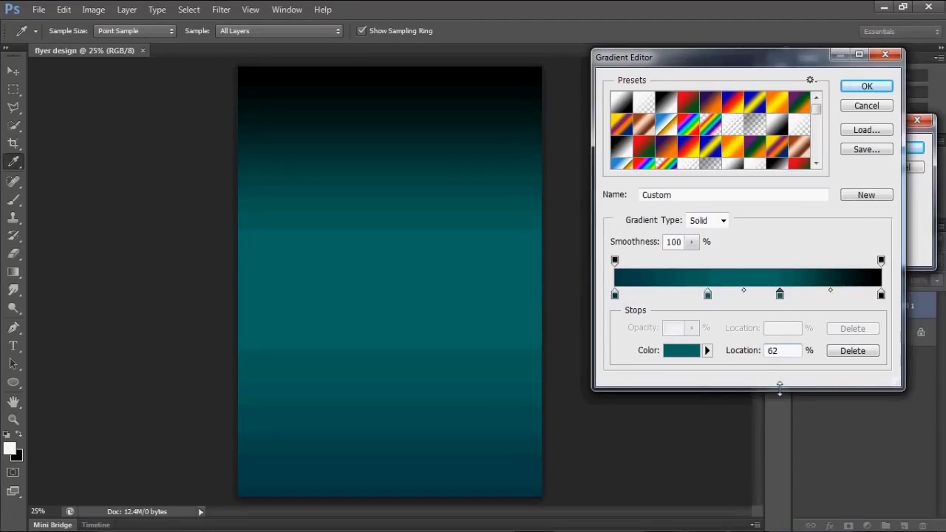
pyautogui.click(682, 351)
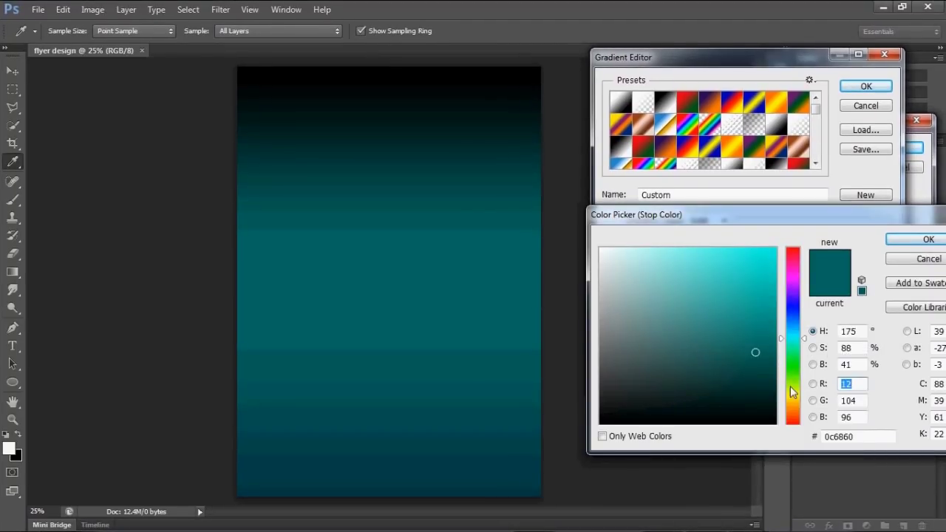
pyautogui.click(859, 436)
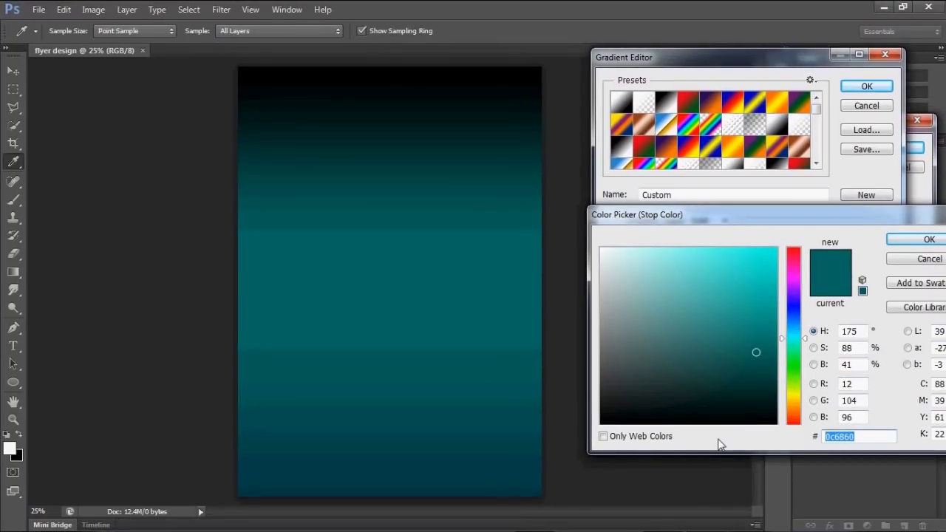
pyautogui.write('ffe')
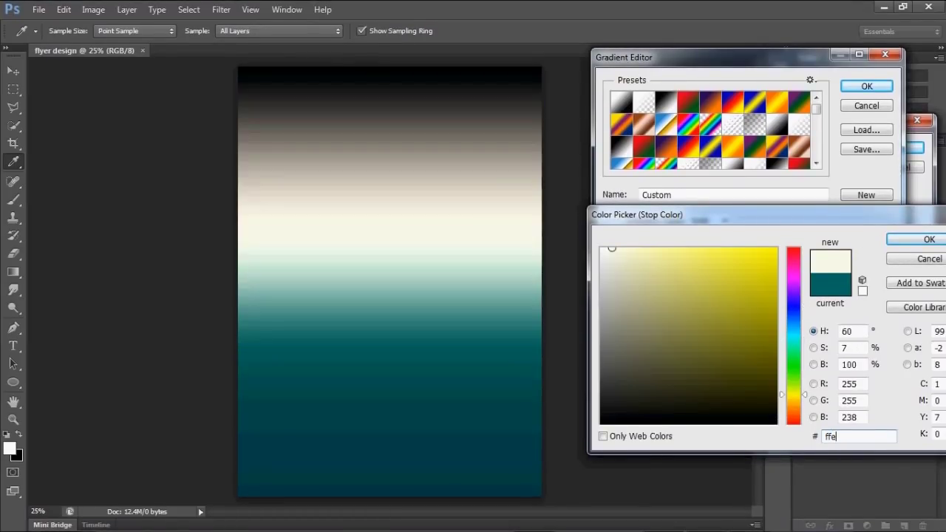
pyautogui.write('2')
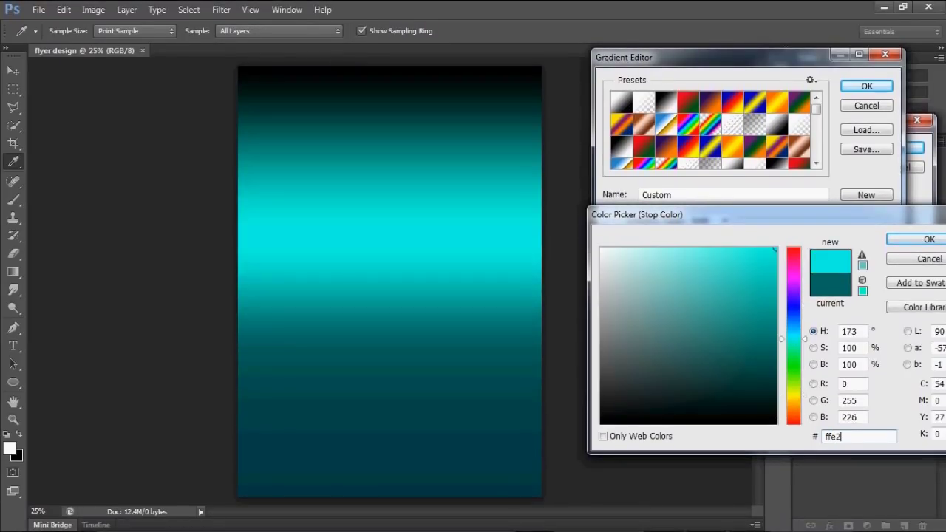
pyautogui.write('70')
pyautogui.press('Return')
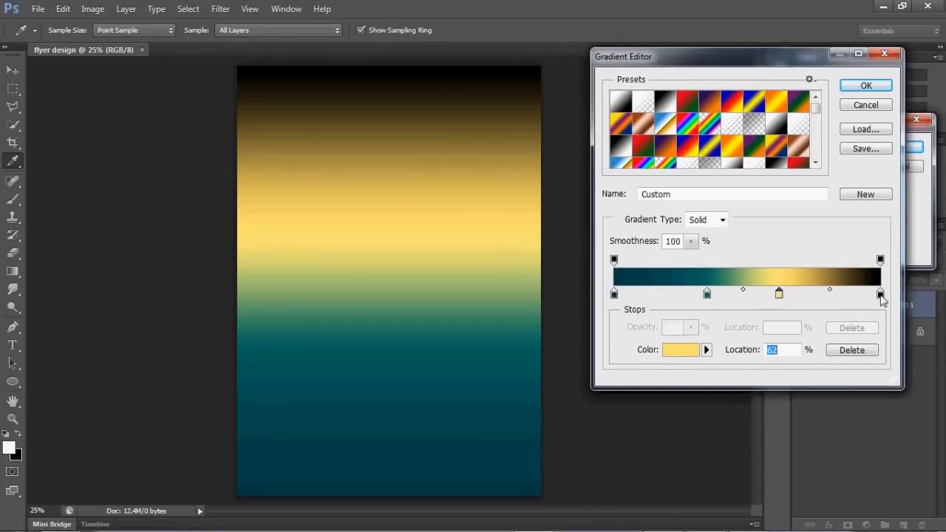
# - Move the black end stop to 86%, make it white, and accept the gradient
pyautogui.click(879, 295)
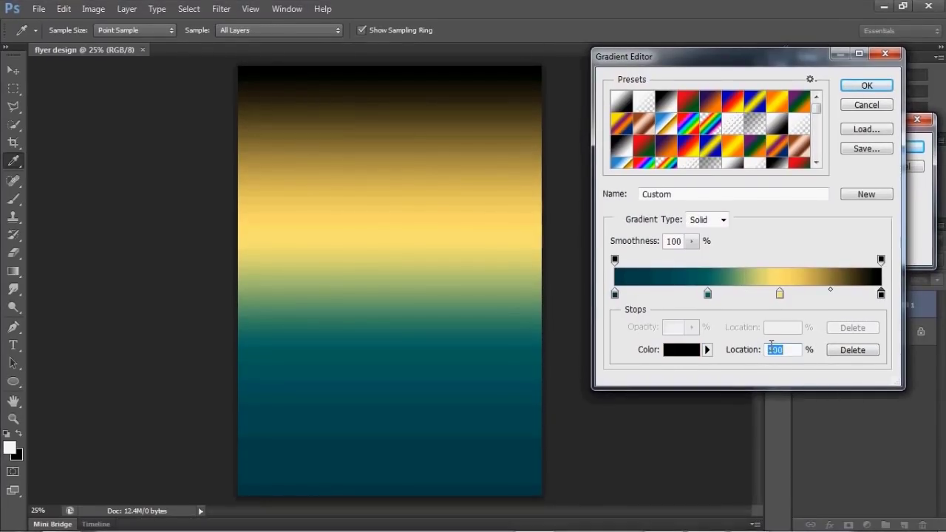
pyautogui.write('8')
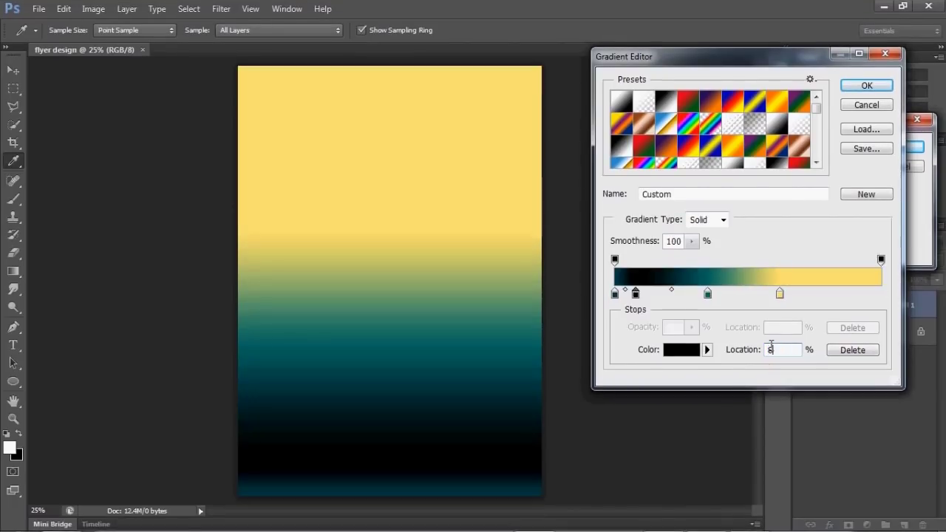
pyautogui.write('6')
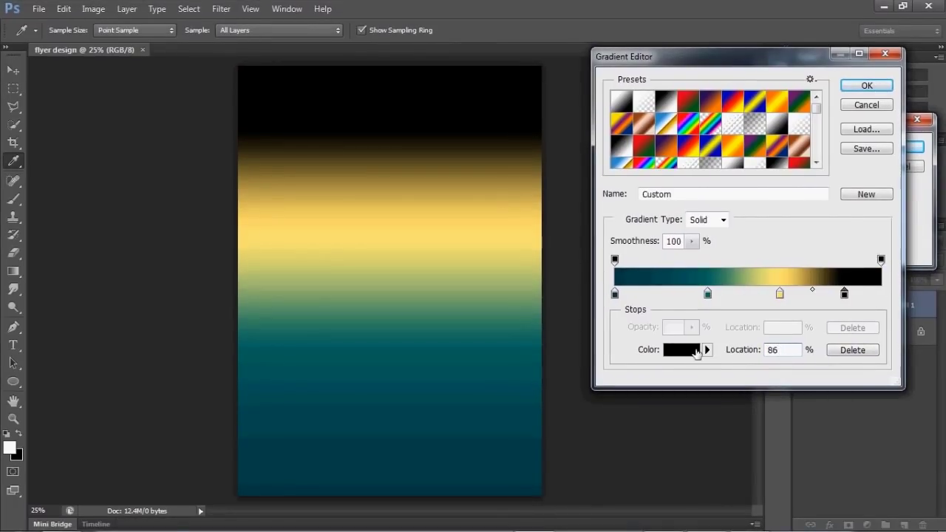
pyautogui.click(694, 352)
pyautogui.moveTo(668, 290); pyautogui.dragTo(601, 248)
pyautogui.press('Return')
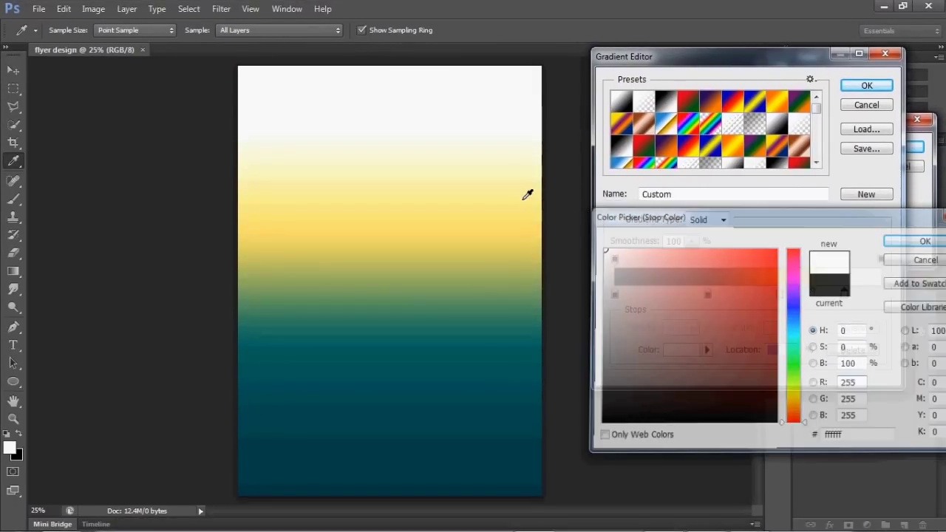
pyautogui.click(856, 86)
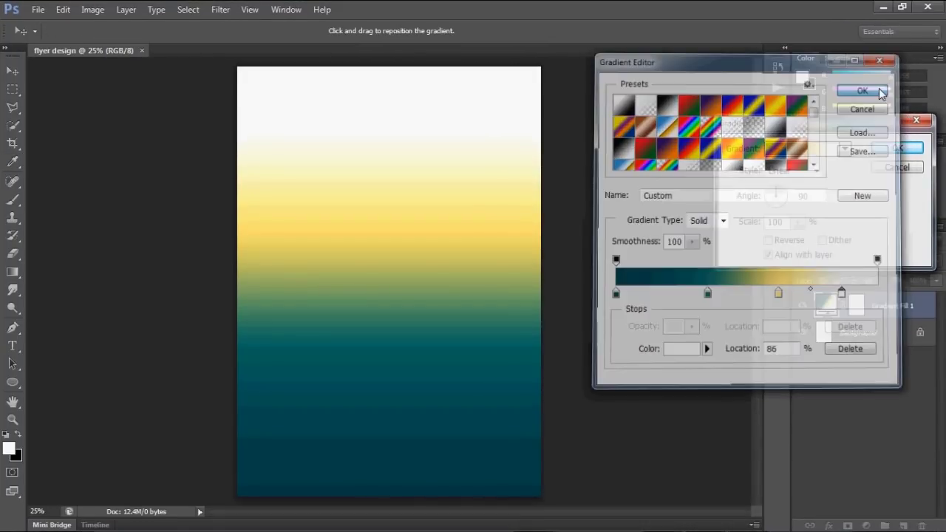
# - Set the gradient fill scale to 131% and reverse its direction
pyautogui.click(779, 222)
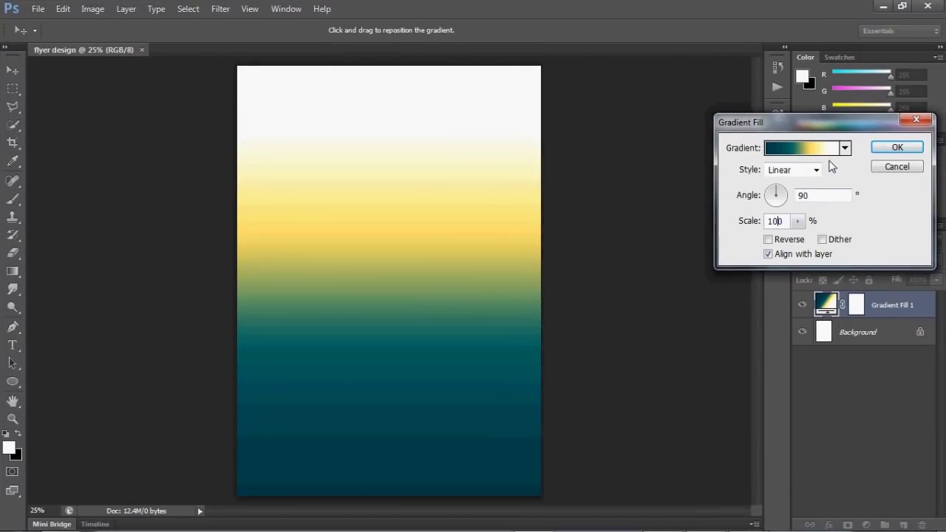
pyautogui.press('BackSpace')
pyautogui.write('3')
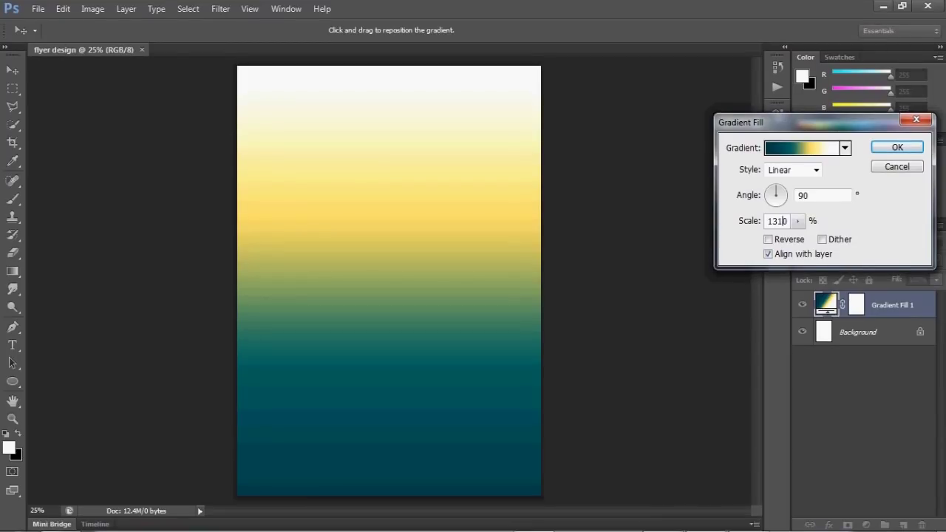
pyautogui.press('Delete')
pyautogui.write('1')
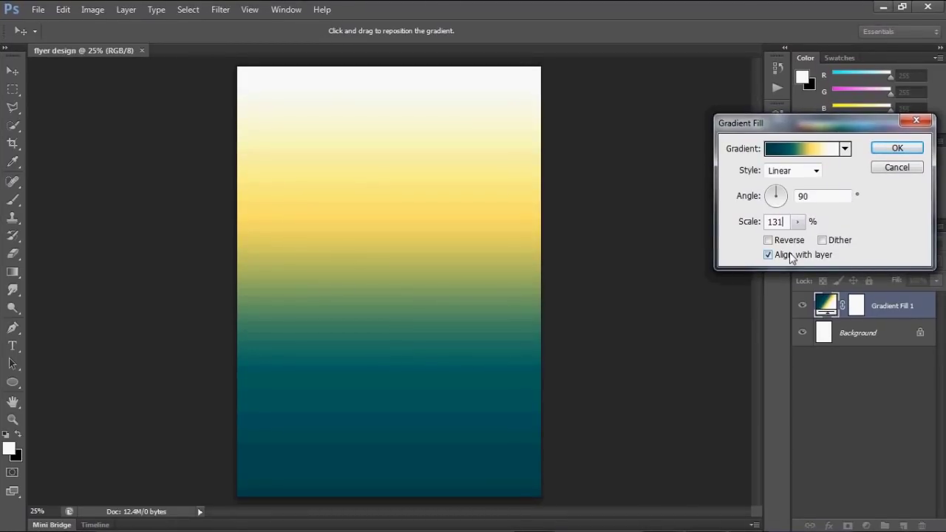
pyautogui.click(789, 240)
# - Switch the gradient style to Radial, apply the fill, and bring up the Open dialog
pyautogui.click(809, 151)
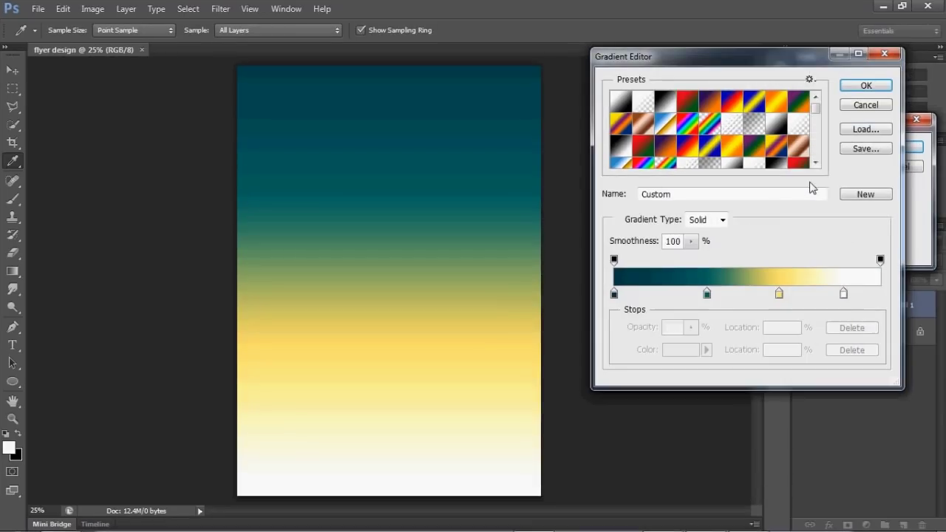
pyautogui.click(864, 85)
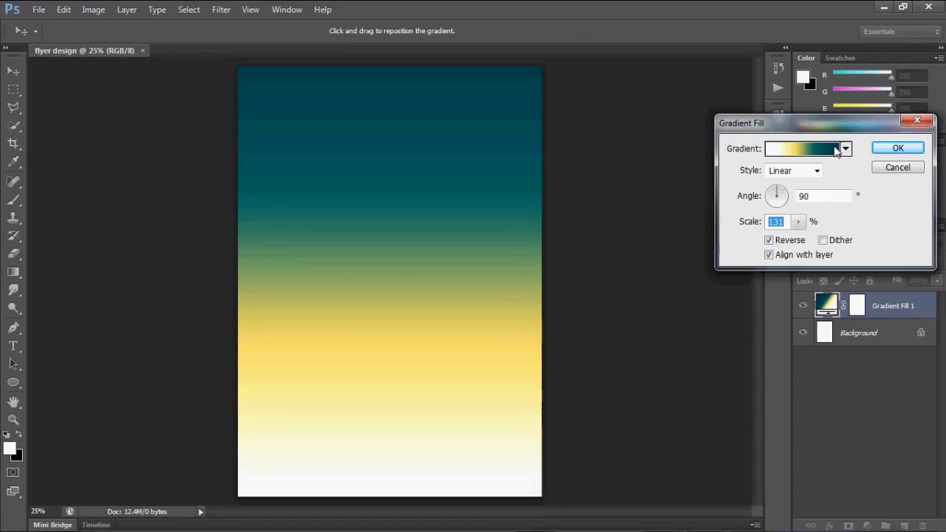
pyautogui.click(795, 170)
pyautogui.click(798, 197)
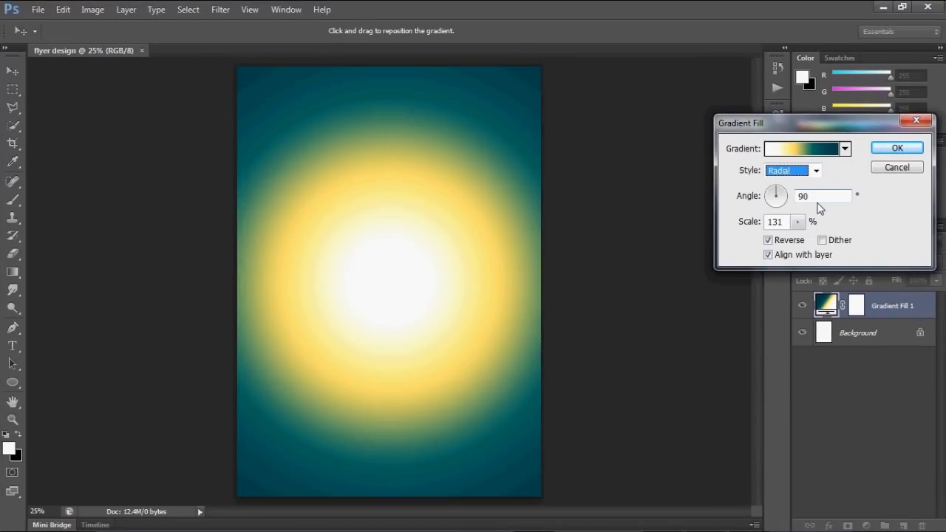
pyautogui.click(895, 151)
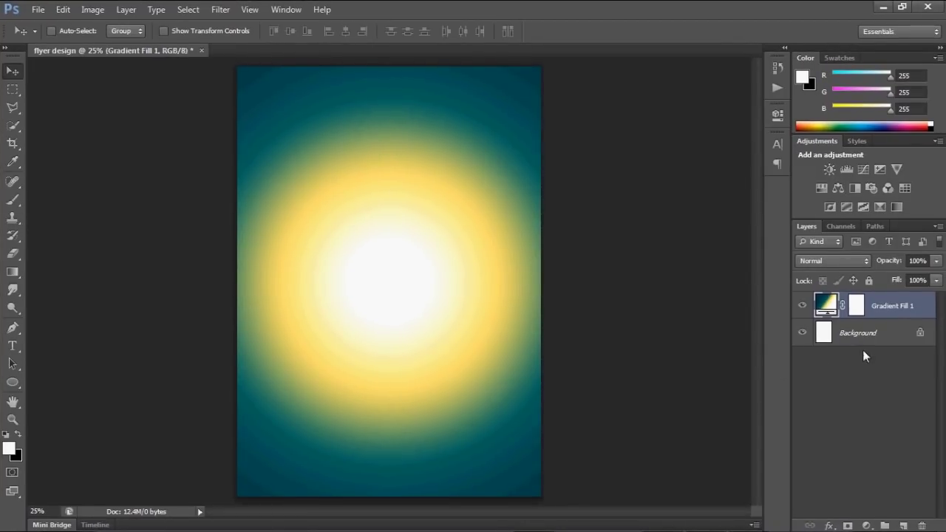
pyautogui.click(844, 433)
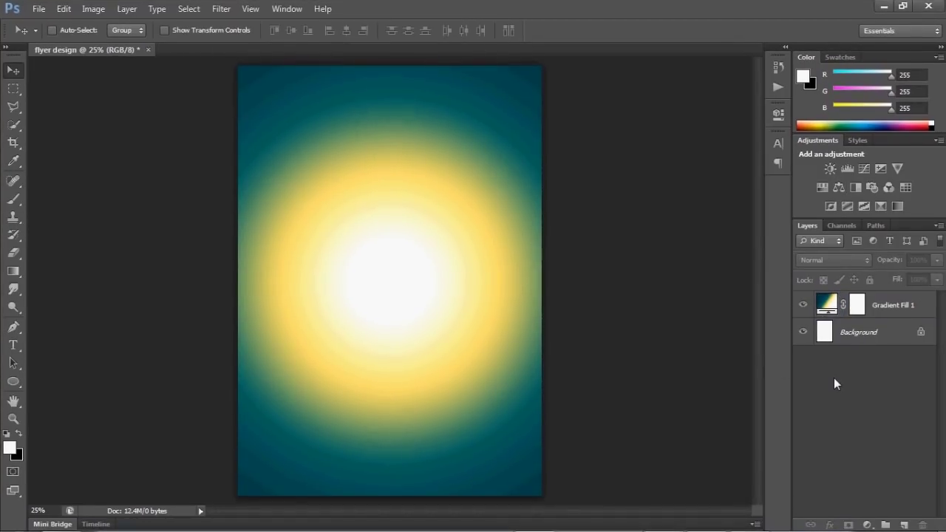
pyautogui.hotkey('ctrl', 'o')
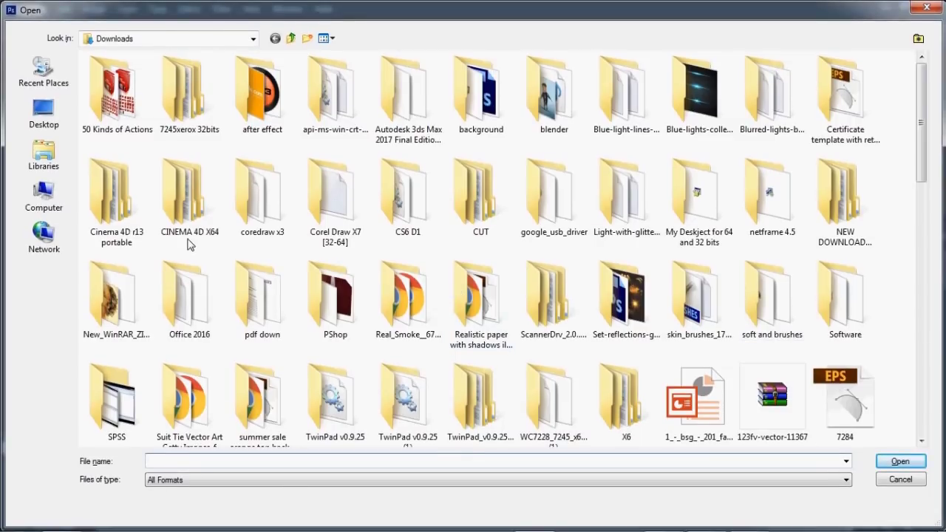
# - Open antique-scroll-backgrounds-wallpapers from Documents > background2 > Chrismas and unlock its background
pyautogui.click(57, 157)
pyautogui.doubleClick(158, 81)
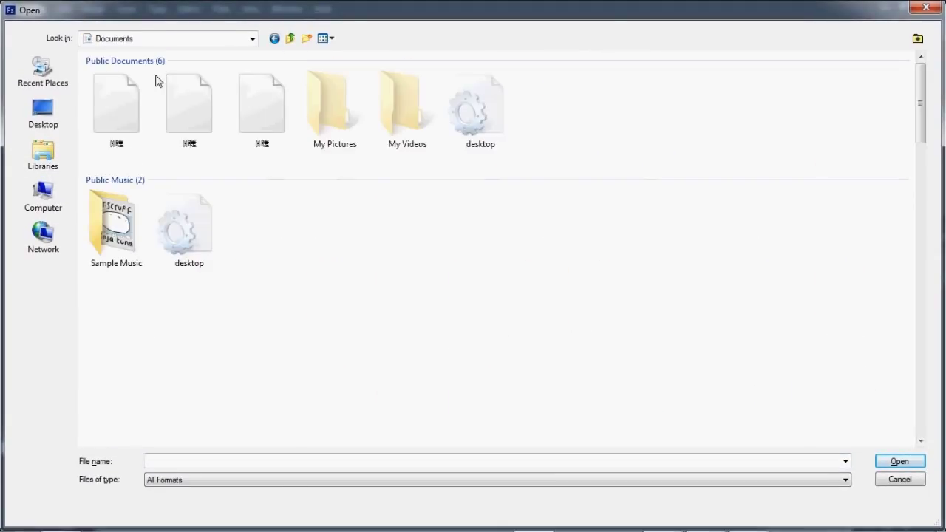
pyautogui.doubleClick(341, 128)
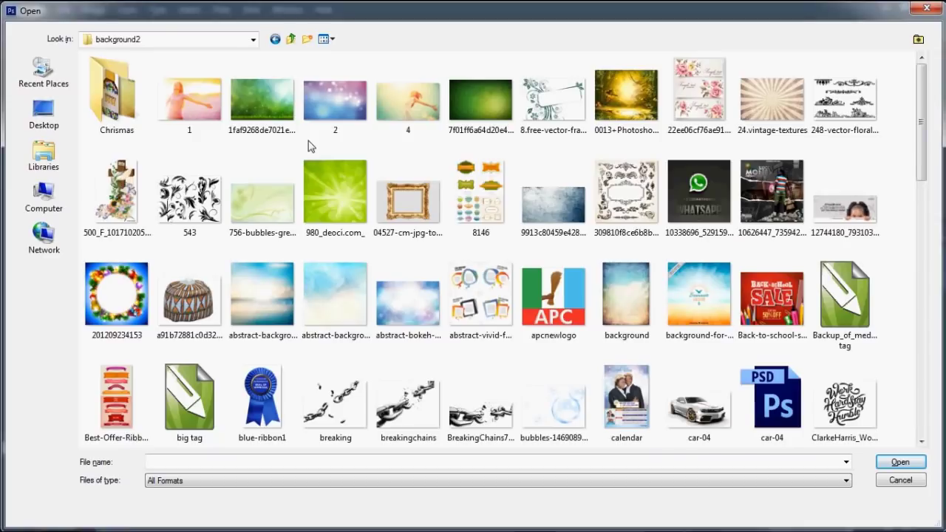
pyautogui.doubleClick(133, 93)
pyautogui.click(143, 111)
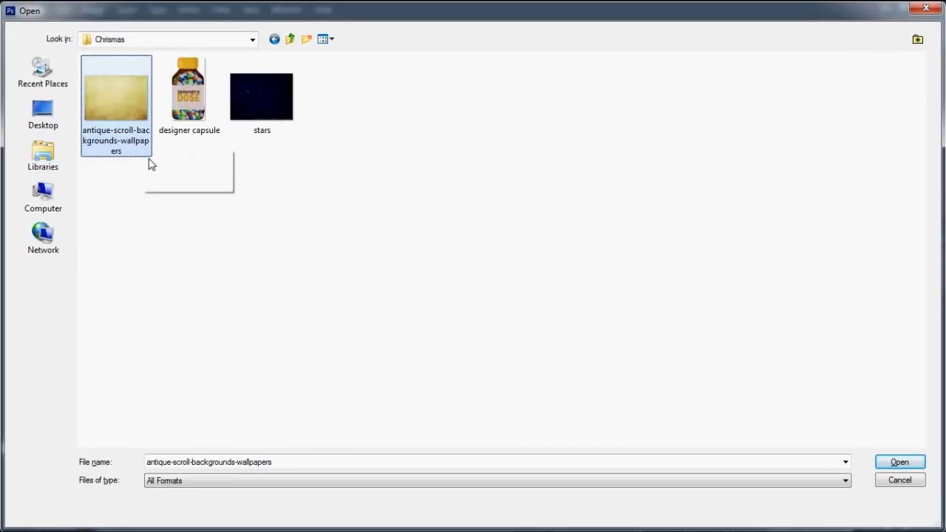
pyautogui.click(896, 462)
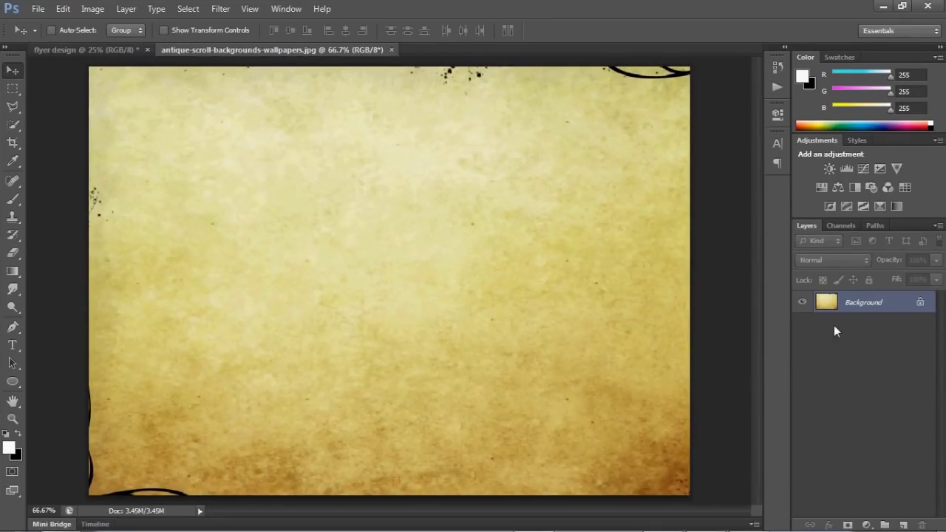
pyautogui.doubleClick(866, 307)
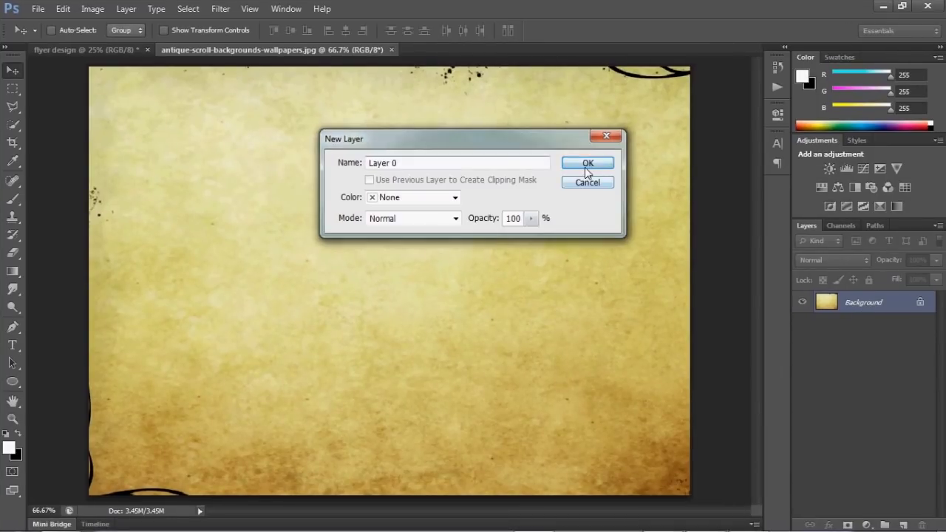
# - Convert the background to Layer 0 and drag the paper texture into the flyer document
pyautogui.click(588, 164)
pyautogui.moveTo(175, 110)
pyautogui.mouseDown()
pyautogui.moveTo(86, 46)
pyautogui.moveTo(473, 310)
pyautogui.mouseUp()
pyautogui.click(111, 50)
pyautogui.moveTo(393, 289)
pyautogui.mouseDown()
pyautogui.moveTo(397, 303)
pyautogui.moveTo(355, 276)
pyautogui.mouseUp()
# - Rotate the paper layer 90° clockwise and scale it to cover the whole page
pyautogui.hotkey('ctrl', 't')
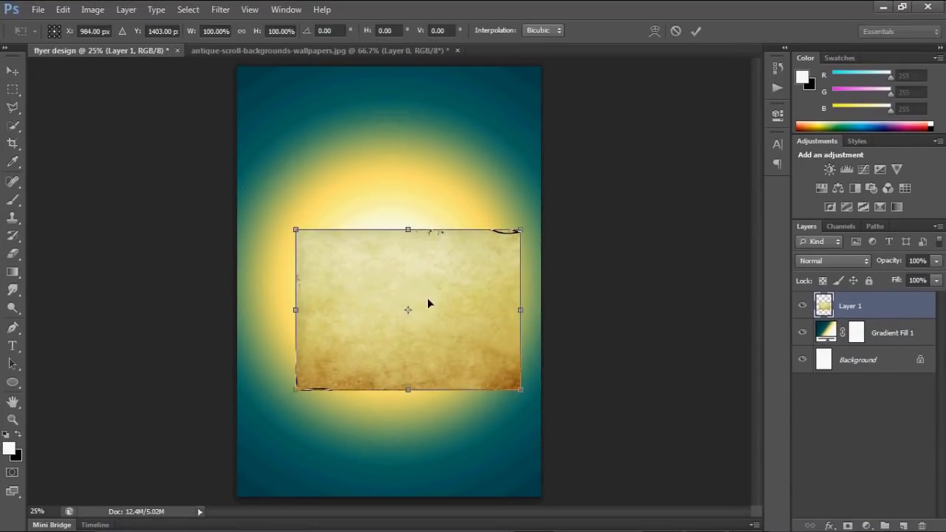
pyautogui.rightClick(437, 297)
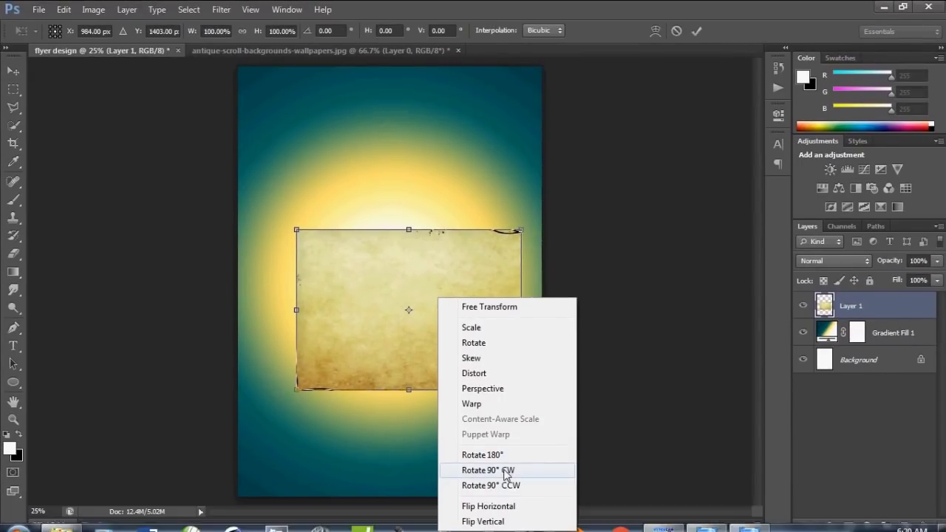
pyautogui.click(502, 467)
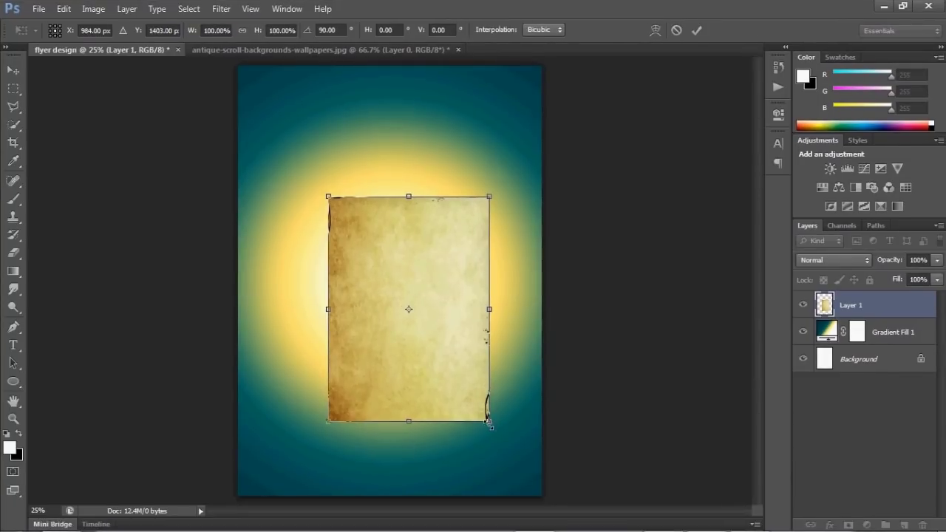
pyautogui.moveTo(455, 371); pyautogui.dragTo(435, 349)
pyautogui.moveTo(469, 398); pyautogui.dragTo(547, 504)
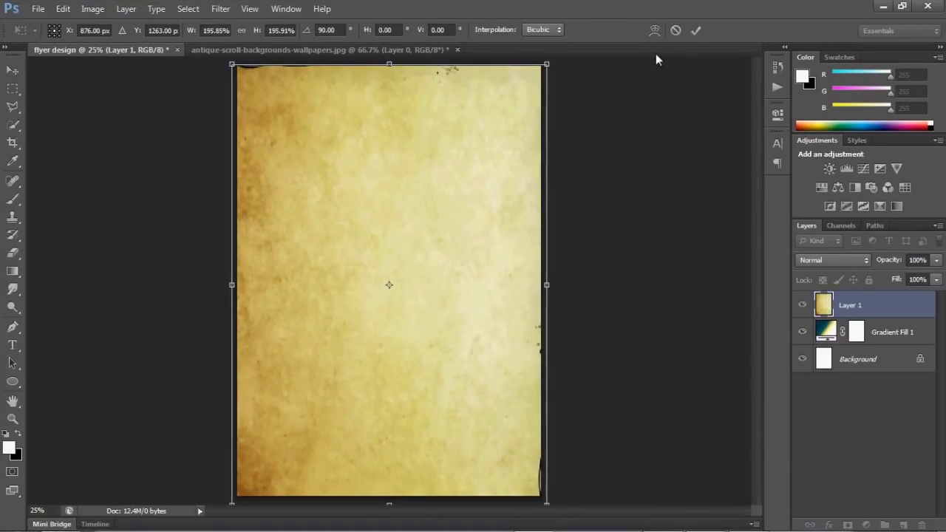
pyautogui.click(697, 31)
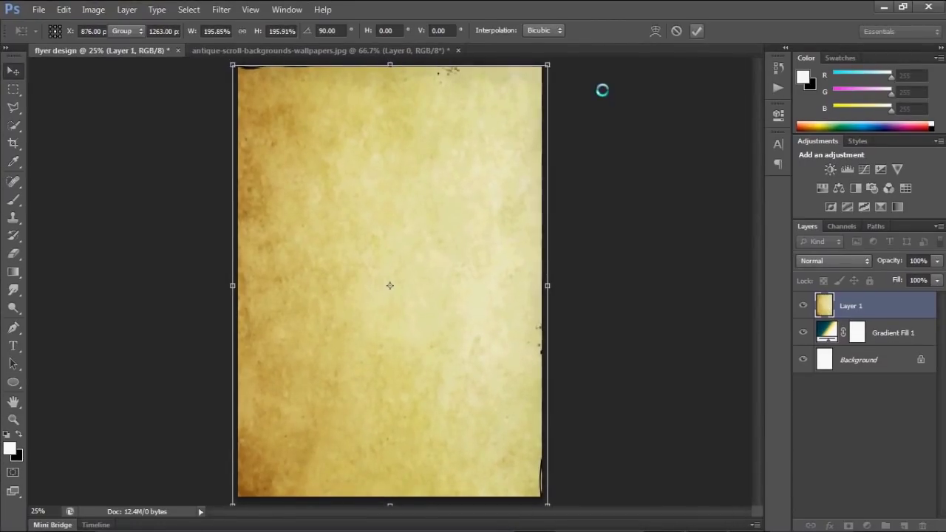
pyautogui.click(835, 261)
# - Set the paper layer to Multiply blending at 83% opacity
pyautogui.click(819, 109)
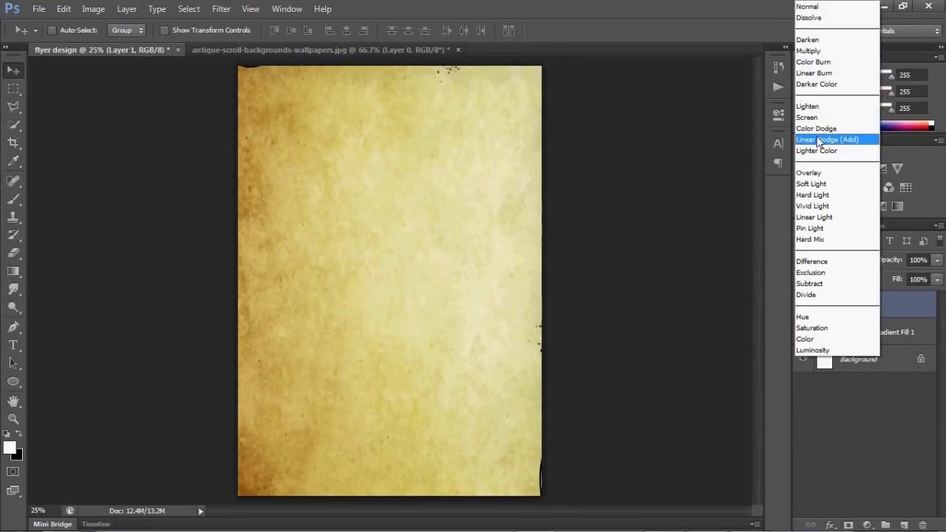
pyautogui.click(822, 50)
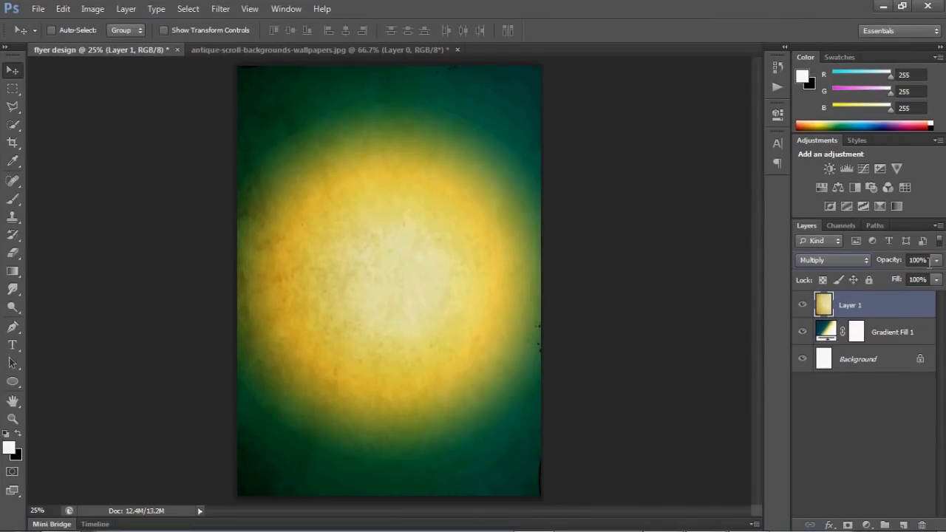
pyautogui.click(923, 261)
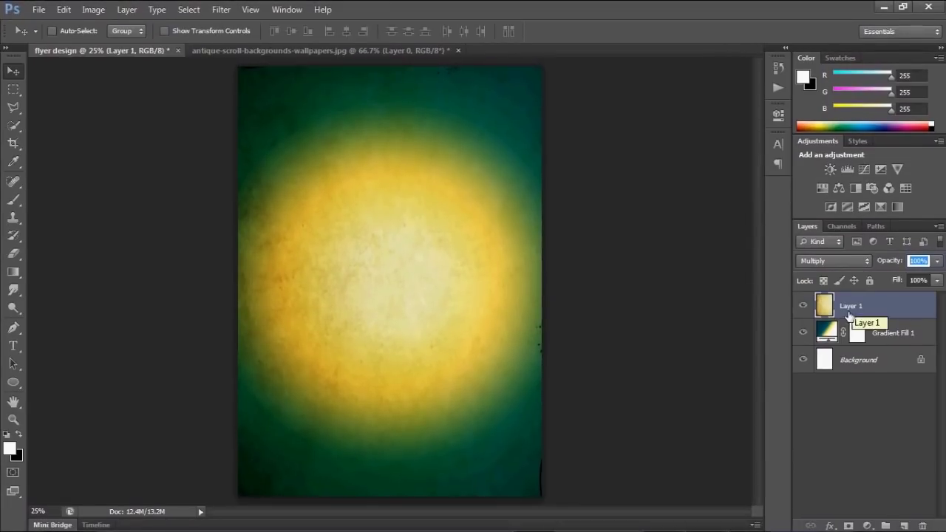
pyautogui.moveTo(890, 261); pyautogui.dragTo(878, 263)
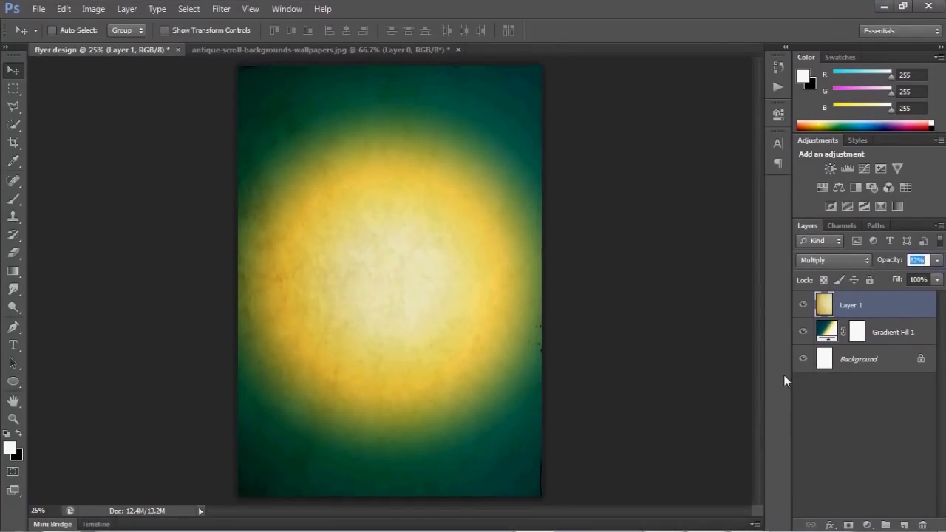
pyautogui.click(869, 436)
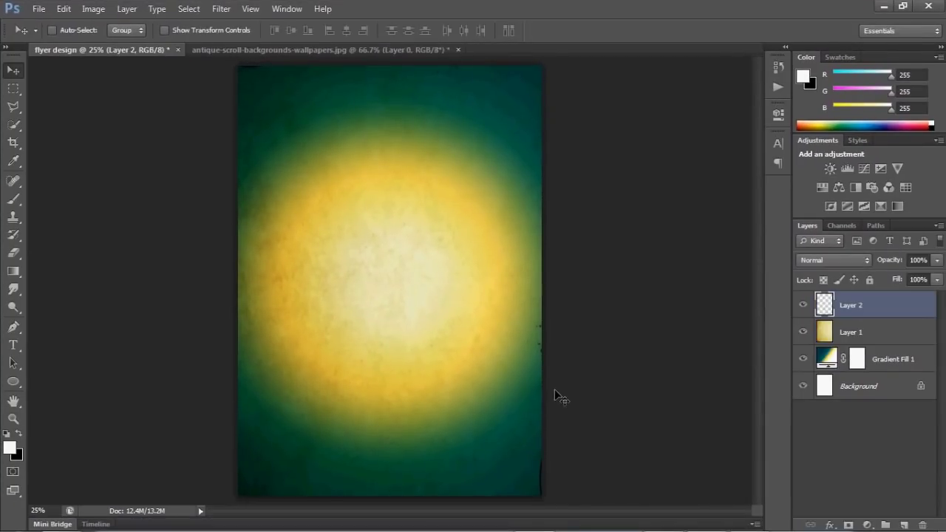
# - Rename Layer 2 to 'light' and select a soft round brush
pyautogui.doubleClick(852, 306)
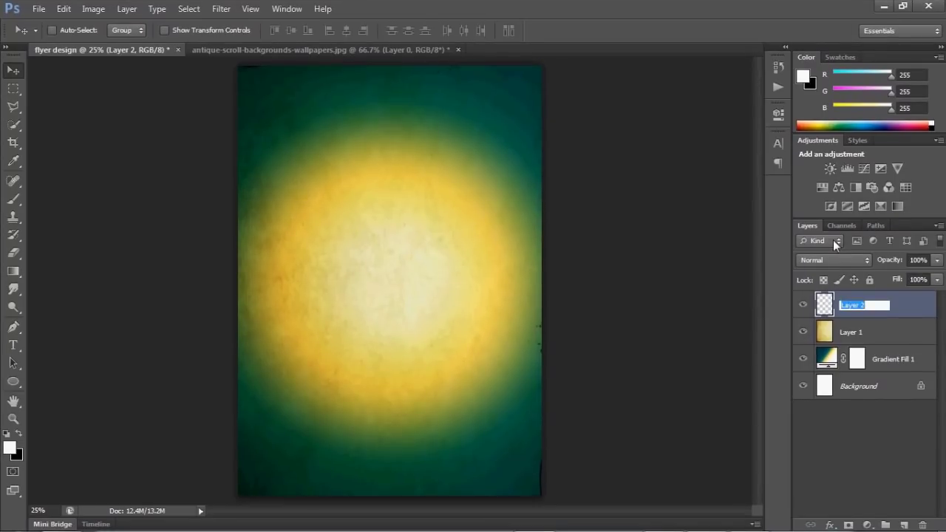
pyautogui.write('light')
pyautogui.press('Return')
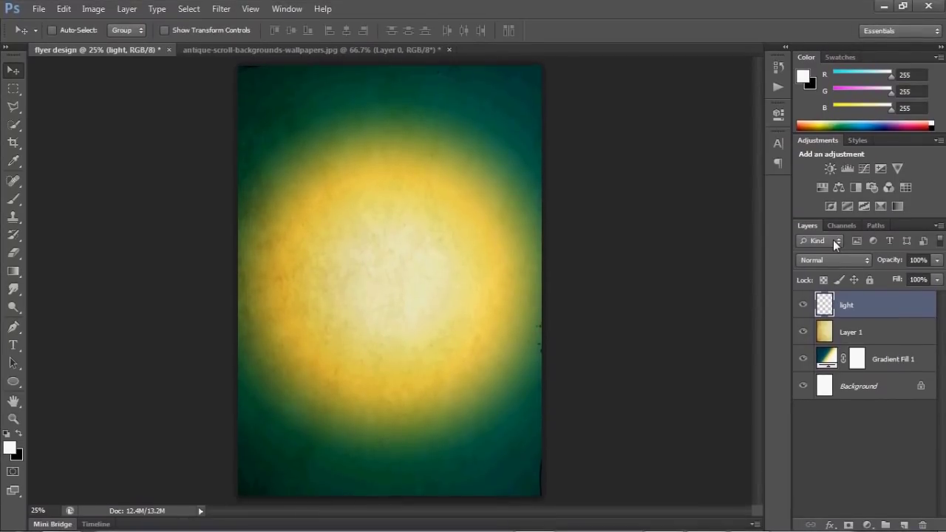
pyautogui.rightClick(384, 277)
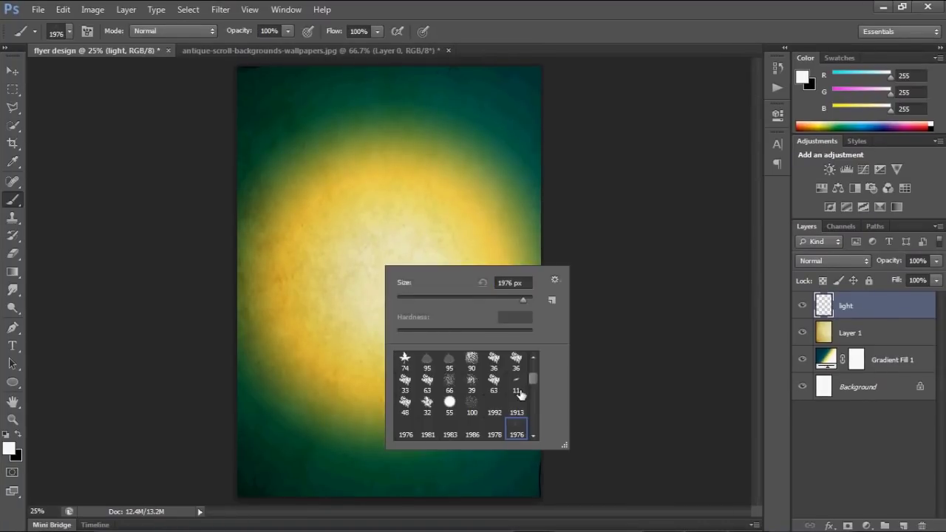
pyautogui.scroll(5, 536, 379)
pyautogui.click(407, 364)
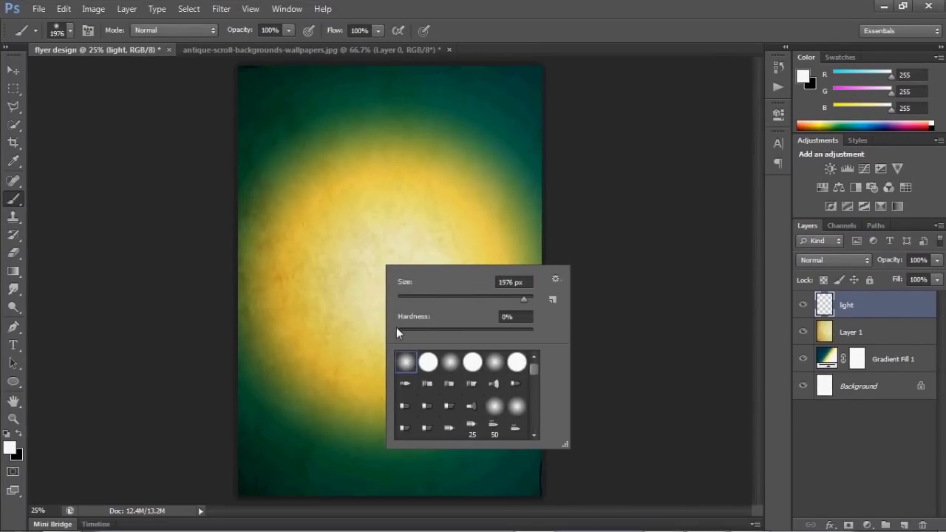
pyautogui.press('Return')
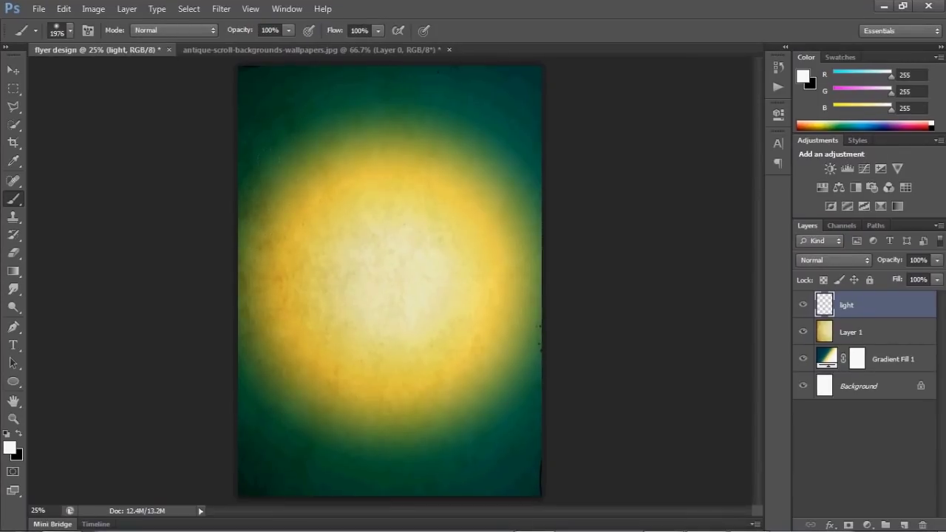
# - Paint a 1500 px white glow at the page centre and set the layer to 58% opacity
pyautogui.rightClick(396, 291)
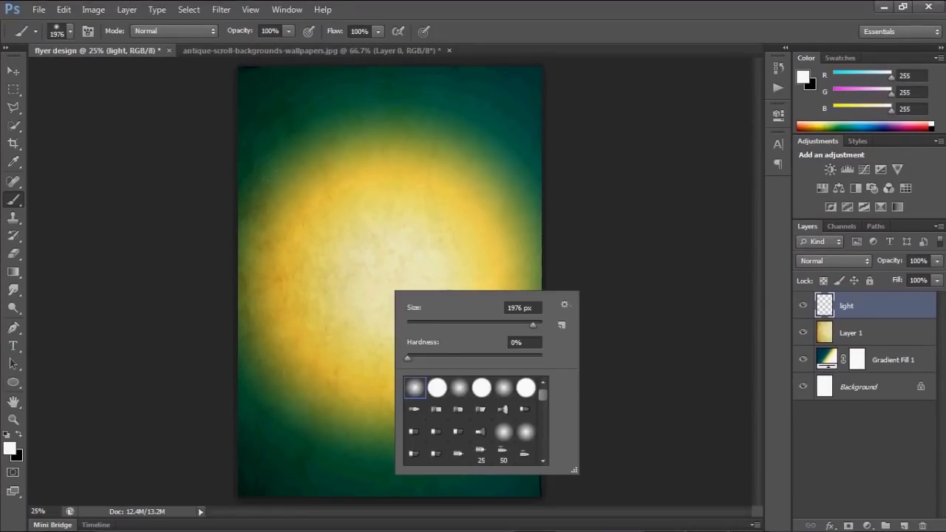
pyautogui.click(538, 308)
pyautogui.write('1500')
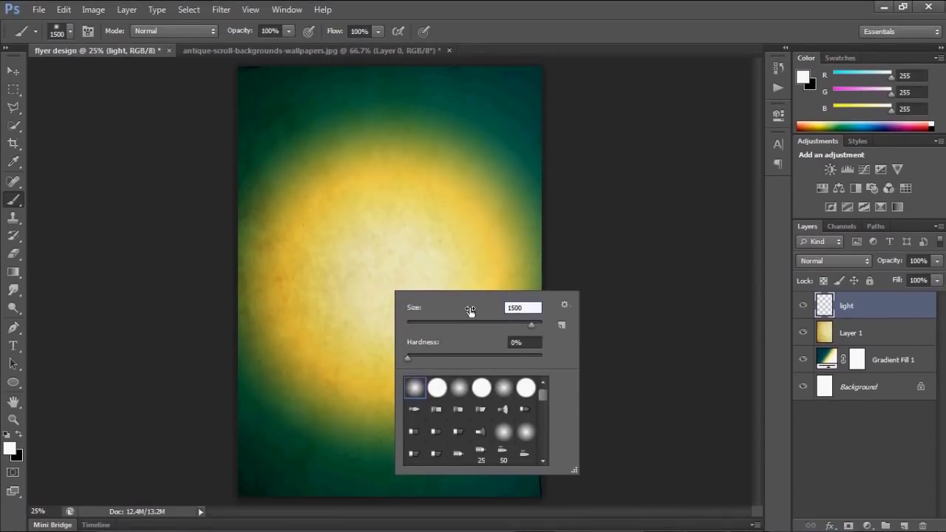
pyautogui.press('Return')
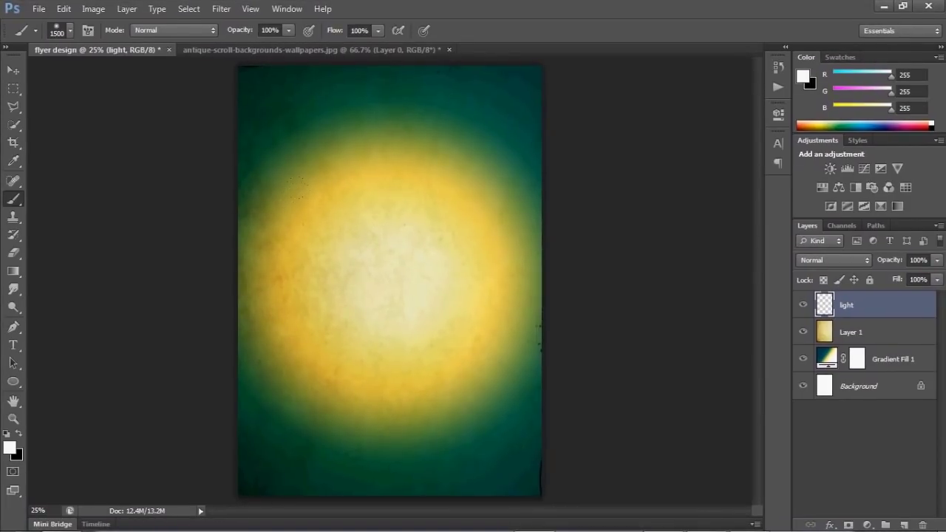
pyautogui.click(392, 273)
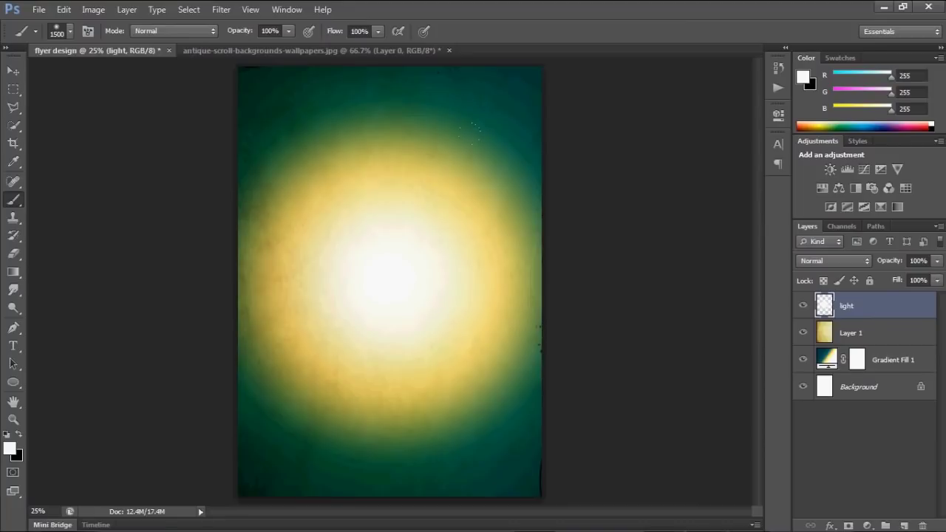
pyautogui.press('v')
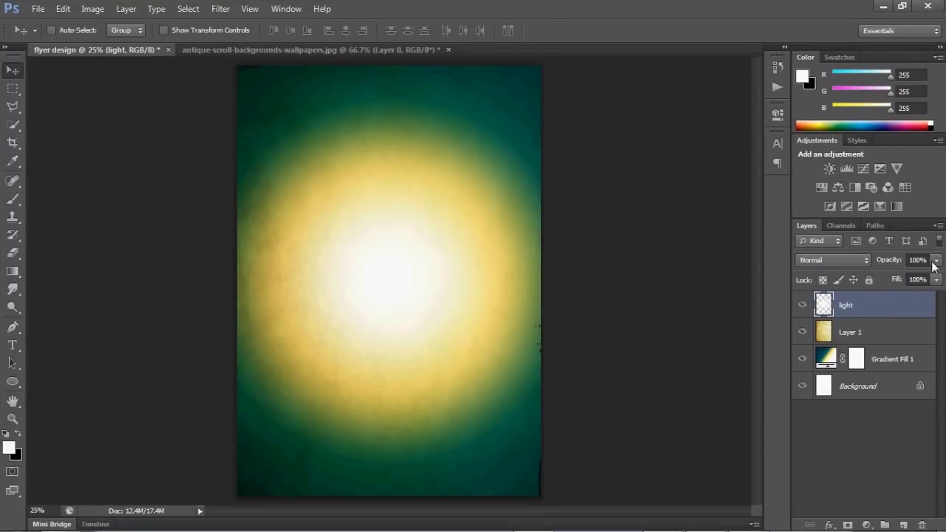
pyautogui.click(929, 260)
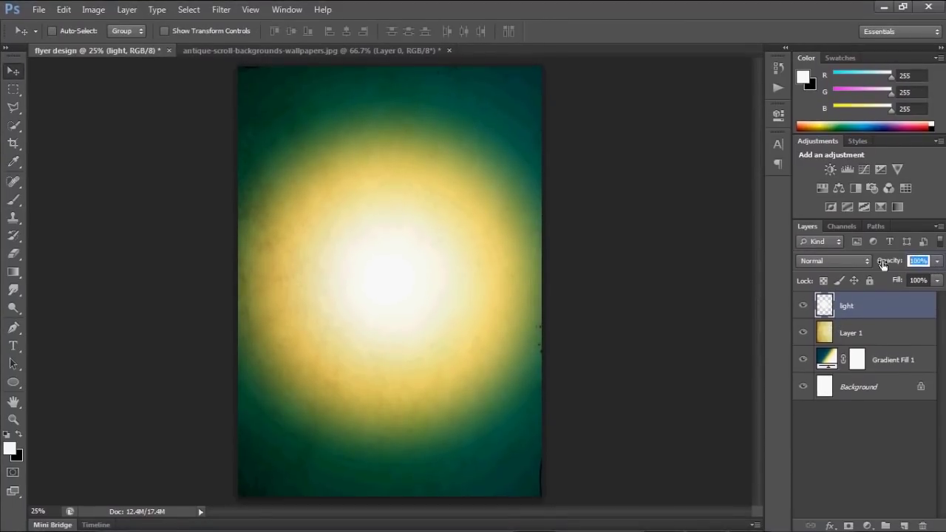
pyautogui.write('58')
pyautogui.press('Return')
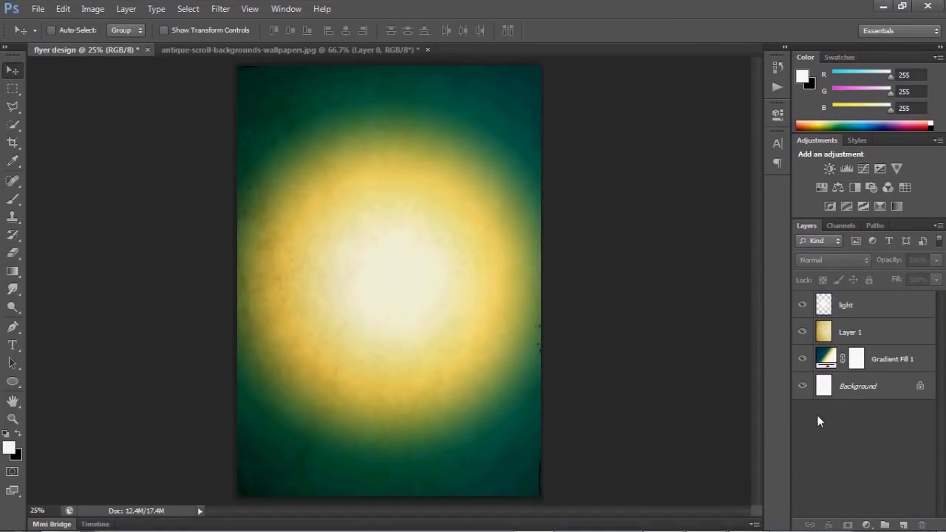
pyautogui.hotkey('ctrl', 'o')
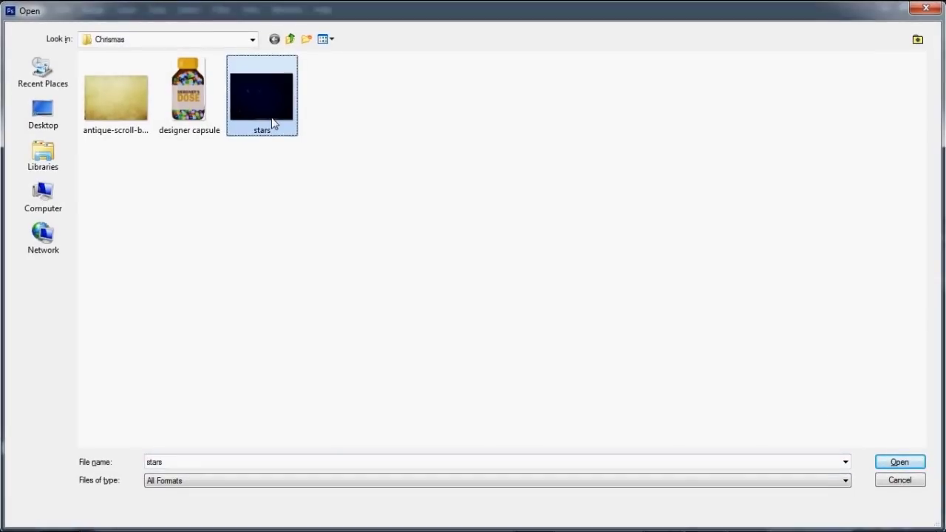
# - Open the stars image, convert its background to a layer, and drag it into the flyer
pyautogui.moveTo(261, 96)
pyautogui.doubleClick(273, 124)
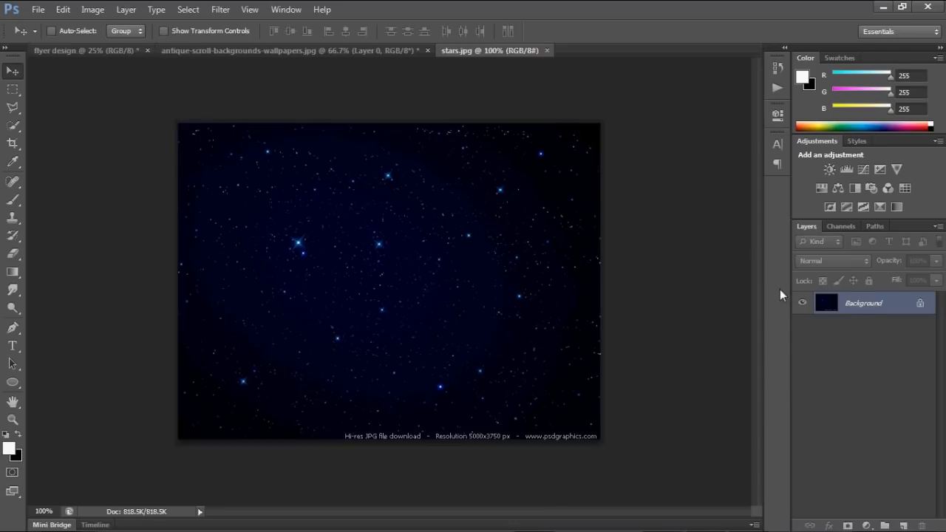
pyautogui.doubleClick(872, 303)
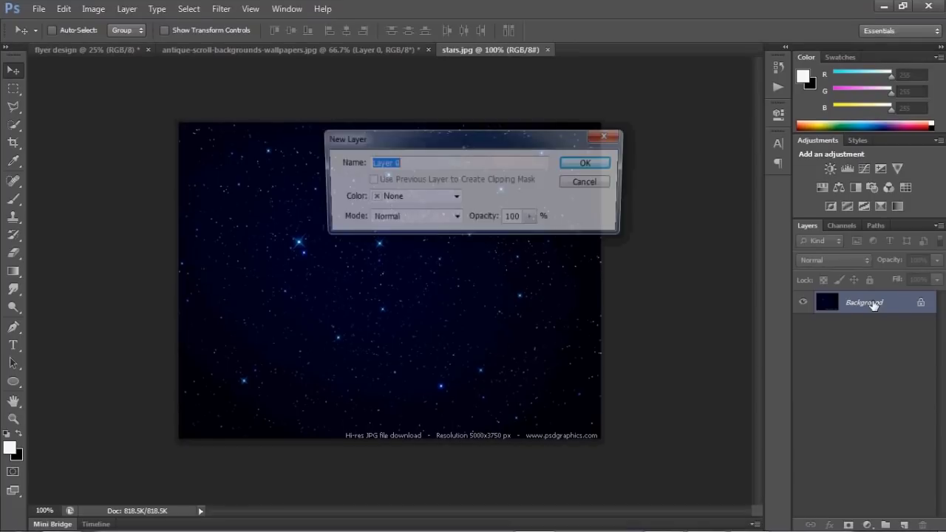
pyautogui.click(613, 168)
pyautogui.moveTo(363, 212)
pyautogui.mouseDown()
pyautogui.moveTo(125, 52)
pyautogui.moveTo(425, 294)
pyautogui.mouseUp()
# - Rotate the stars layer 90° clockwise and scale it to fill the whole page
pyautogui.hotkey('ctrl', 't')
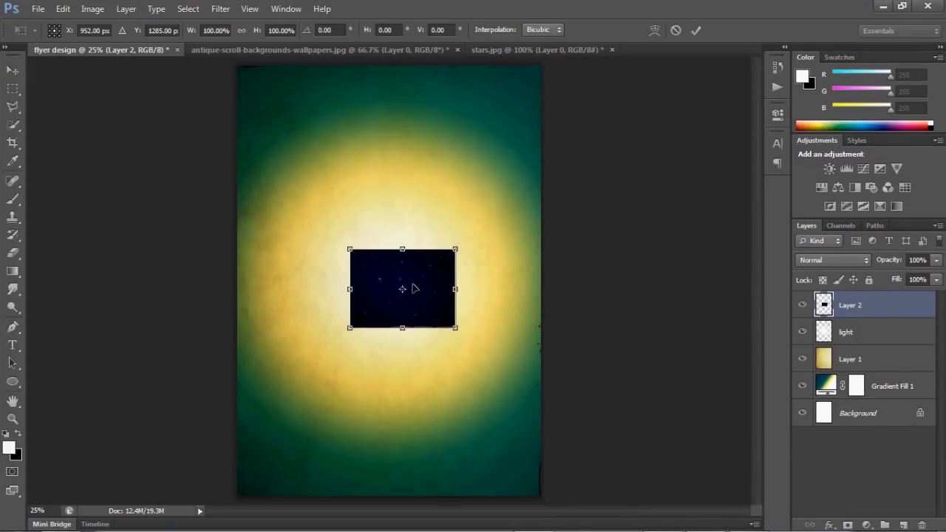
pyautogui.rightClick(413, 286)
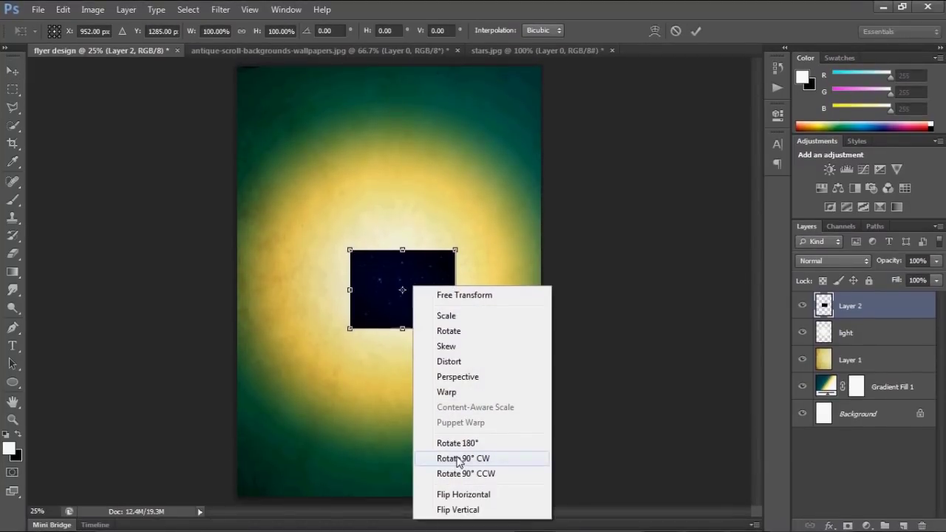
pyautogui.click(458, 458)
pyautogui.moveTo(449, 347)
pyautogui.mouseDown()
pyautogui.moveTo(523, 424)
pyautogui.moveTo(558, 494)
pyautogui.mouseUp()
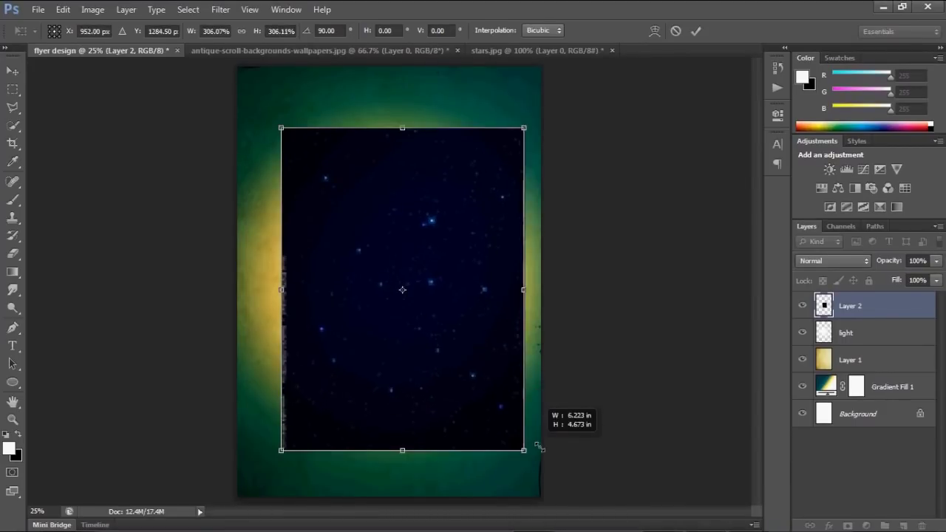
pyautogui.moveTo(460, 377); pyautogui.dragTo(440, 357)
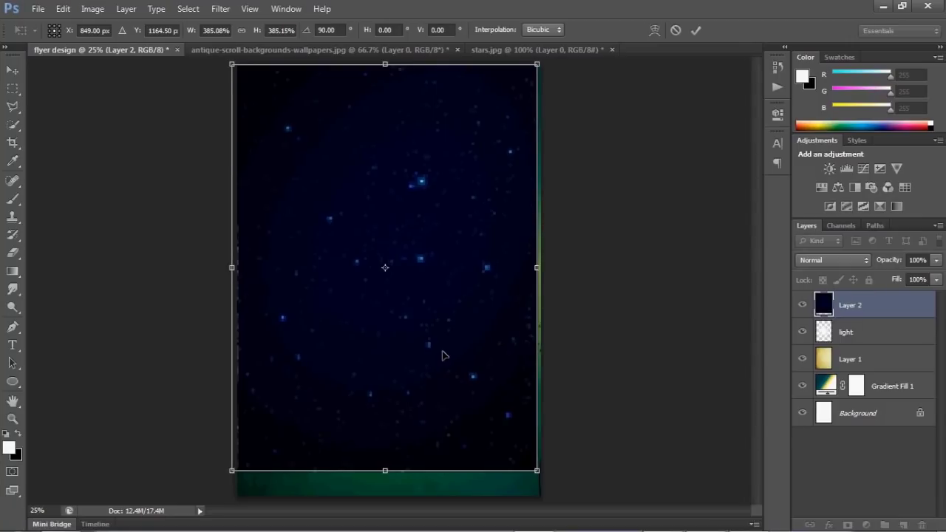
pyautogui.moveTo(538, 473); pyautogui.dragTo(563, 490)
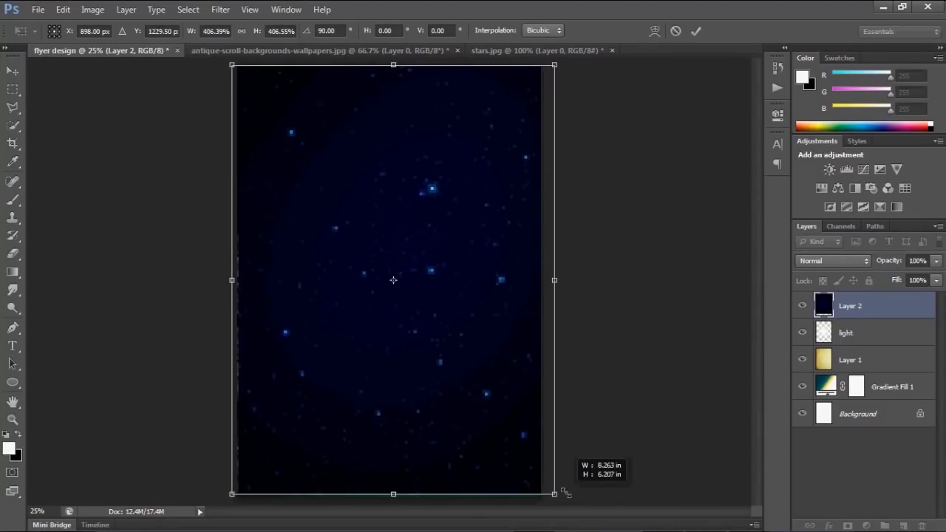
pyautogui.moveTo(496, 435); pyautogui.dragTo(490, 436)
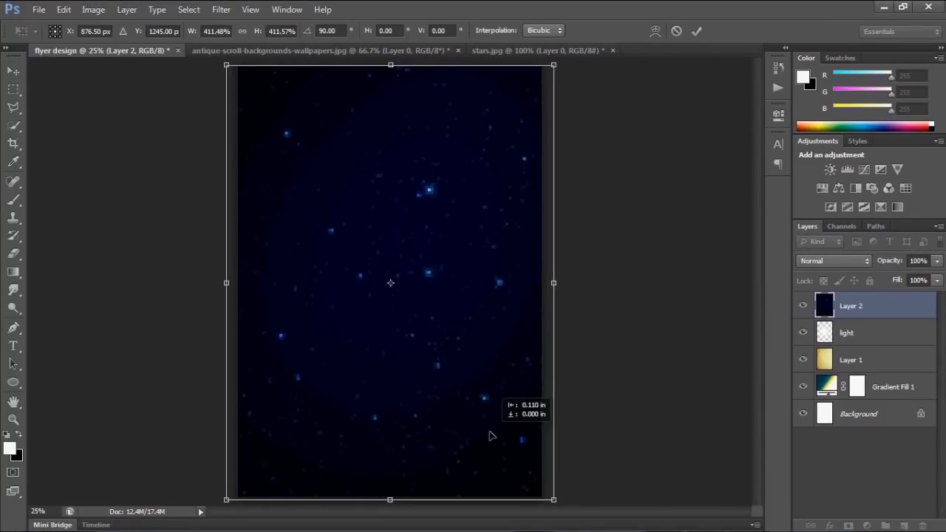
pyautogui.click(696, 30)
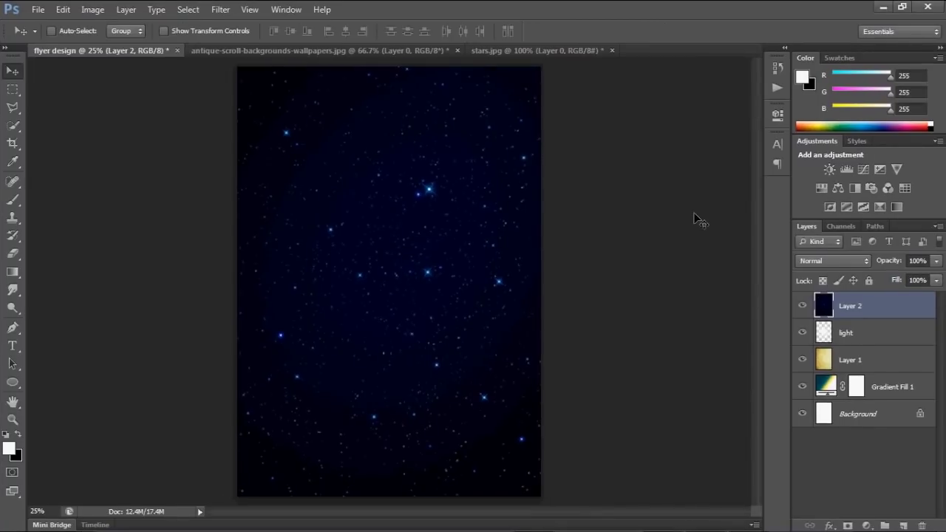
# - Desaturate the stars layer, apply Auto Tone, and set its blend mode to Lighten
pyautogui.click(108, 11)
pyautogui.moveTo(115, 44)
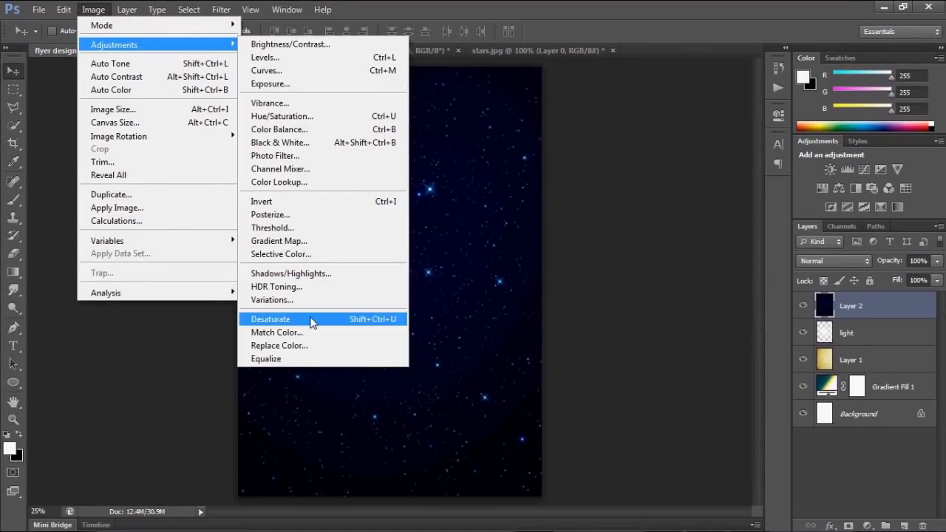
pyautogui.click(310, 319)
pyautogui.click(93, 8)
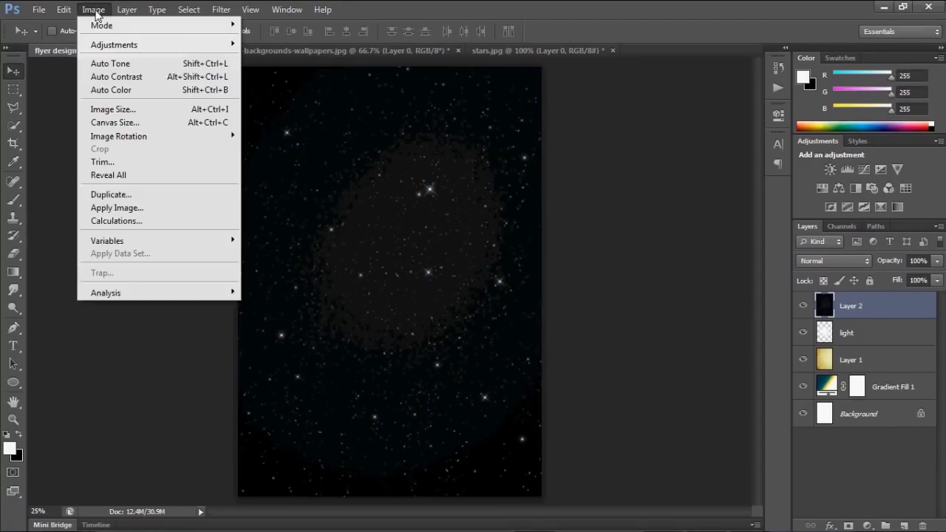
pyautogui.click(107, 65)
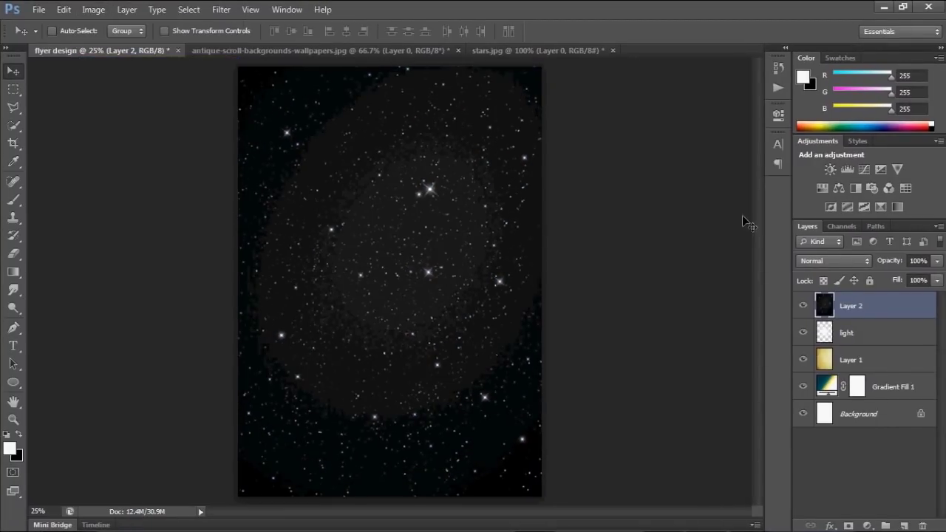
pyautogui.click(860, 261)
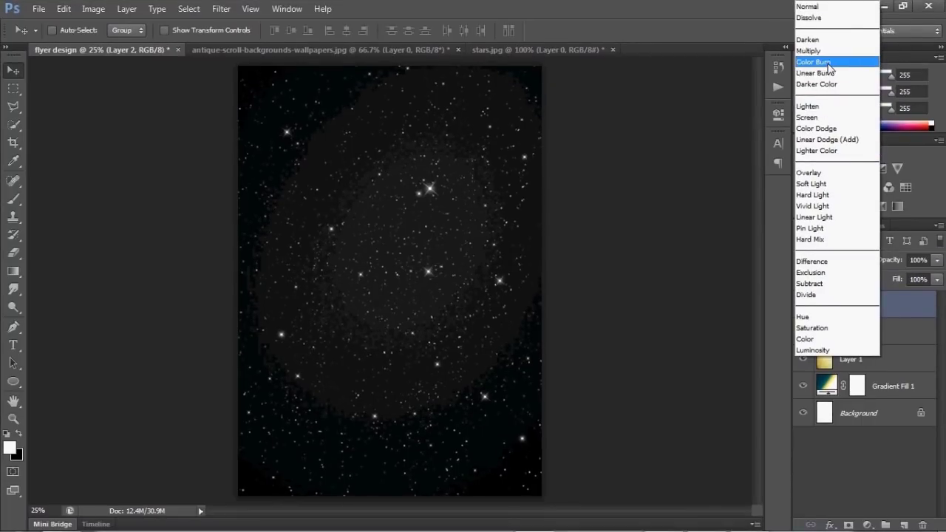
pyautogui.click(811, 107)
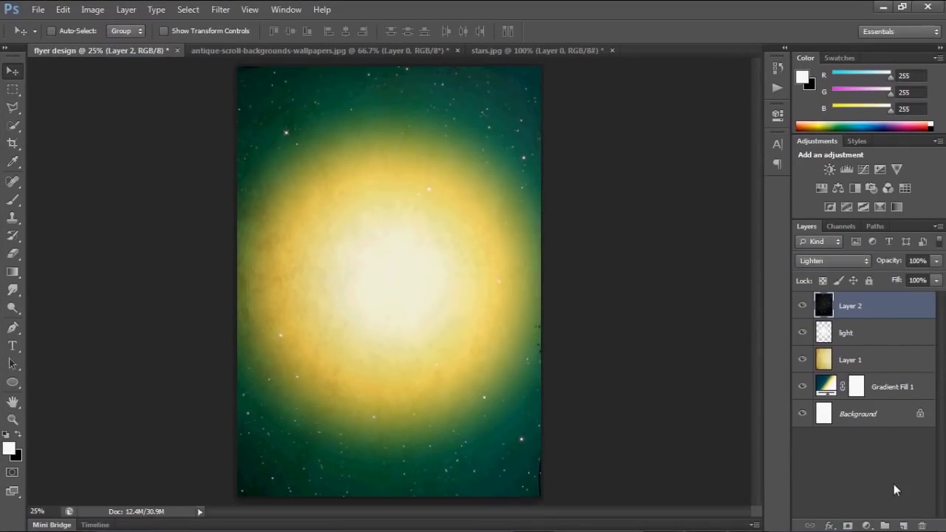
# - Add a new layer named 'sparkling'
pyautogui.click(903, 525)
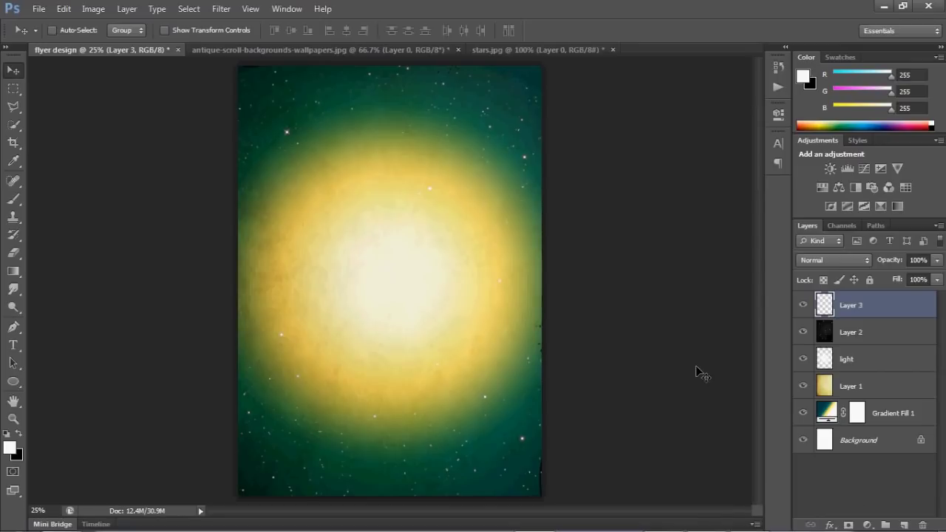
pyautogui.doubleClick(851, 306)
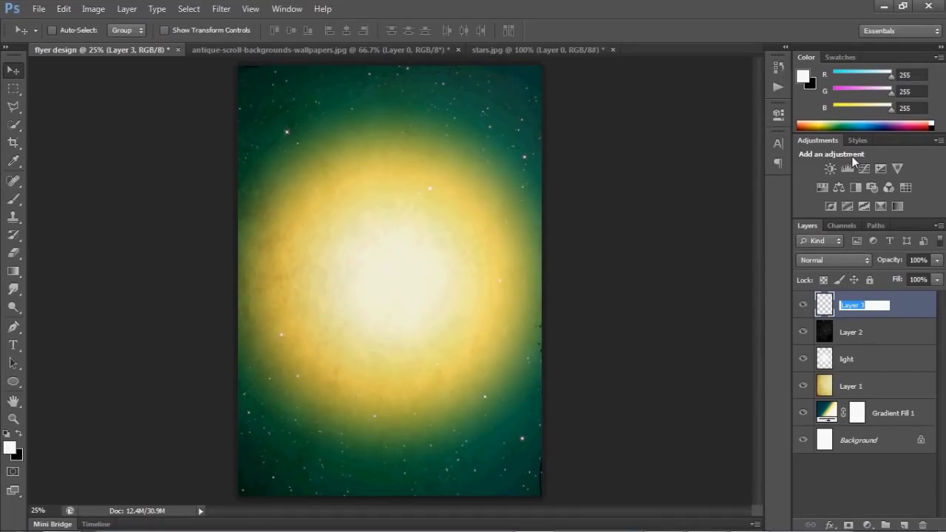
pyautogui.write('spark')
pyautogui.write('ling')
pyautogui.press('Return')
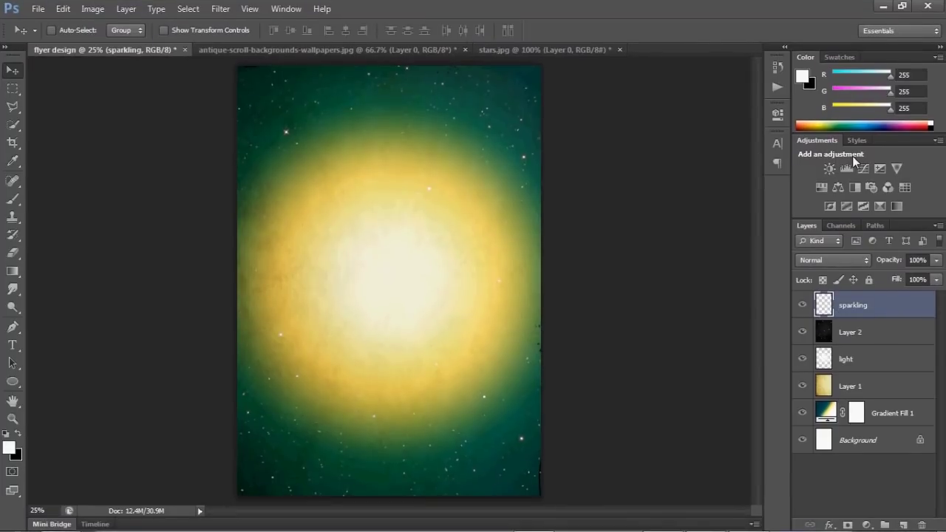
# - Stamp a white starburst at the glow's centre with the 1584 sparkle brush
pyautogui.press('b')
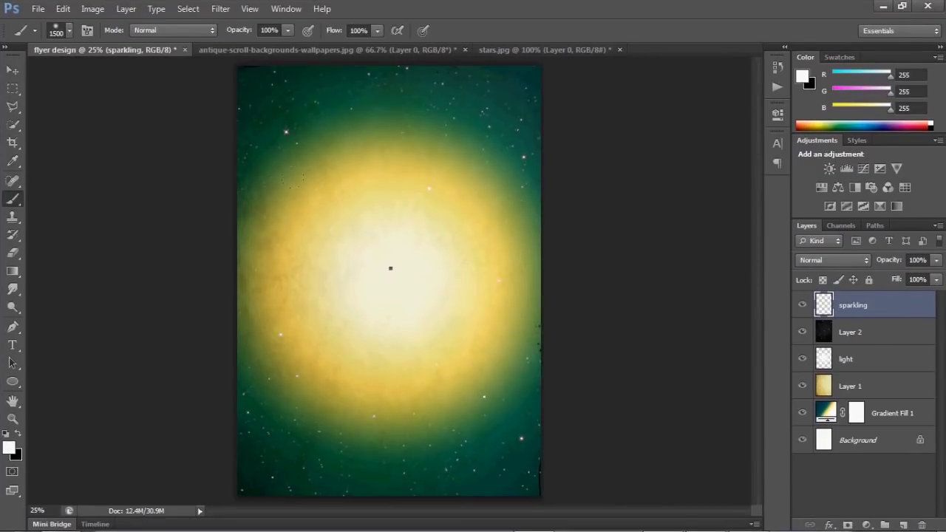
pyautogui.rightClick(390, 268)
pyautogui.moveTo(539, 374)
pyautogui.mouseDown()
pyautogui.moveTo(542, 417)
pyautogui.moveTo(536, 383)
pyautogui.mouseUp()
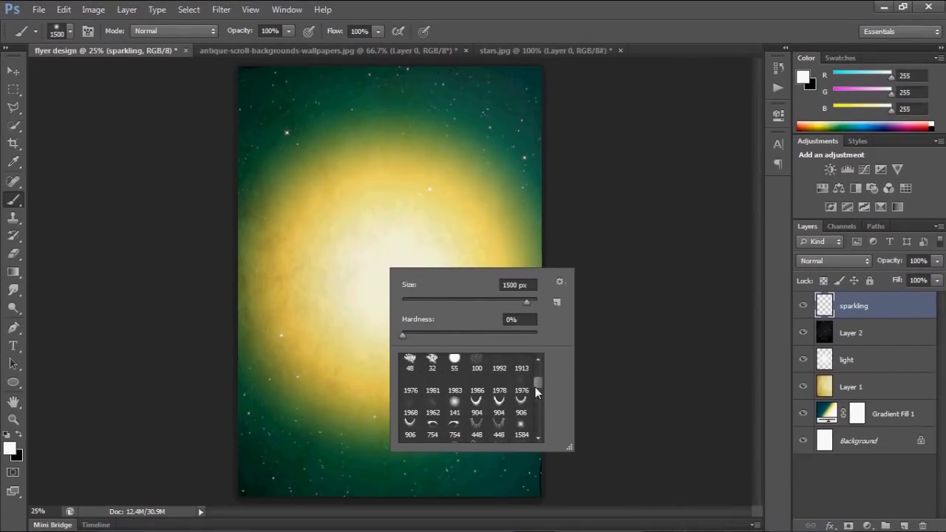
pyautogui.click(521, 428)
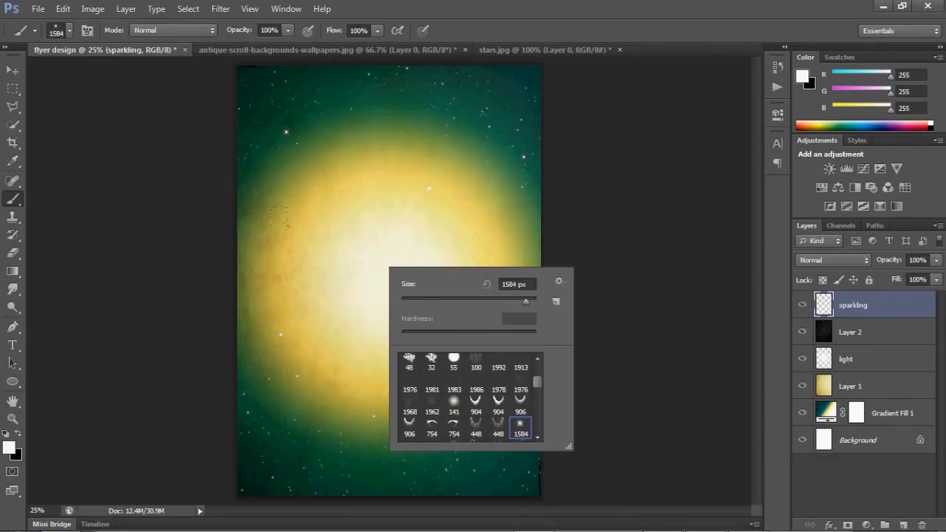
pyautogui.click(279, 216)
pyautogui.rightClick(337, 223)
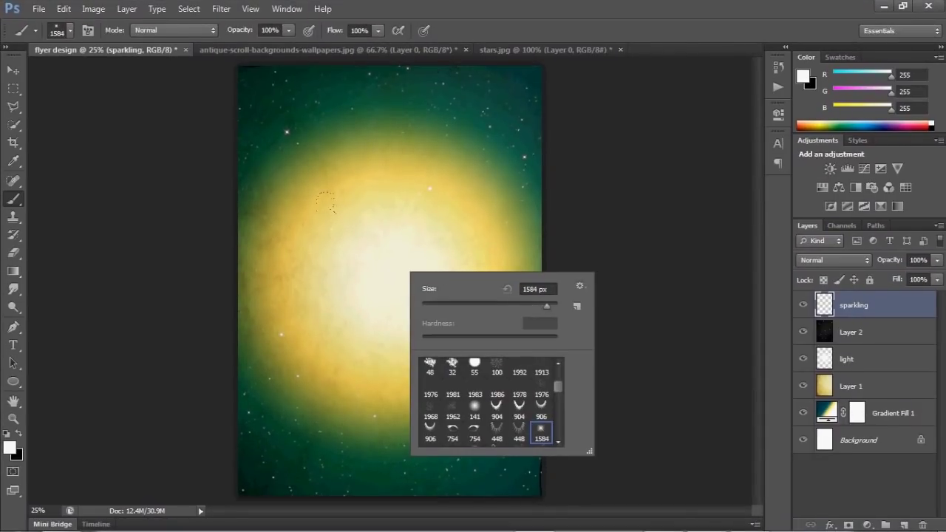
pyautogui.press('Return')
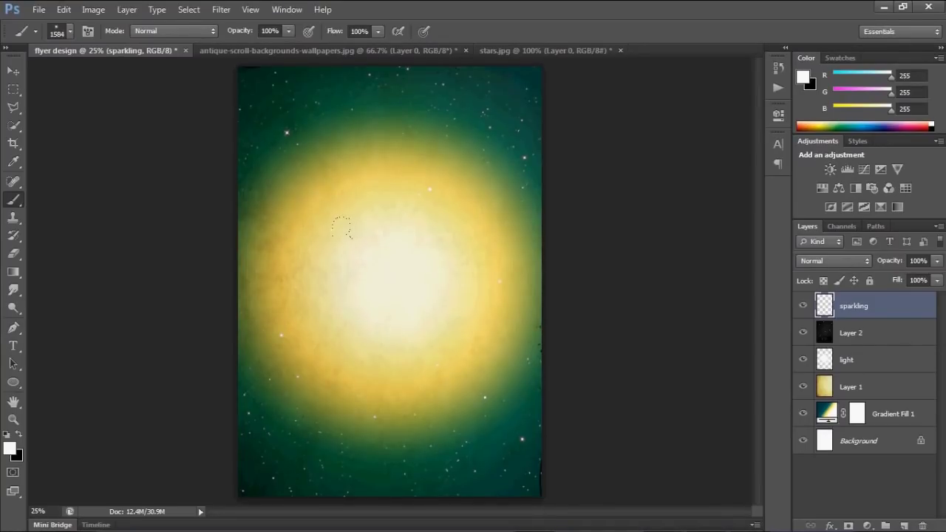
pyautogui.click(400, 230)
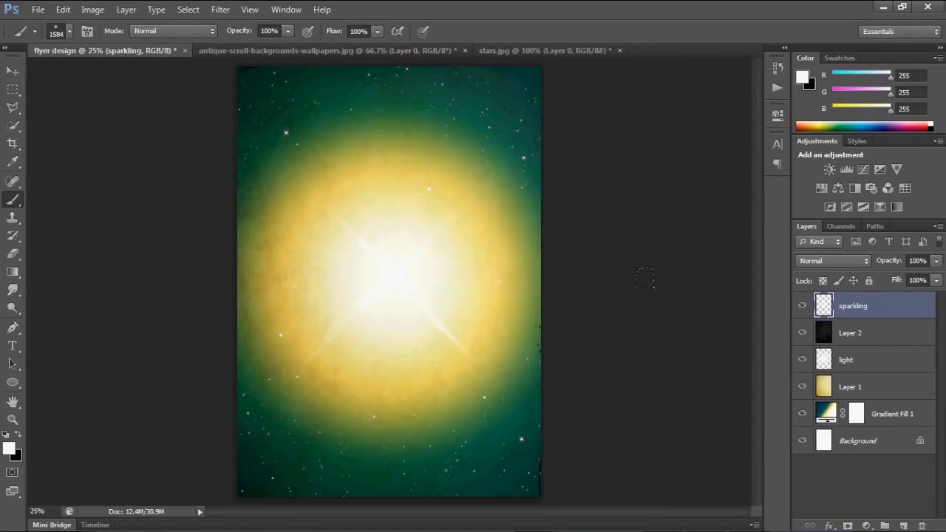
# - Scale the starburst sparkle to about 125% and move it down onto the glow centre
pyautogui.hotkey('ctrl', 't')
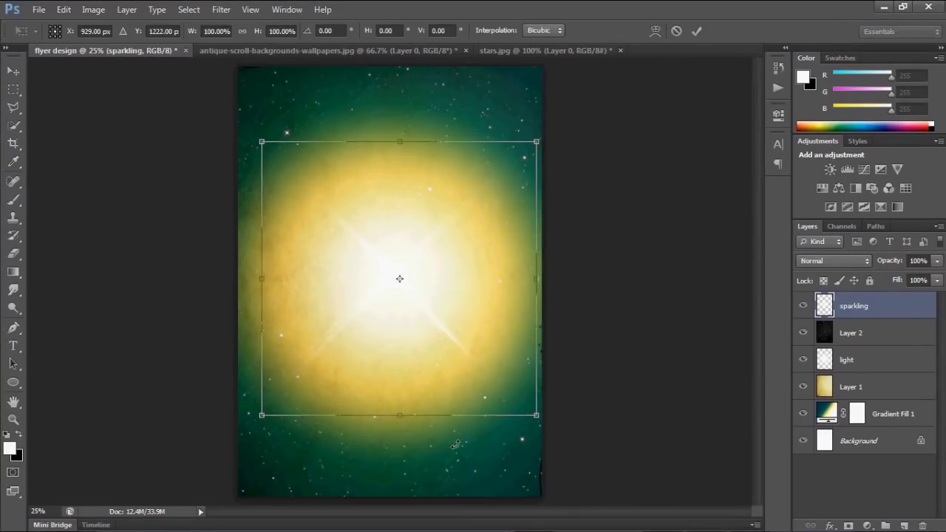
pyautogui.moveTo(536, 416); pyautogui.dragTo(596, 470)
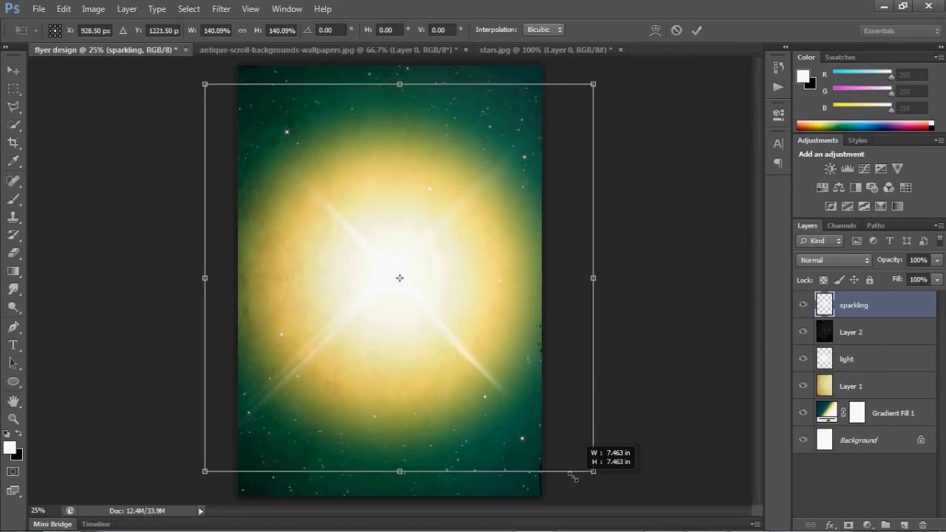
pyautogui.moveTo(474, 368); pyautogui.dragTo(497, 378)
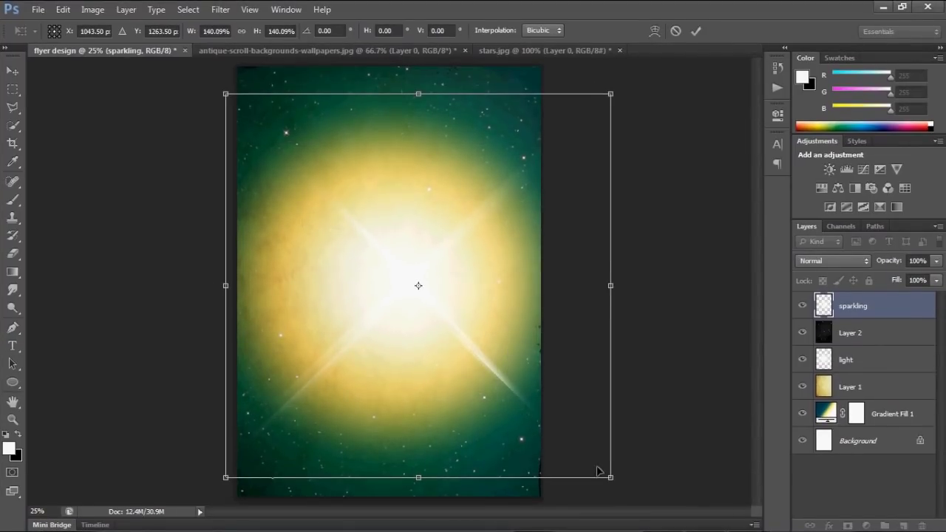
pyautogui.moveTo(610, 477); pyautogui.dragTo(601, 425)
pyautogui.moveTo(445, 379); pyautogui.dragTo(449, 406)
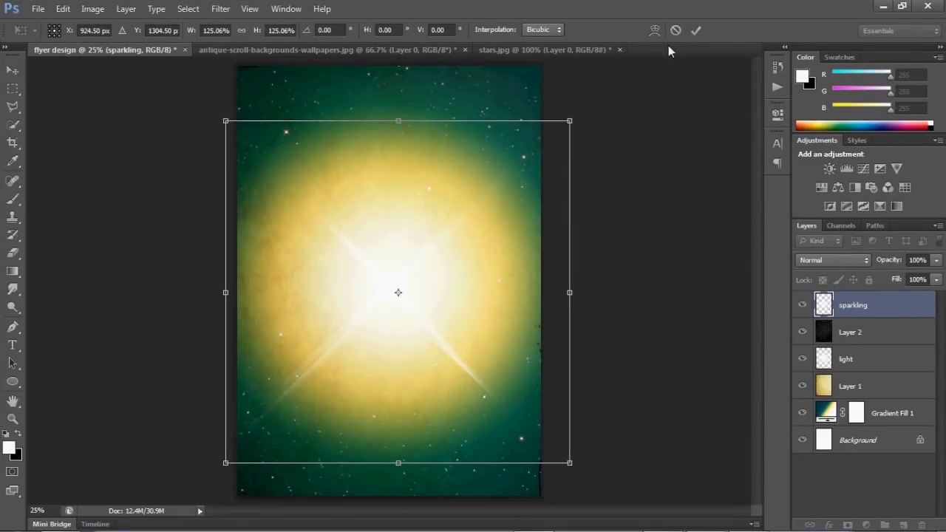
pyautogui.click(696, 30)
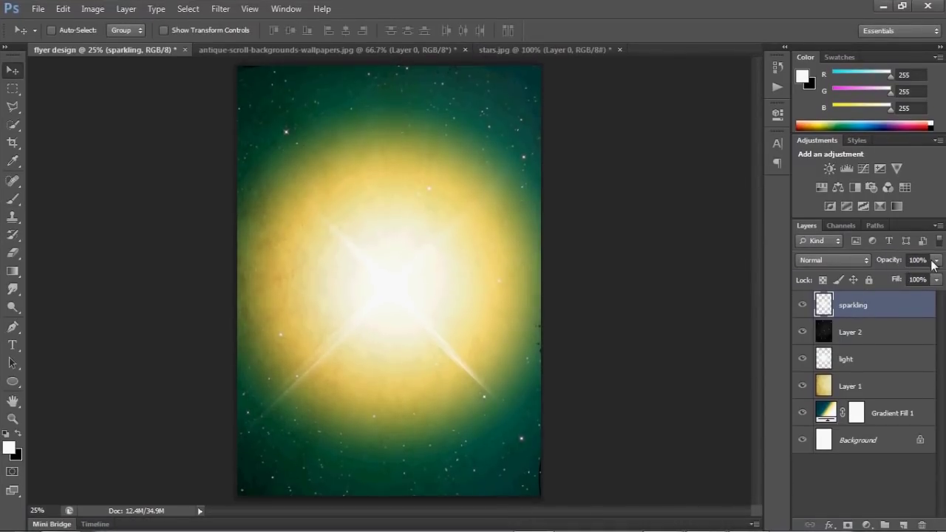
# - Set the sparkling layer's opacity to 33%
pyautogui.click(919, 260)
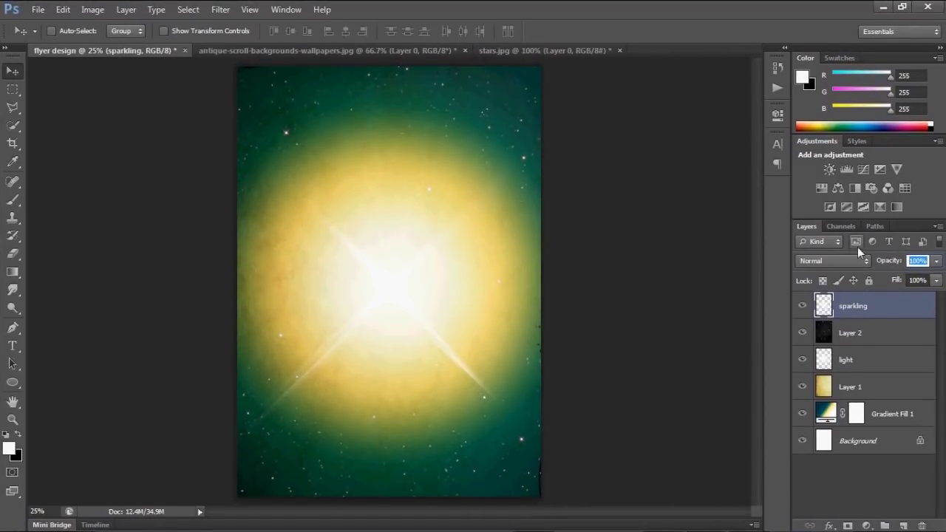
pyautogui.write('33')
pyautogui.press('Return')
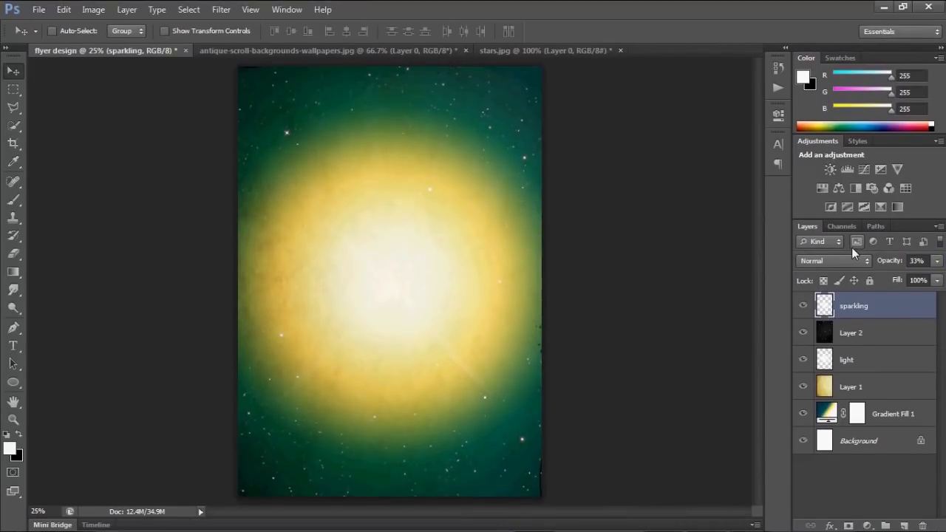
# - Group the layers from Gradient Fill 1 through sparkling and name the group 'background'
pyautogui.click(872, 419)
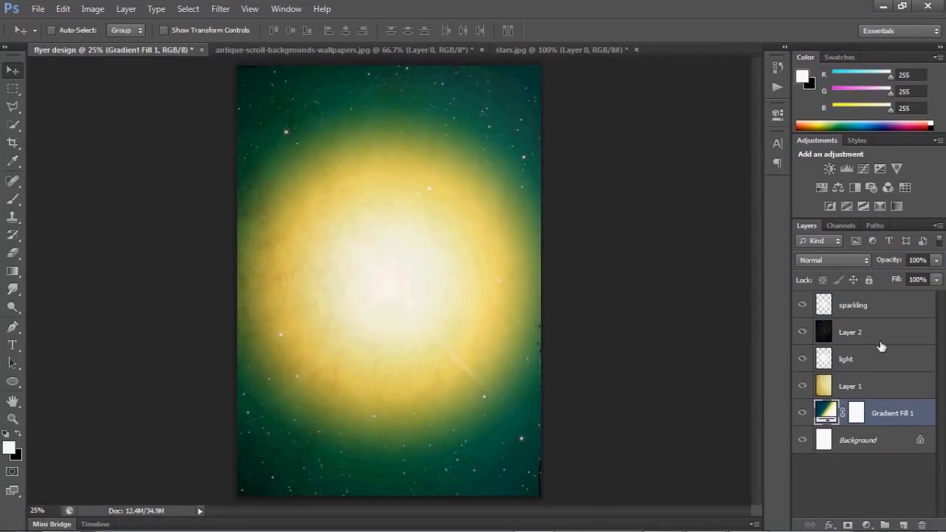
pyautogui.keyDown('shift'); pyautogui.click(893, 324); pyautogui.keyUp('shift')
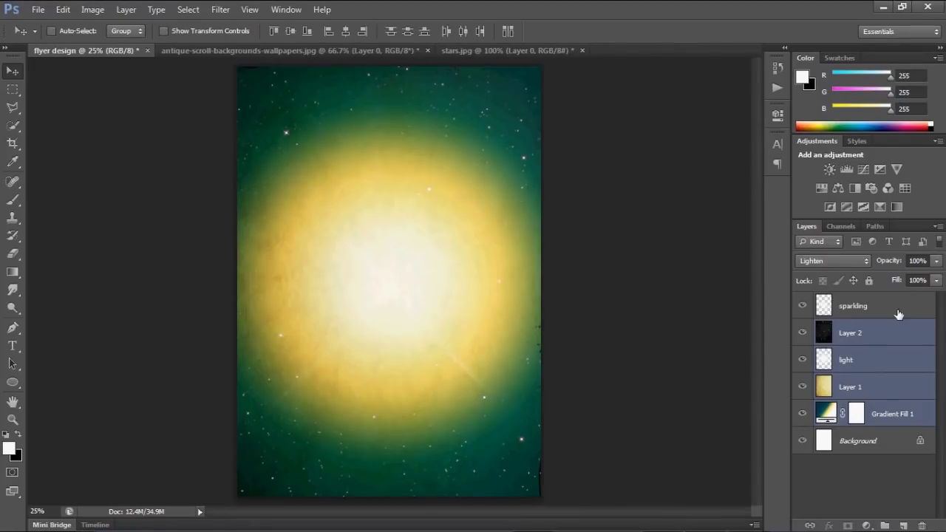
pyautogui.keyDown('shift'); pyautogui.click(891, 314); pyautogui.keyUp('shift')
pyautogui.hotkey('ctrl', 'g')
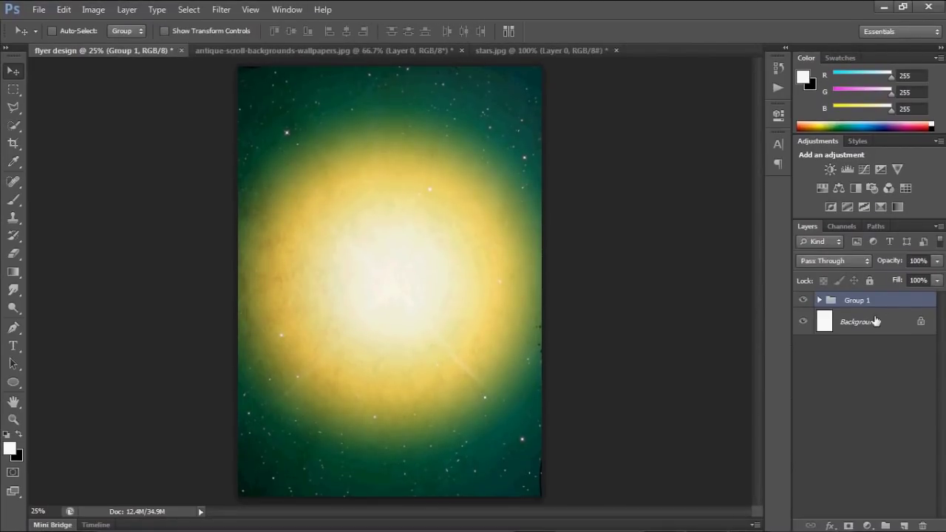
pyautogui.doubleClick(857, 300)
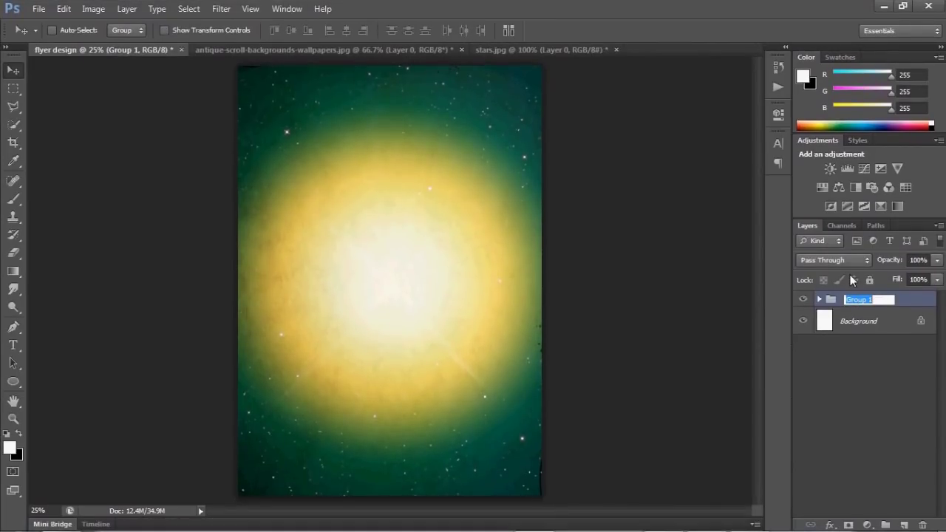
pyautogui.write('backgr')
pyautogui.write('ound')
pyautogui.press('Return')
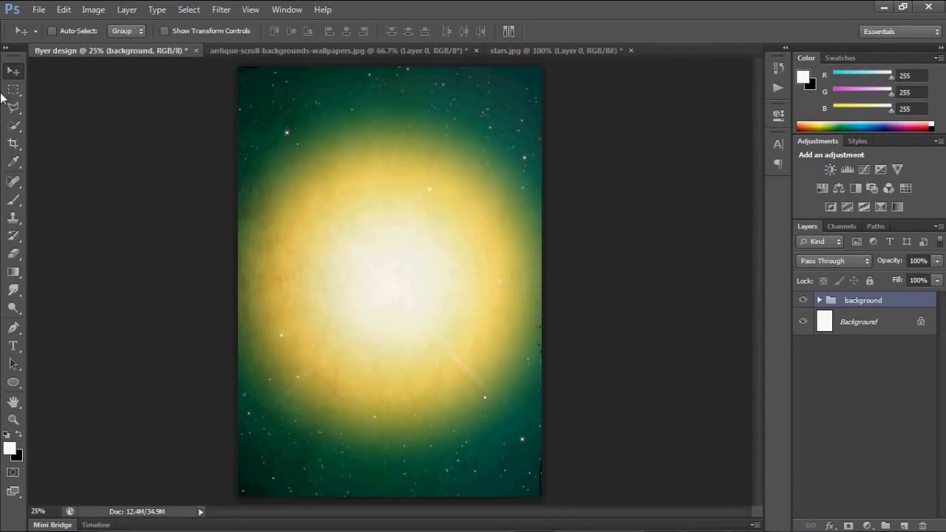
# - Zoom to the flyer's top and add the white title text 'DAILY DESIGNER'S'
pyautogui.press('z')
pyautogui.click(379, 129)
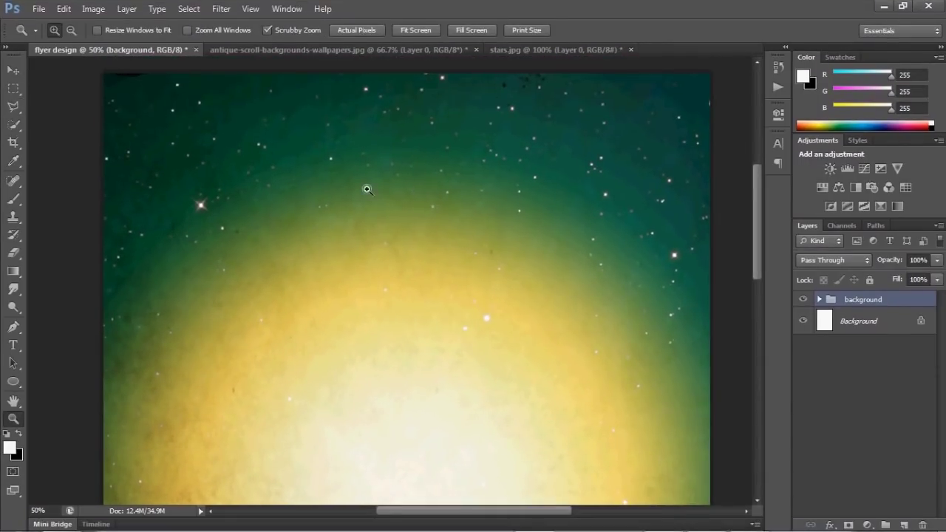
pyautogui.press('v')
pyautogui.press('t')
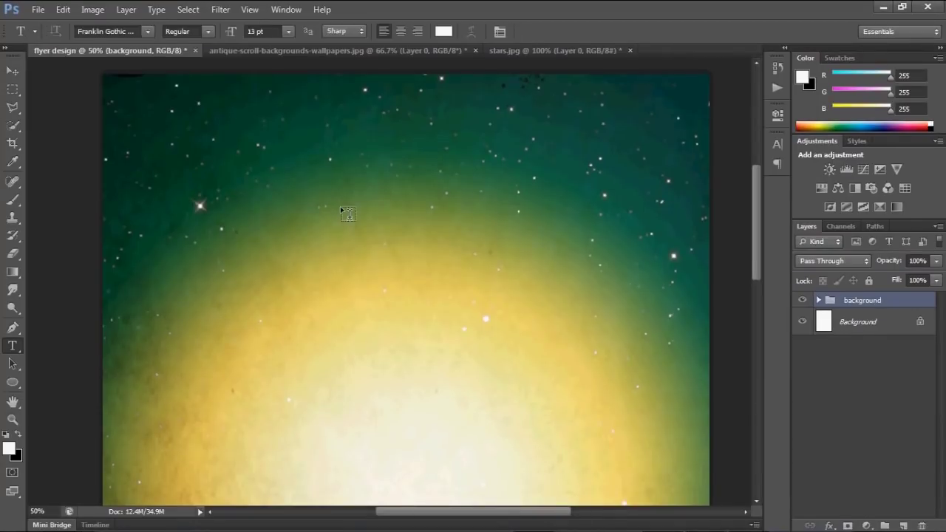
pyautogui.click(261, 157)
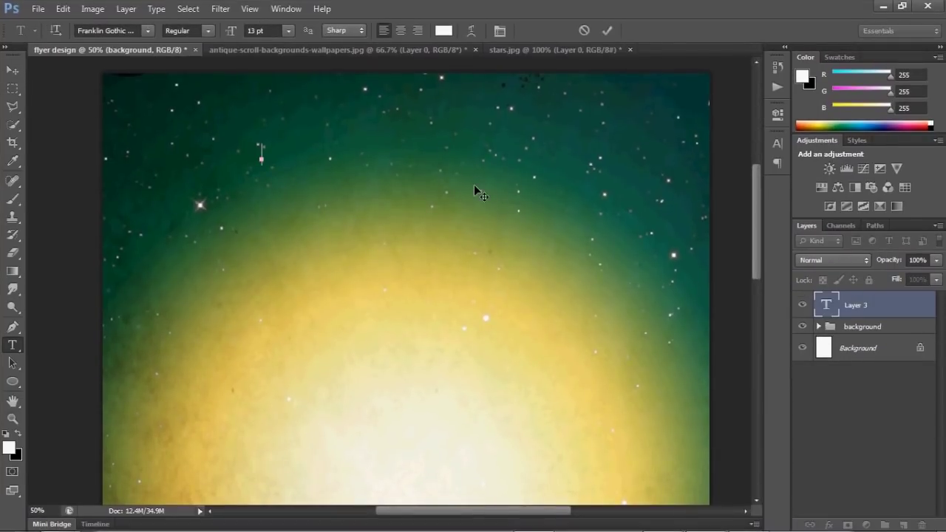
pyautogui.write('да')
pyautogui.press('BackSpace')
pyautogui.press('BackSpace')
pyautogui.write('DAILY DES')
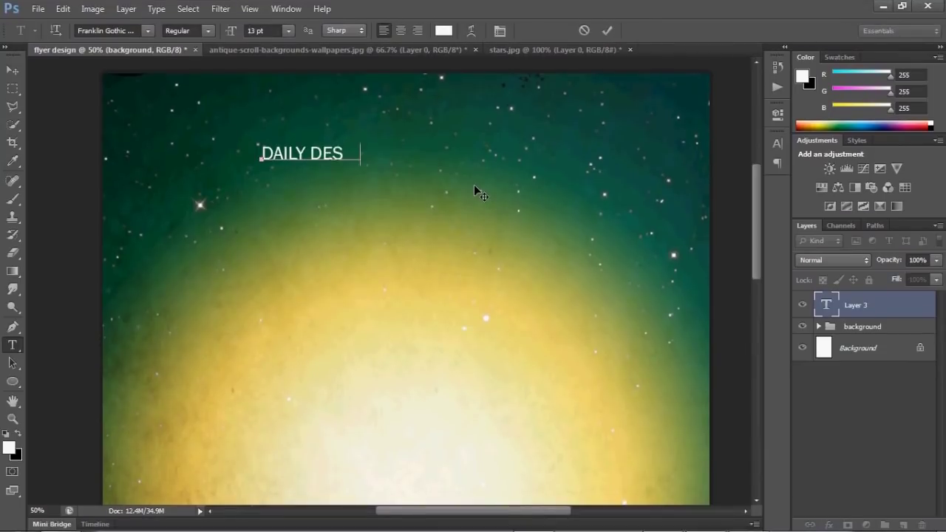
pyautogui.write('IGNER')
pyautogui.write("'S")
pyautogui.press('Return')
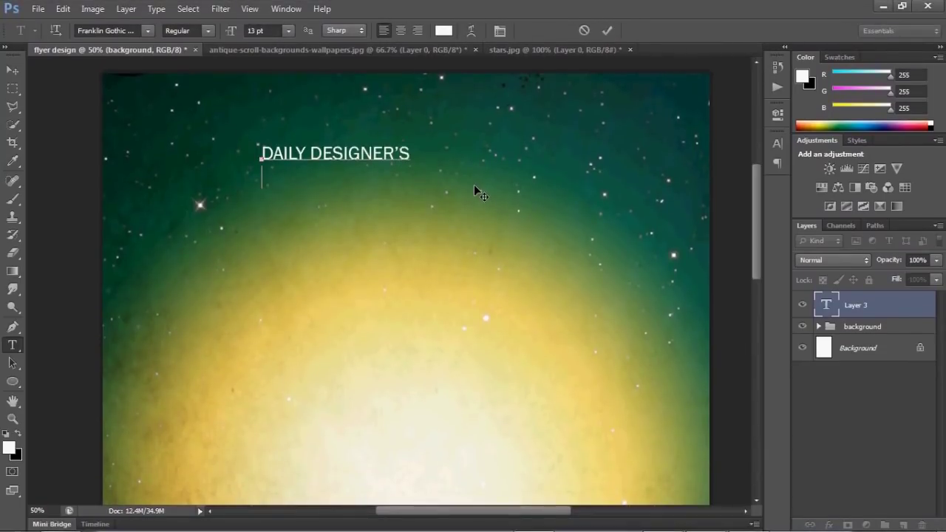
pyautogui.click(607, 30)
# - Scale up the DAILY DESIGNER'S title text
pyautogui.hotkey('ctrl', 't')
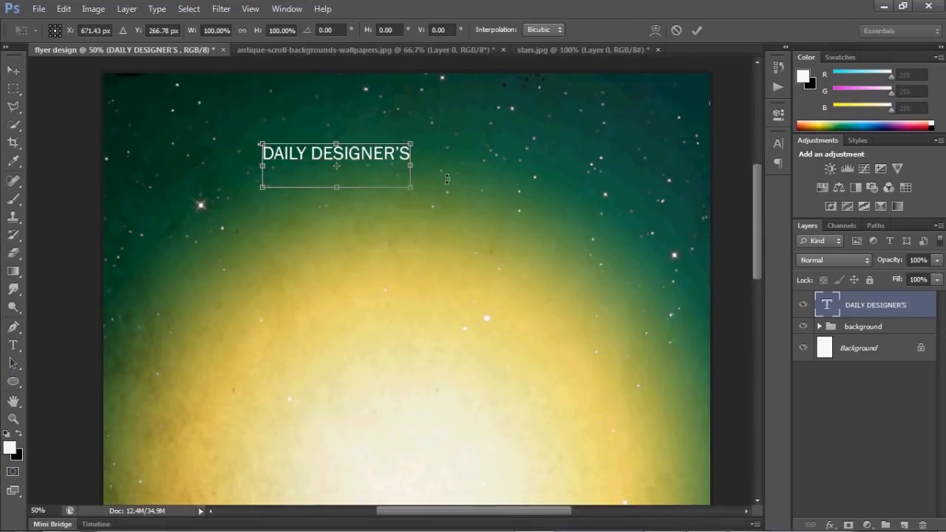
pyautogui.moveTo(411, 187); pyautogui.dragTo(515, 269)
pyautogui.click(697, 30)
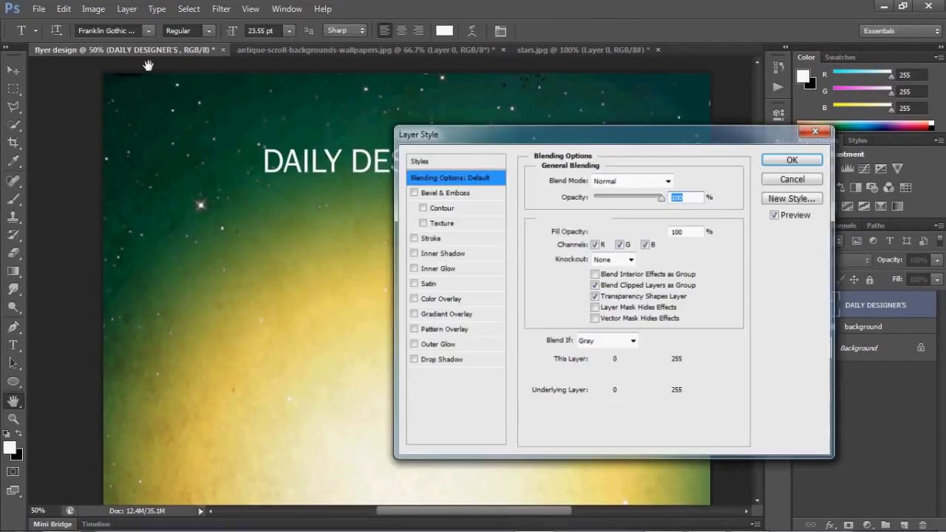
# - Switch the title to a bolder Franklin Gothic and start a new text line below it
pyautogui.press('Escape')
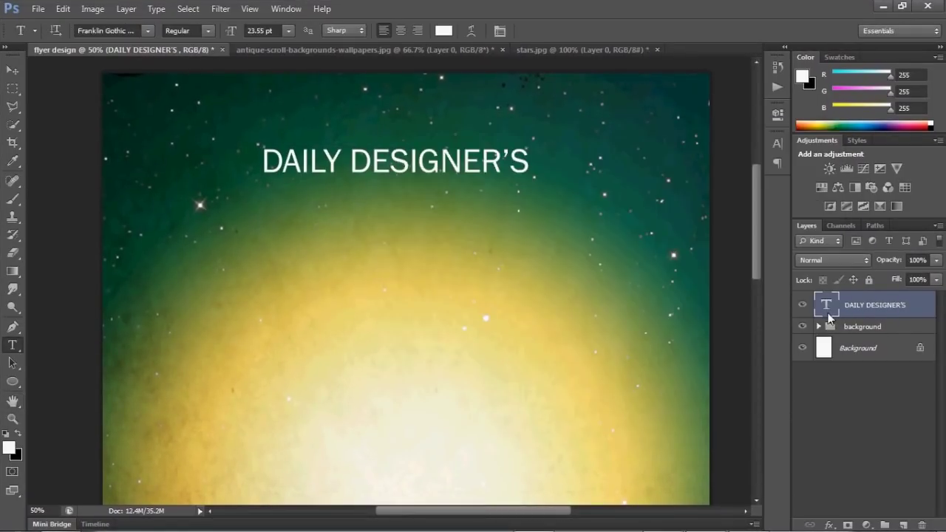
pyautogui.doubleClick(826, 303)
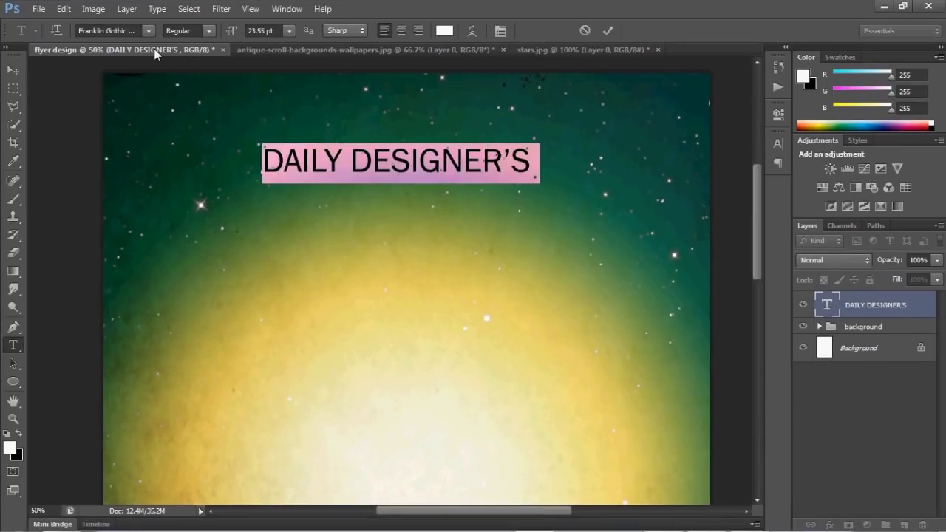
pyautogui.click(138, 31)
pyautogui.press('Down')
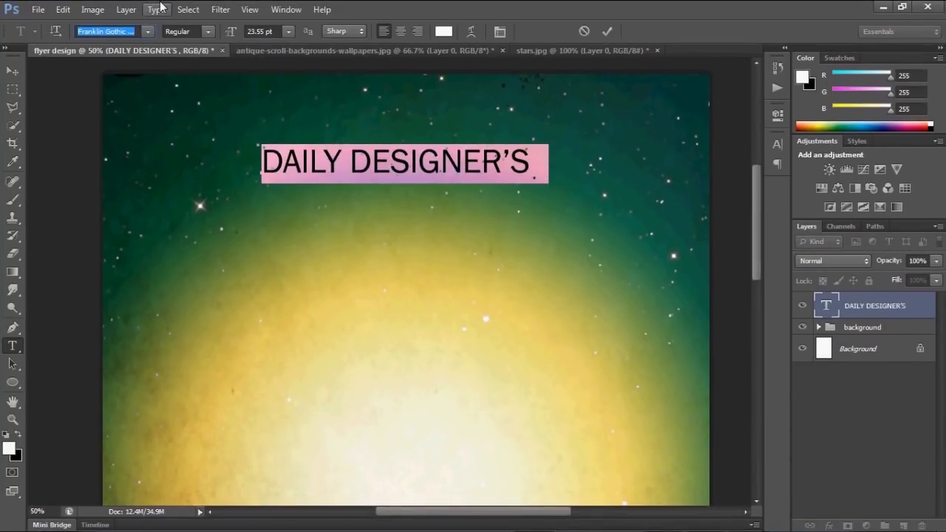
pyautogui.click(607, 31)
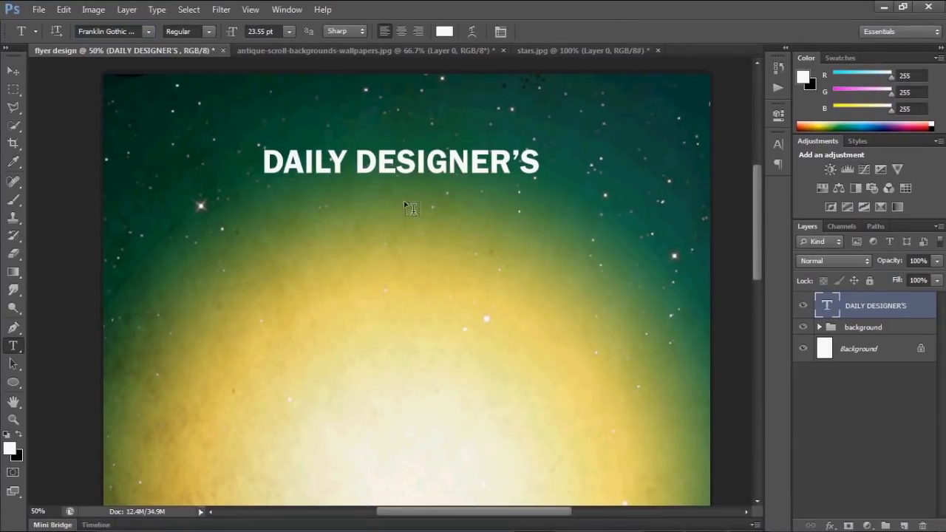
pyautogui.click(249, 213)
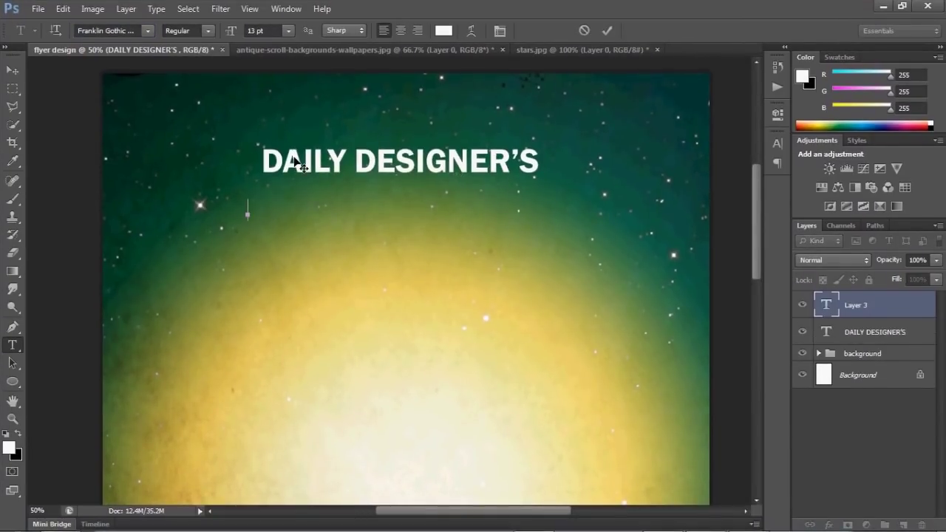
# - Add 'SUPPLEMENT' in Swiss911 XCm BT at 63 pt just beneath DAILY DESIGNER'S
pyautogui.write('SUPPLEM')
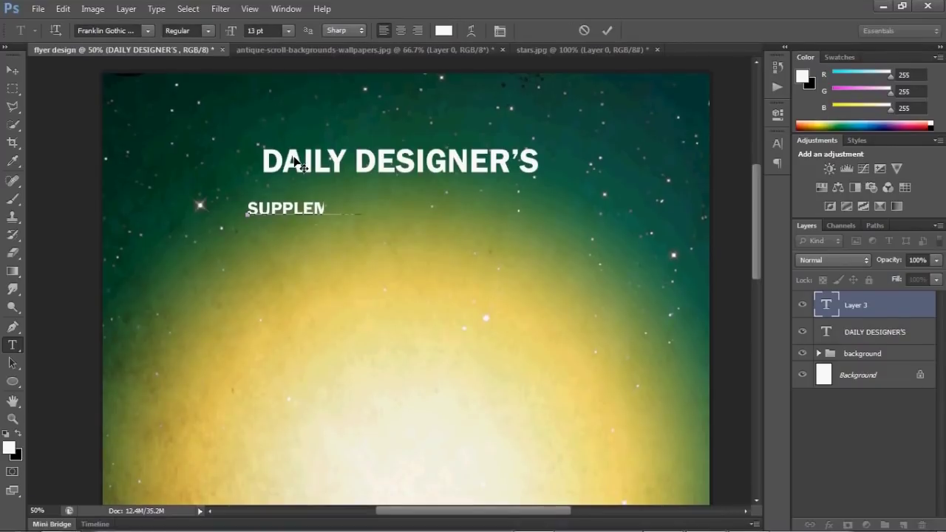
pyautogui.write('ENT')
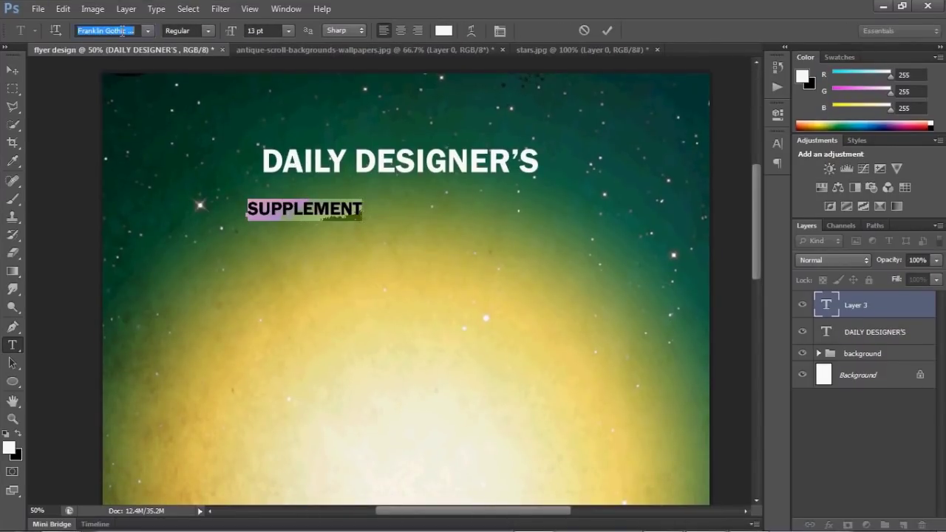
pyautogui.write('Swiss911 XCm BT')
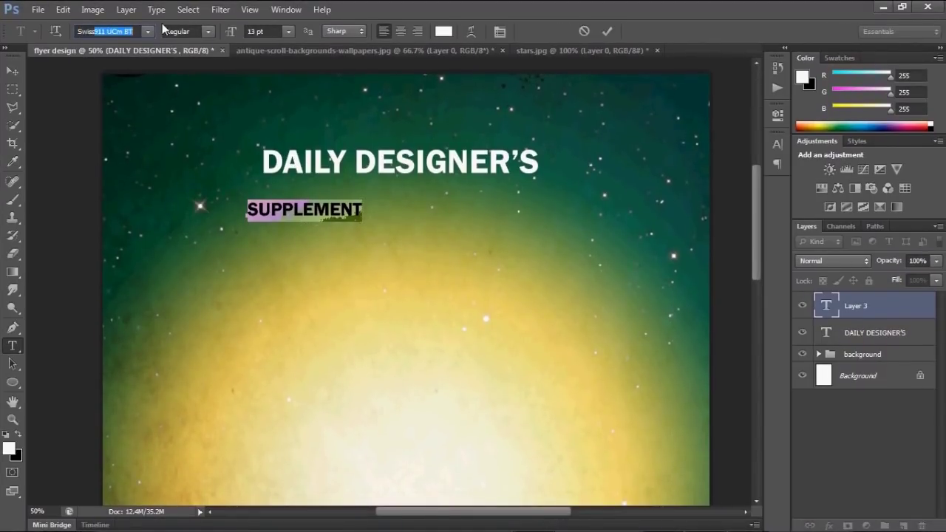
pyautogui.press('Down')
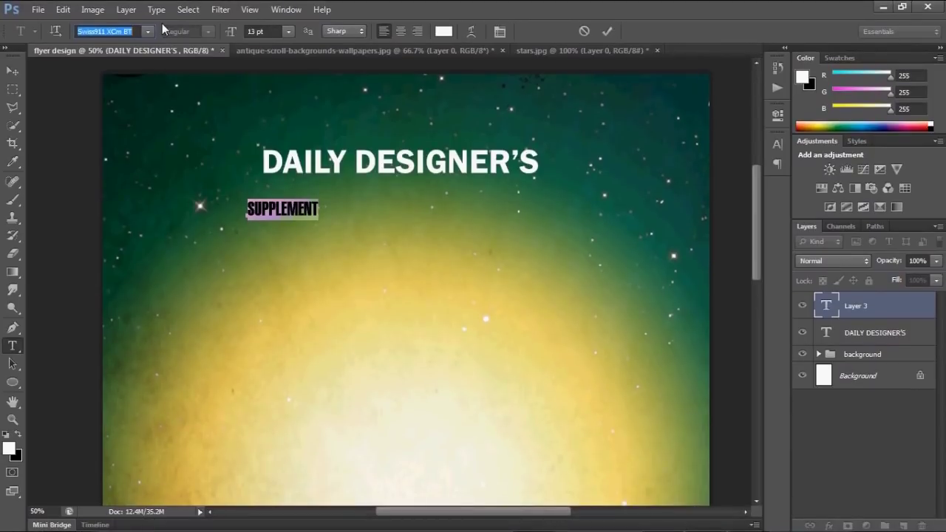
pyautogui.press('Return')
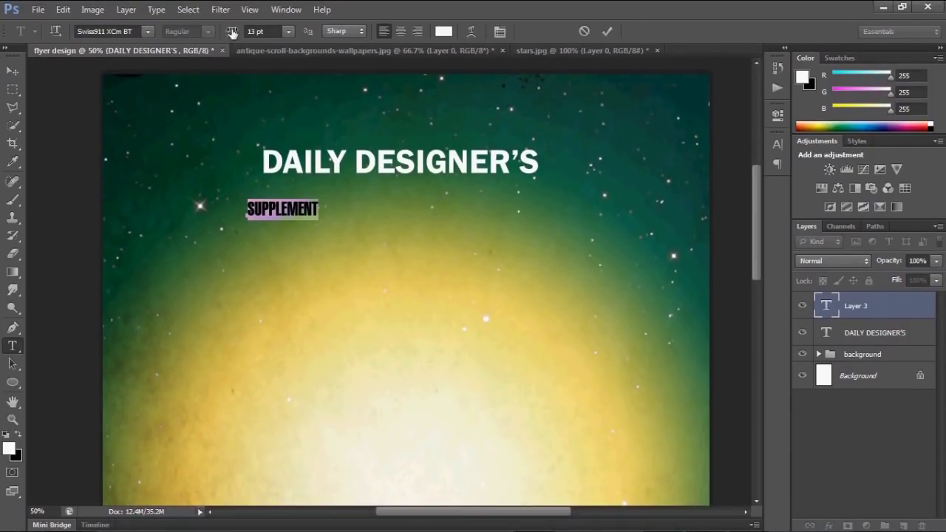
pyautogui.moveTo(232, 33); pyautogui.dragTo(483, 218)
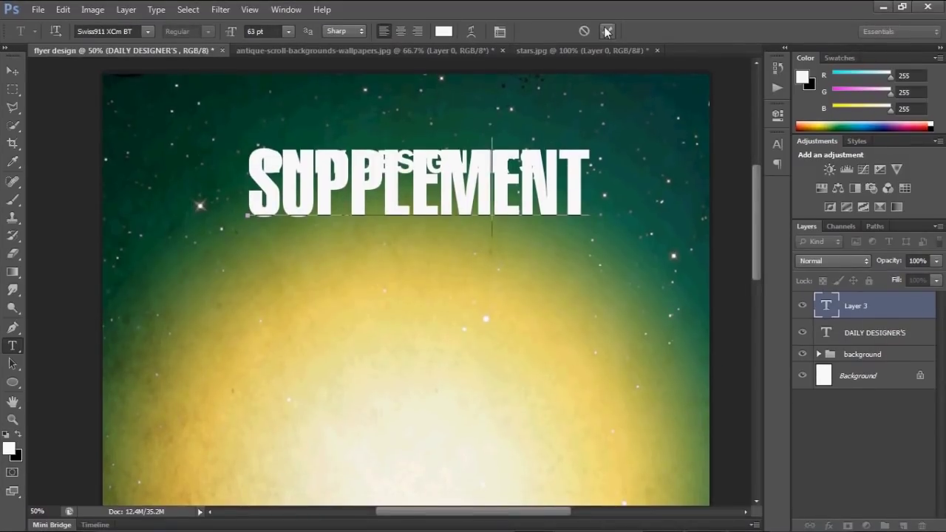
pyautogui.moveTo(452, 226)
pyautogui.mouseDown()
pyautogui.moveTo(441, 264)
pyautogui.moveTo(431, 260)
pyautogui.mouseUp()
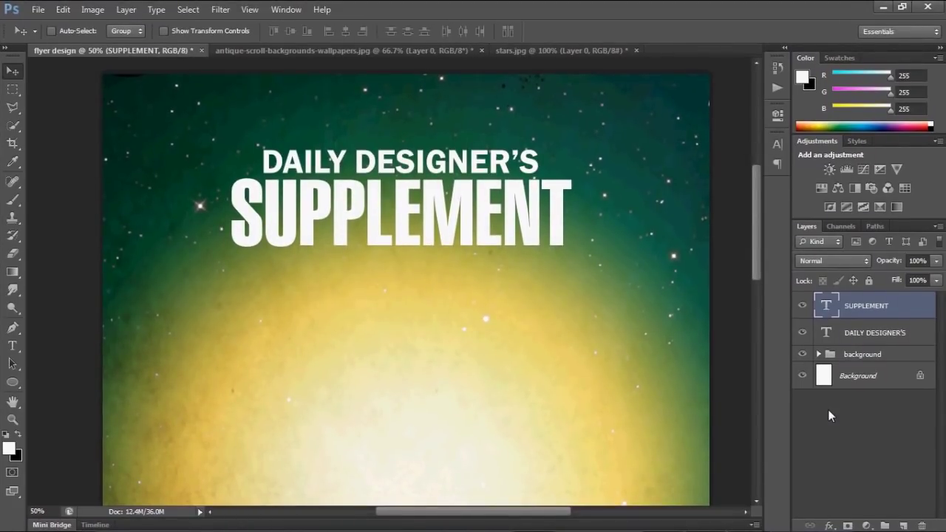
# - Clear the layer selection and start a new text line below SUPPLEMENT
pyautogui.click(828, 411)
pyautogui.click(11, 349)
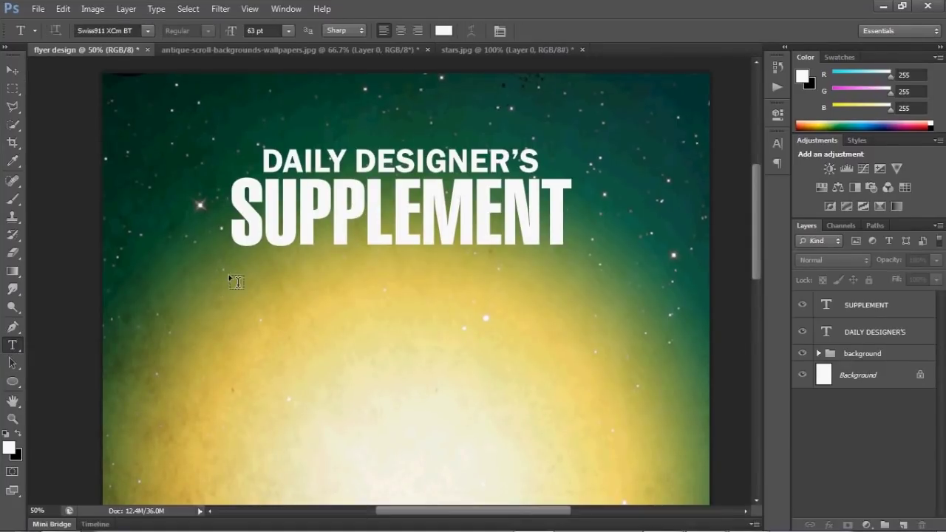
pyautogui.click(234, 276)
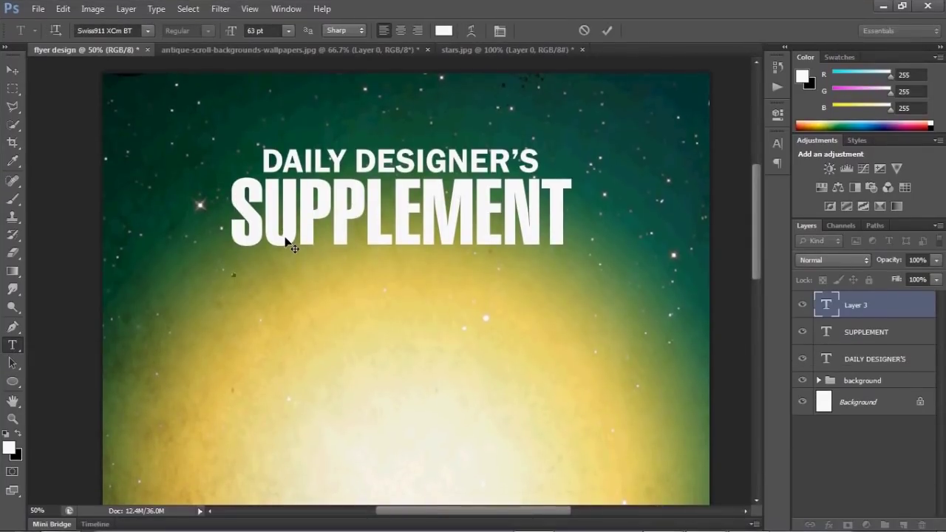
# - Type '500MG CAPSULE' and set its font to Agency FB
pyautogui.write('500')
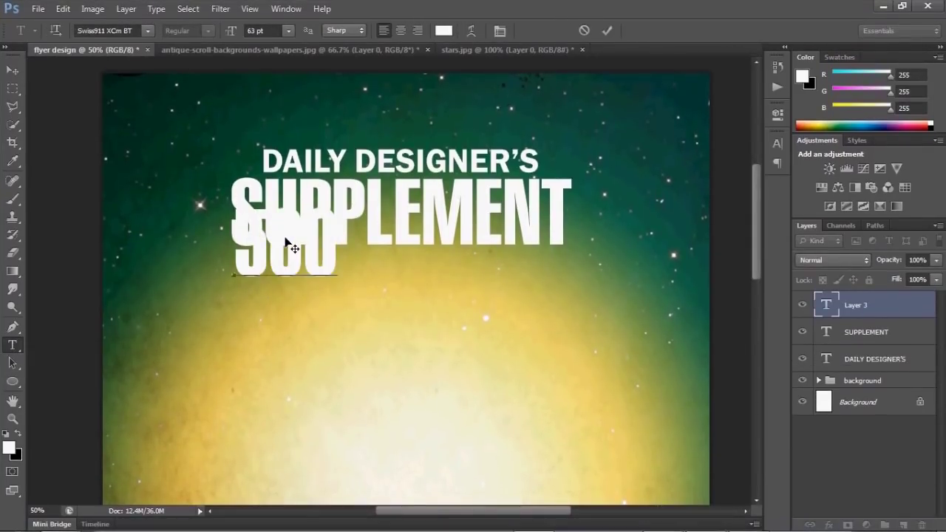
pyautogui.write('MG')
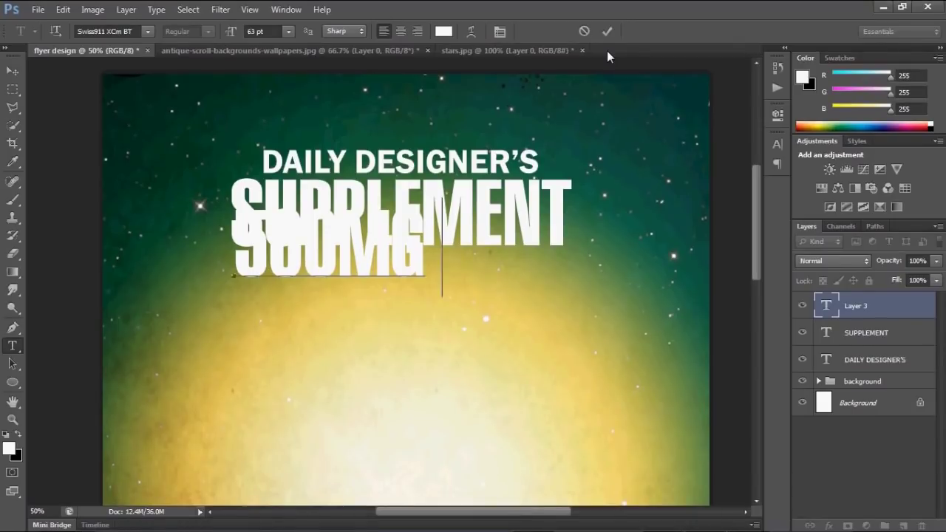
pyautogui.write(' CAPSUL')
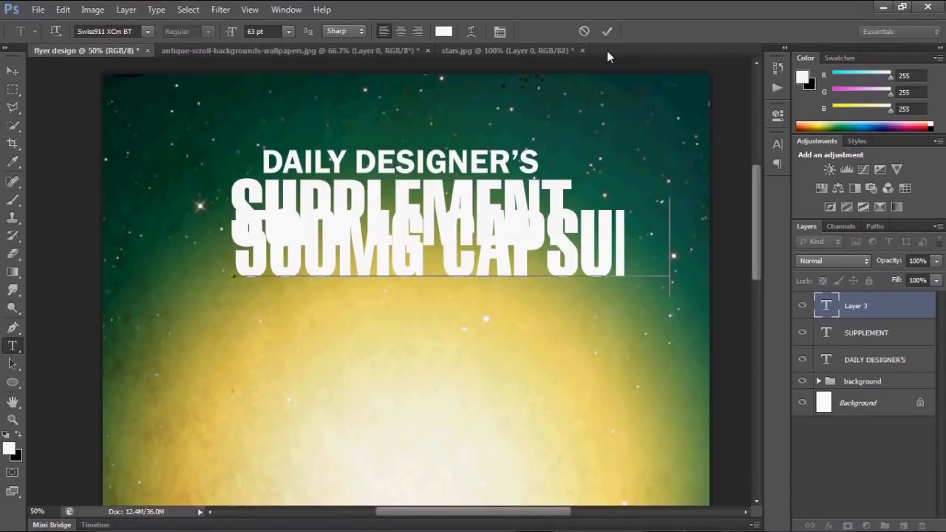
pyautogui.write('E')
pyautogui.hotkey('ctrl', 'a')
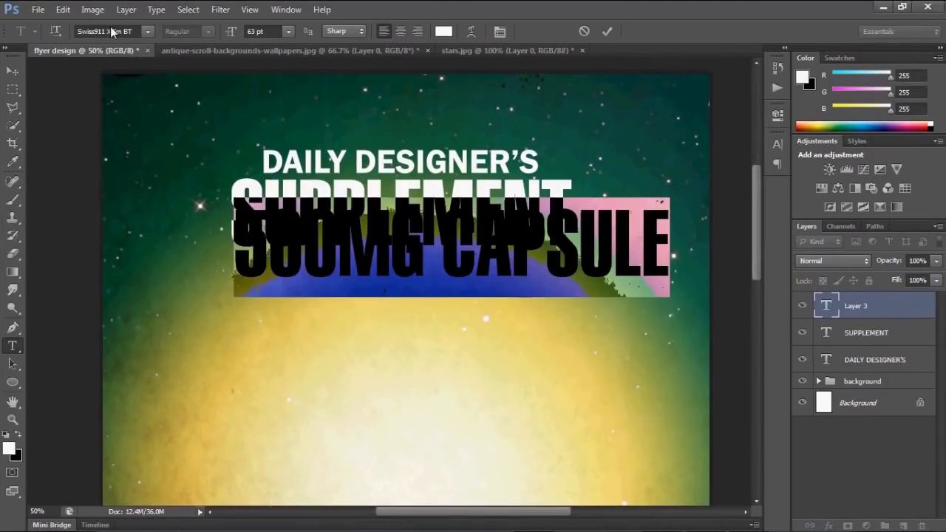
pyautogui.click(120, 34)
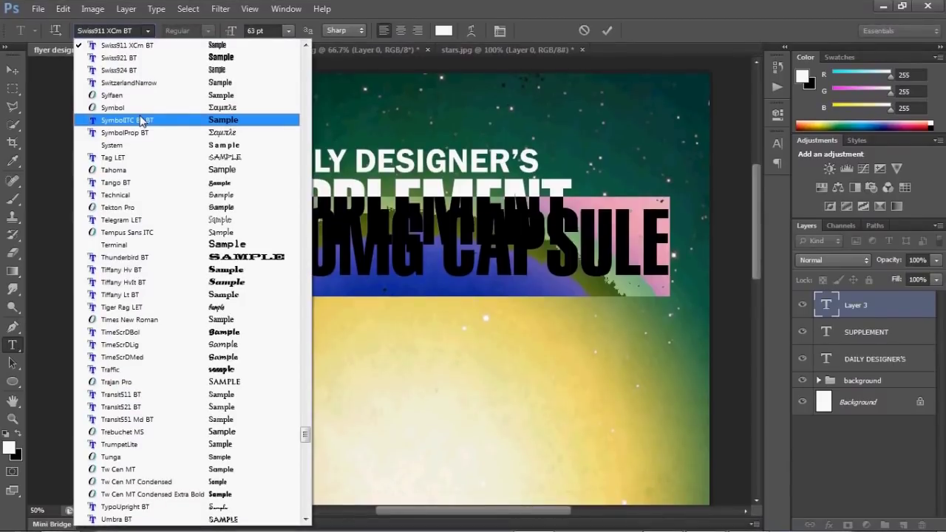
pyautogui.press('Escape')
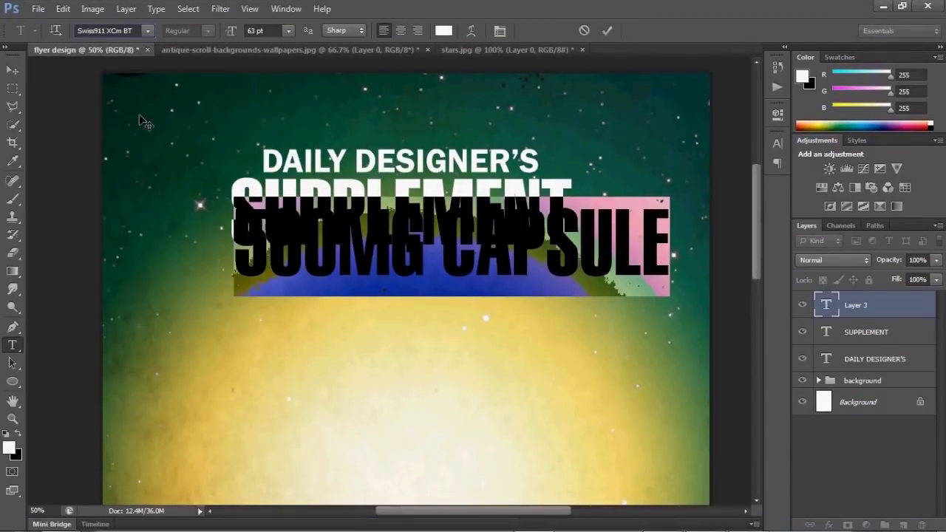
pyautogui.click(107, 30)
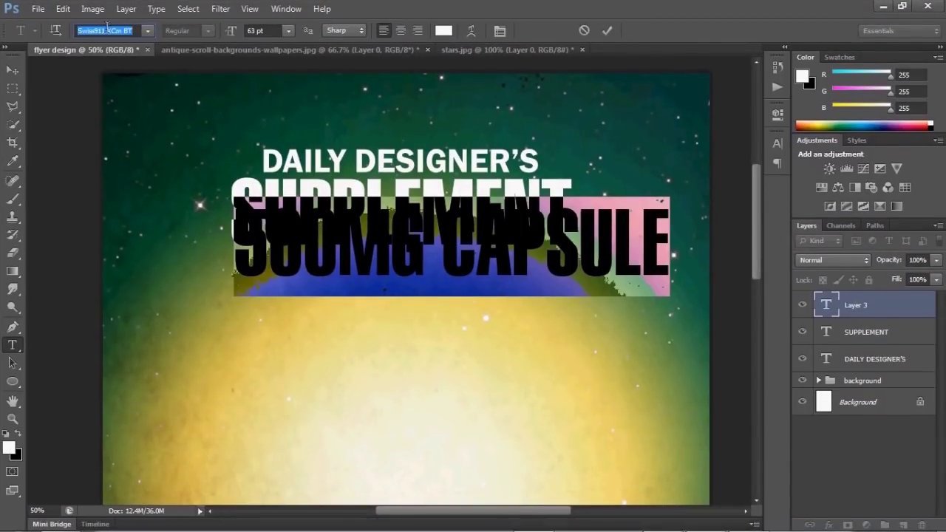
pyautogui.write('a')
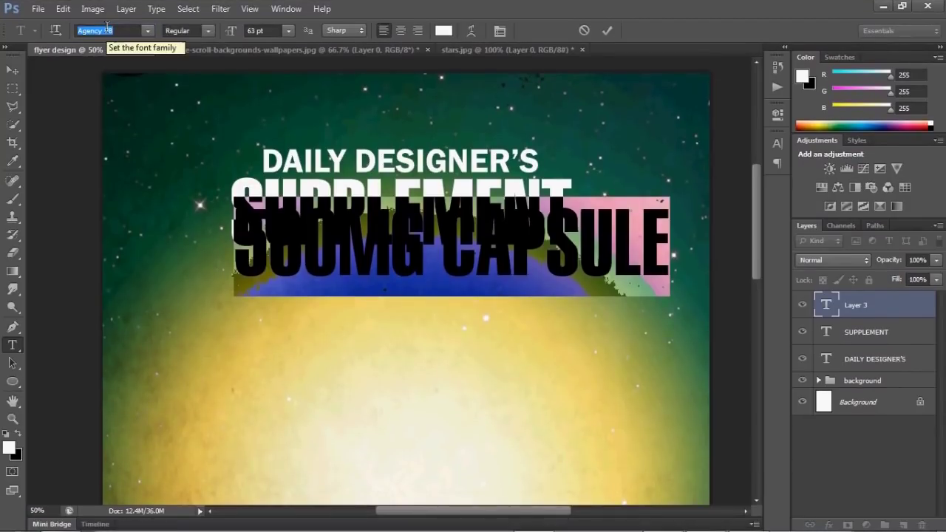
pyautogui.press('Return')
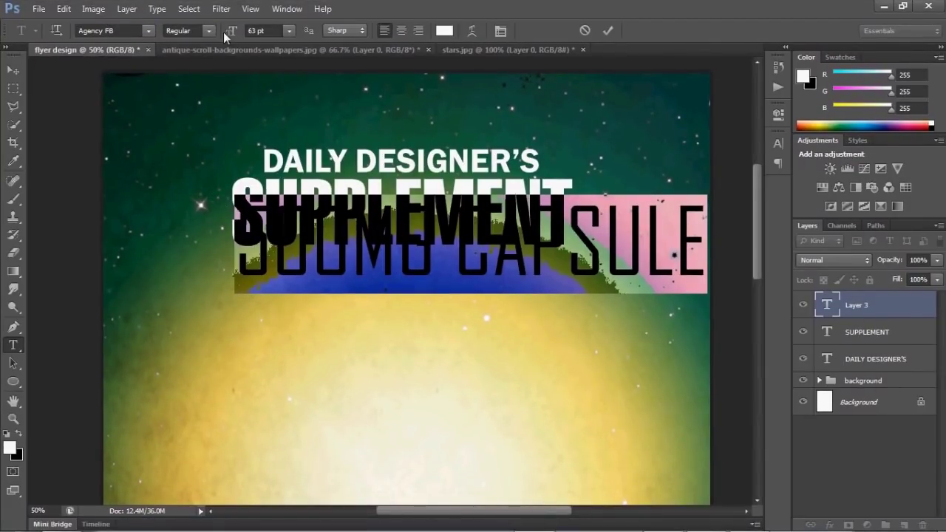
# - Make the subtitle Bold at about 31 pt and place it beneath SUPPLEMENT
pyautogui.moveTo(230, 34); pyautogui.dragTo(205, 29)
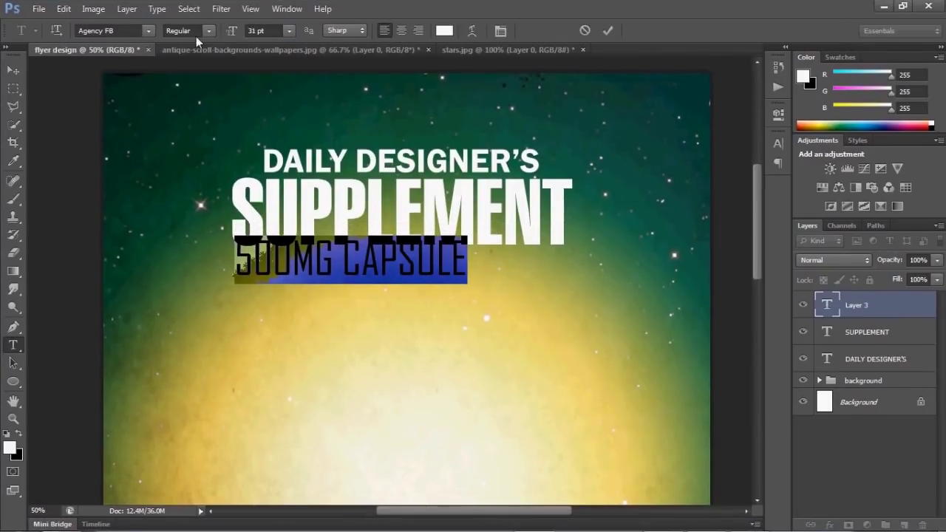
pyautogui.click(196, 33)
pyautogui.click(200, 54)
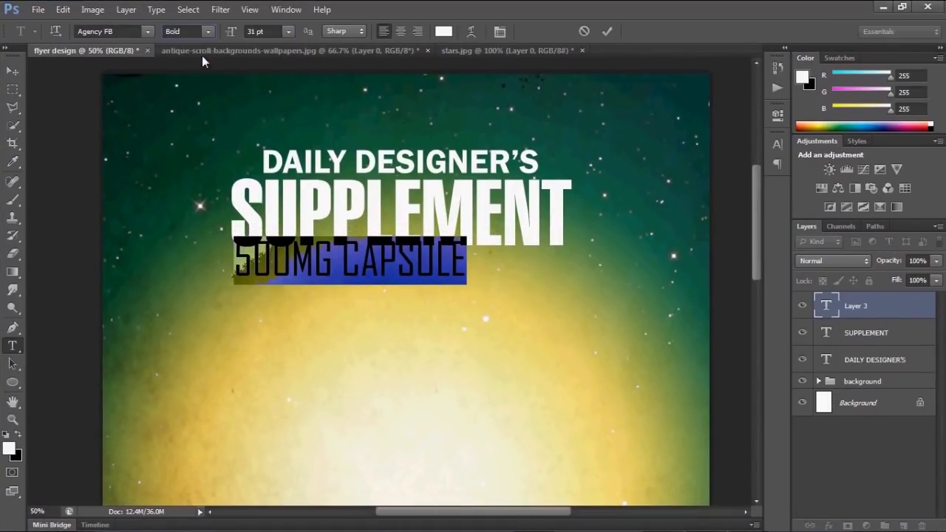
pyautogui.click(607, 30)
pyautogui.press('v')
pyautogui.moveTo(425, 289)
pyautogui.mouseDown()
pyautogui.moveTo(456, 311)
pyautogui.moveTo(470, 304)
pyautogui.mouseUp()
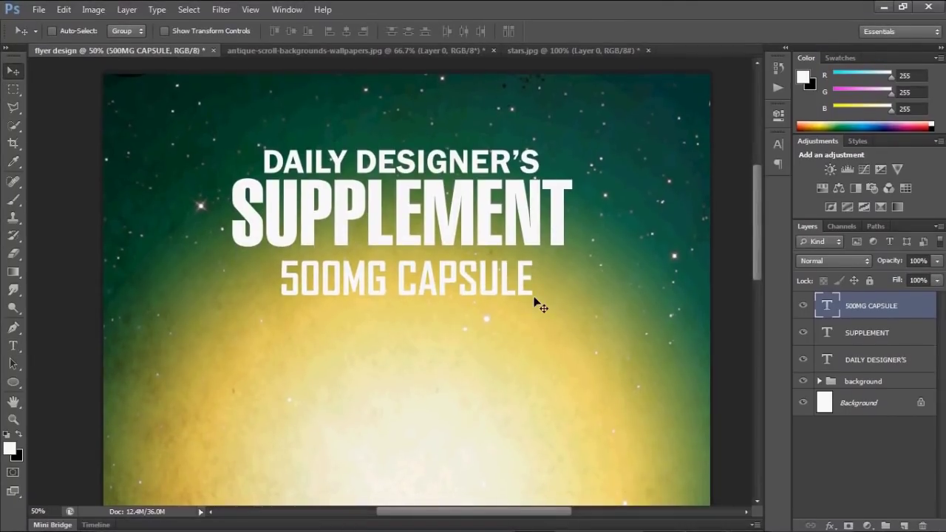
# - Move the block of three title lines higher on the flyer
pyautogui.keyDown('shift'); pyautogui.click(828, 360); pyautogui.keyUp('shift')
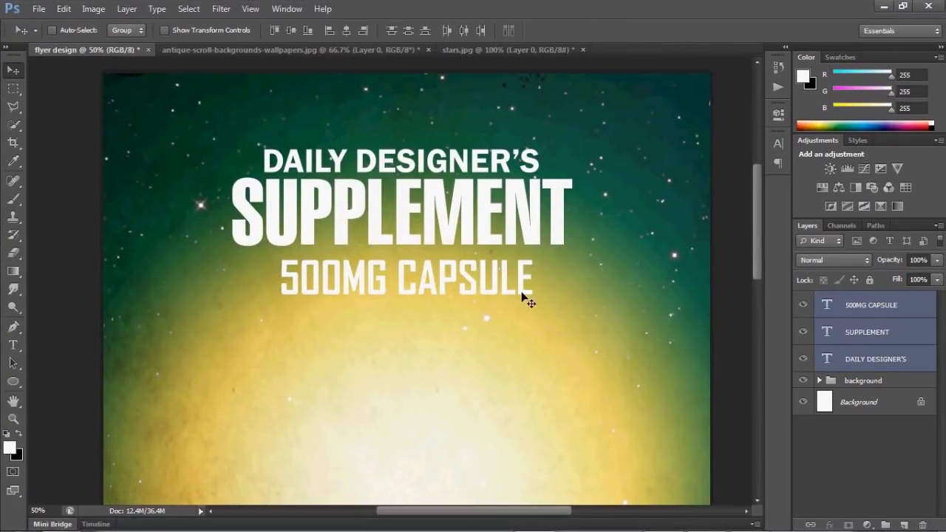
pyautogui.moveTo(460, 275); pyautogui.dragTo(464, 235)
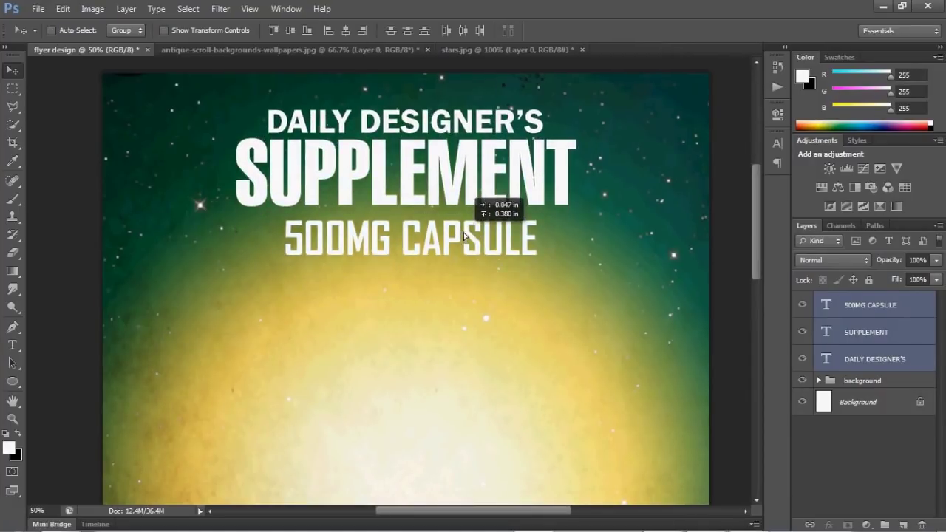
pyautogui.moveTo(454, 240); pyautogui.dragTo(445, 232)
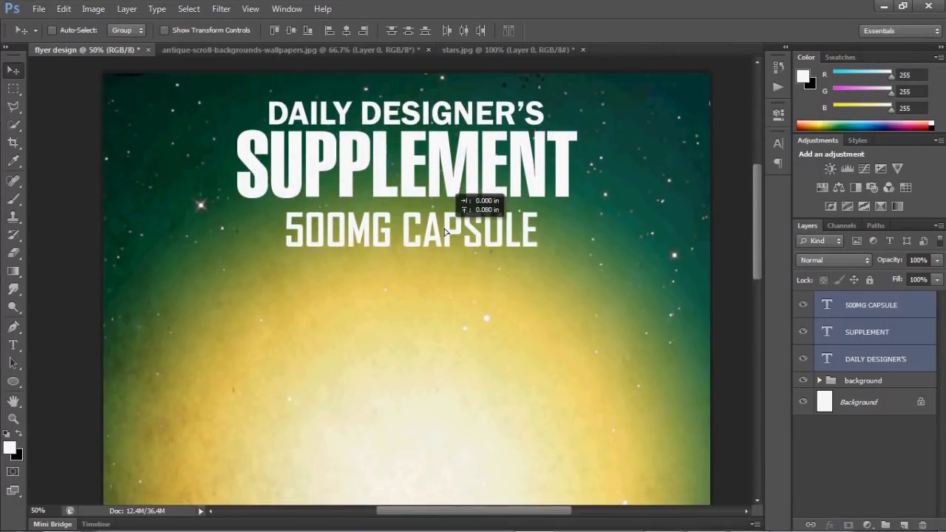
# - Select the 500MG CAPSULE layer and discard an empty new text box
pyautogui.click(856, 436)
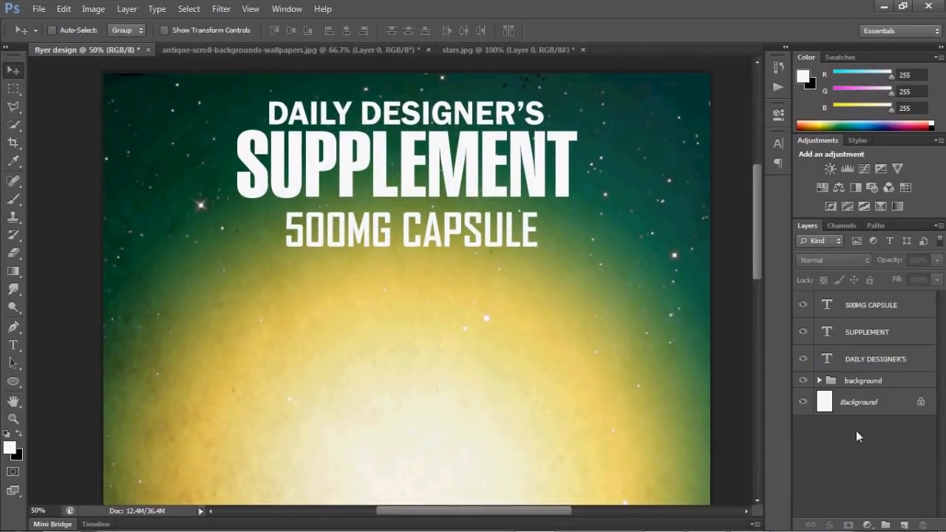
pyautogui.click(872, 314)
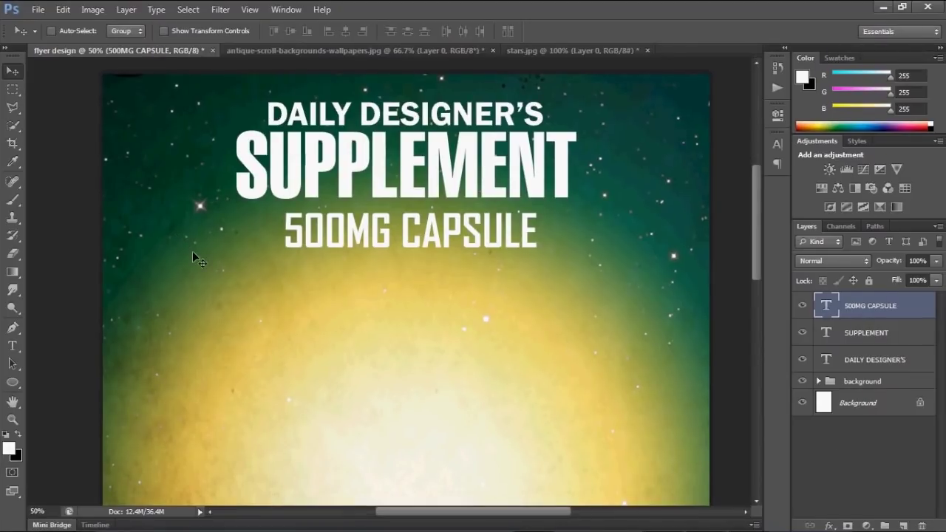
pyautogui.press('t')
pyautogui.click(280, 289)
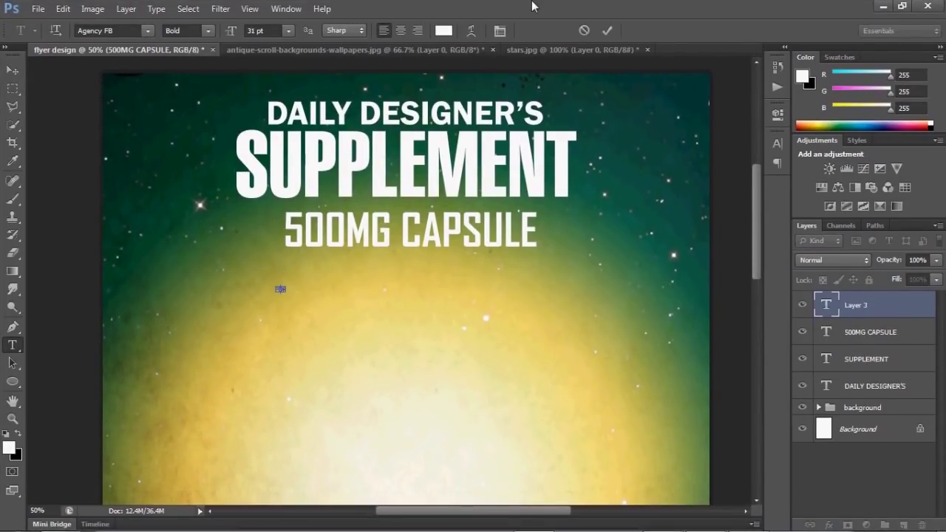
pyautogui.click(608, 34)
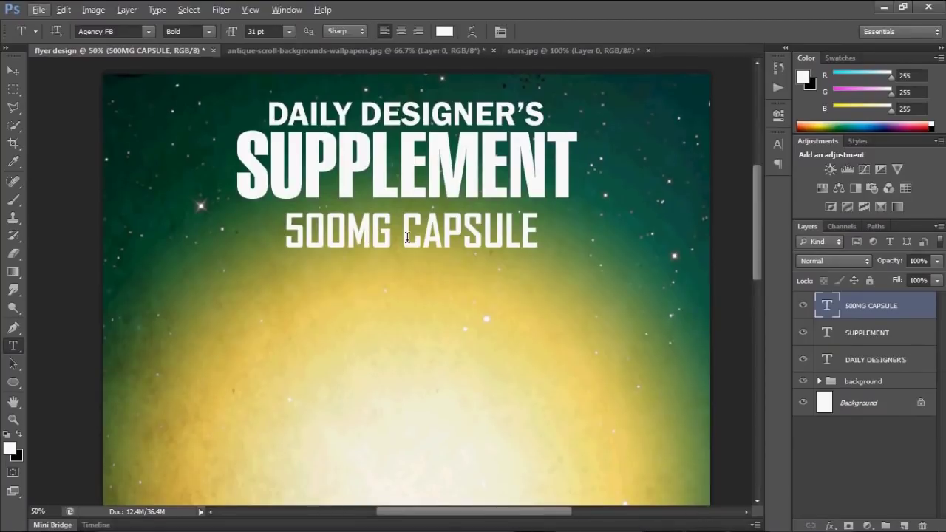
pyautogui.click(13, 71)
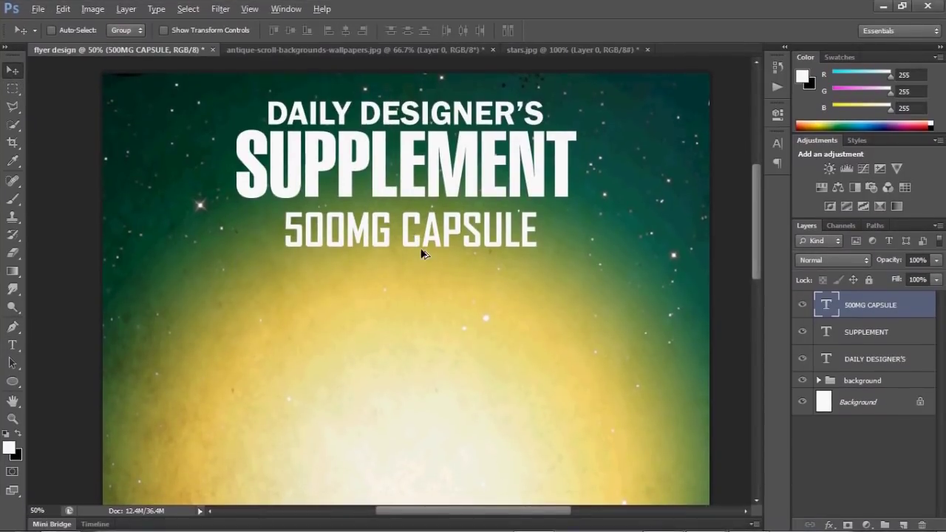
# - Duplicate the 500MG CAPSULE line below and retype it as '100% NATURAL HERBAL FORMULA'
pyautogui.moveTo(422, 254); pyautogui.dragTo(414, 293)
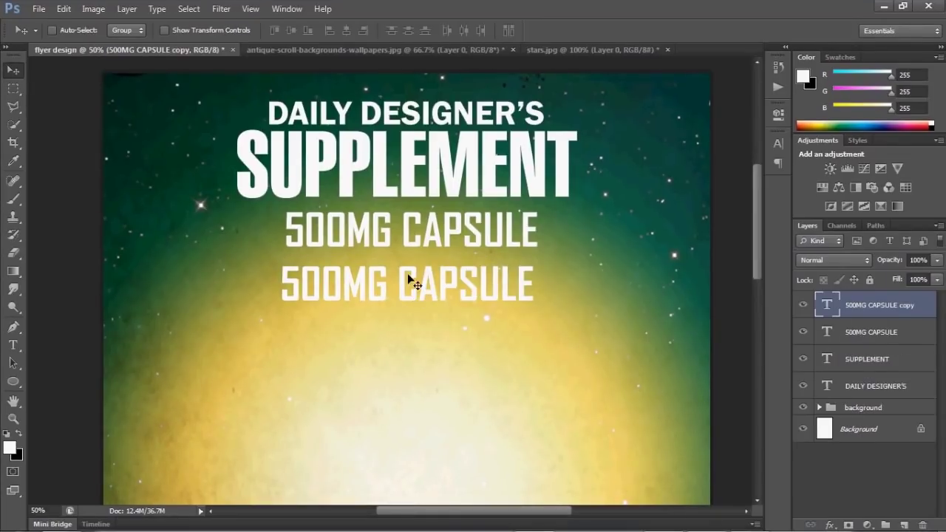
pyautogui.press('t')
pyautogui.tripleClick(432, 291)
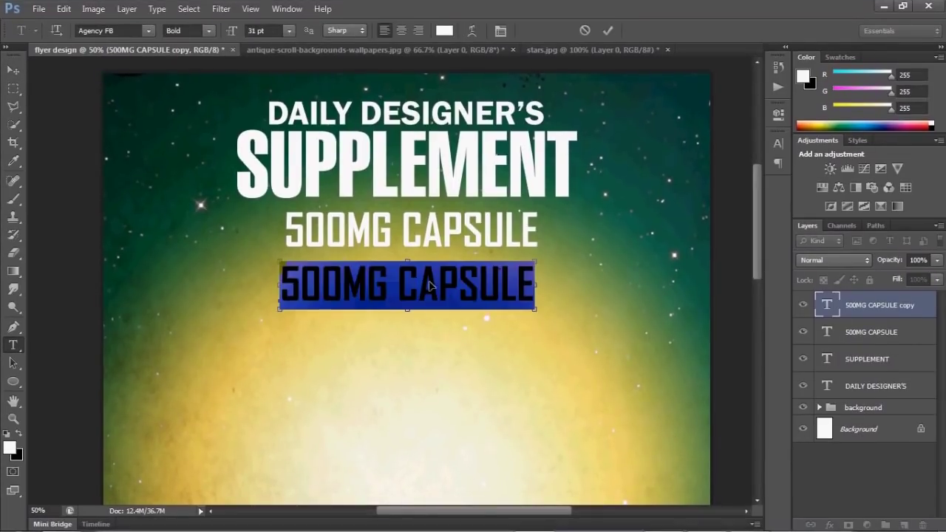
pyautogui.write('100')
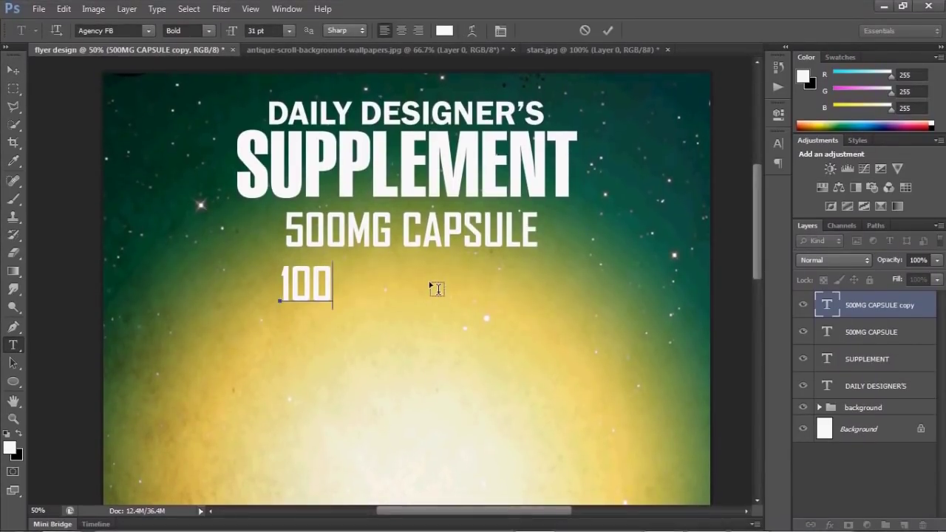
pyautogui.write('% ')
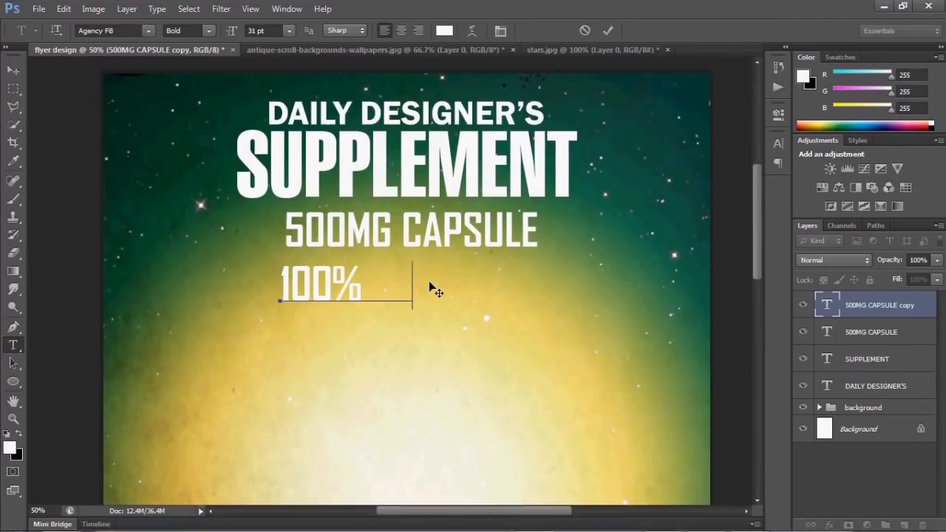
pyautogui.write('NATURAL H')
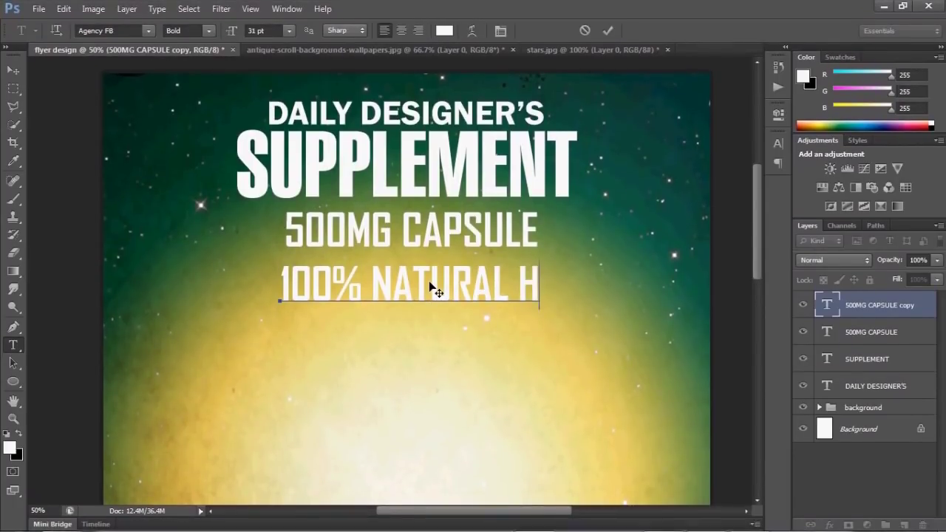
pyautogui.write('ERBAL CA')
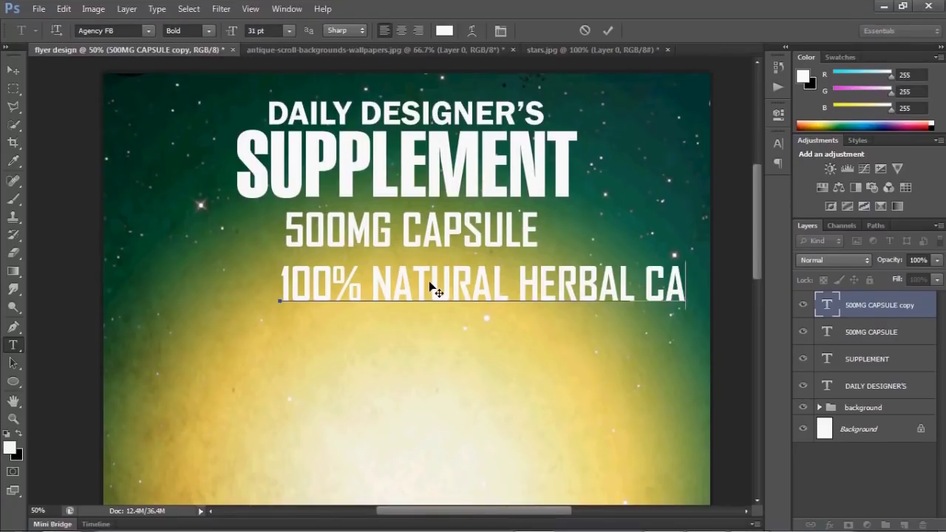
pyautogui.write('P')
pyautogui.press('BackSpace')
pyautogui.press('BackSpace')
pyautogui.press('BackSpace')
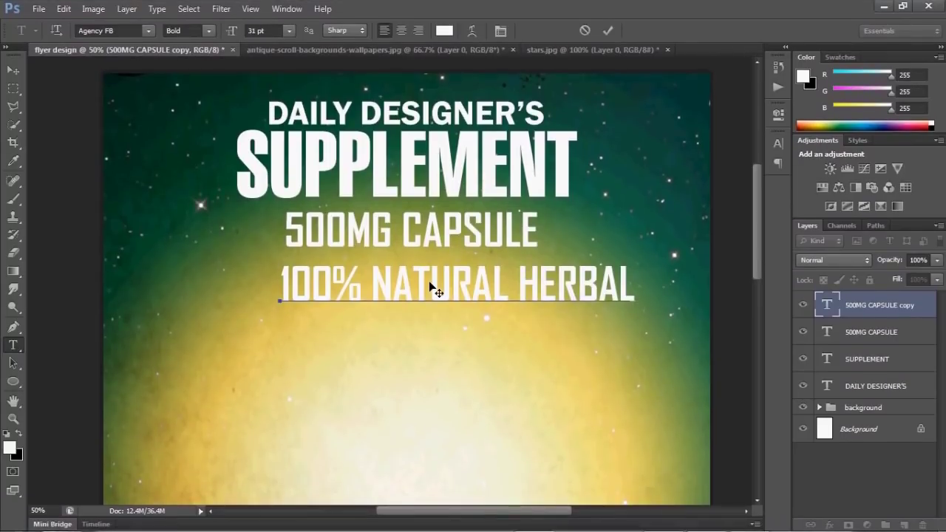
pyautogui.write(' FORM')
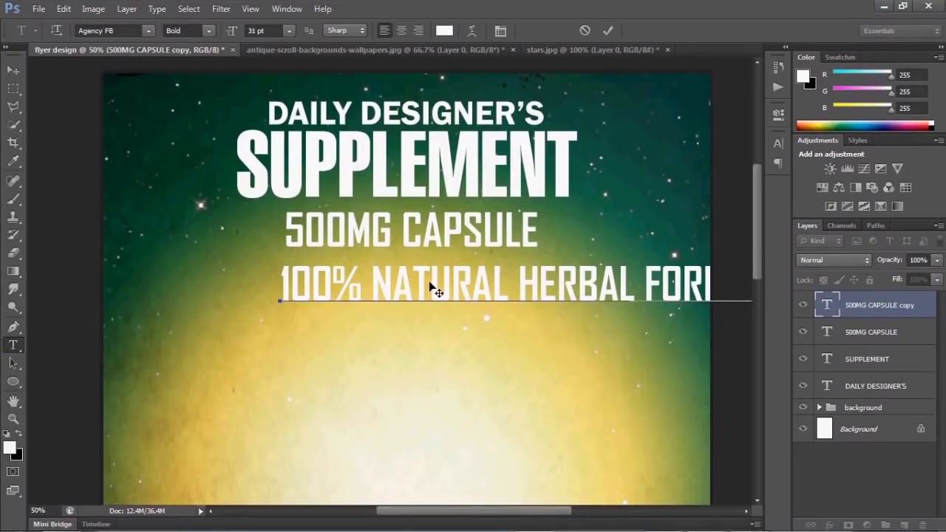
# - Set the new line to Franklin Gothic at 17 pt and centre it under 500MG CAPSULE
pyautogui.hotkey('ctrl', 'a')
pyautogui.click(123, 32)
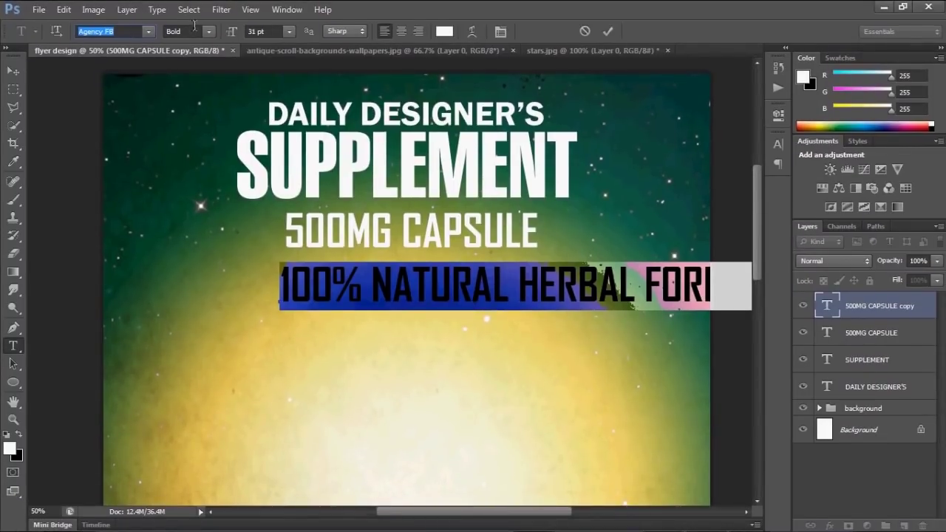
pyautogui.write('Franklin Gothic ...')
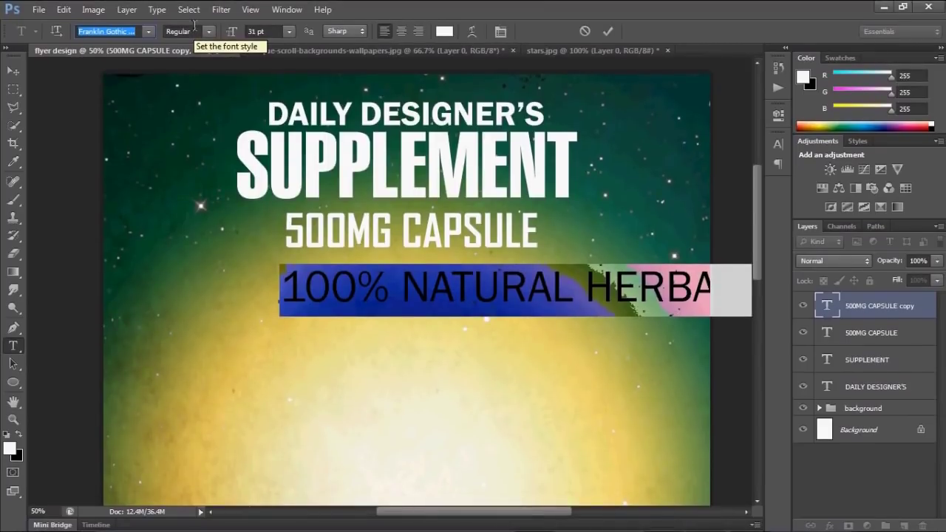
pyautogui.press('Down')
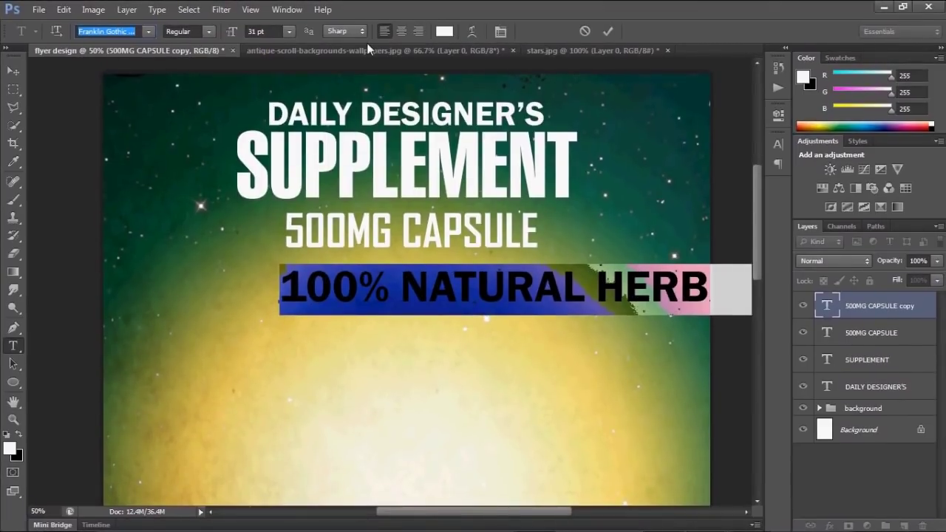
pyautogui.moveTo(225, 31); pyautogui.dragTo(216, 31)
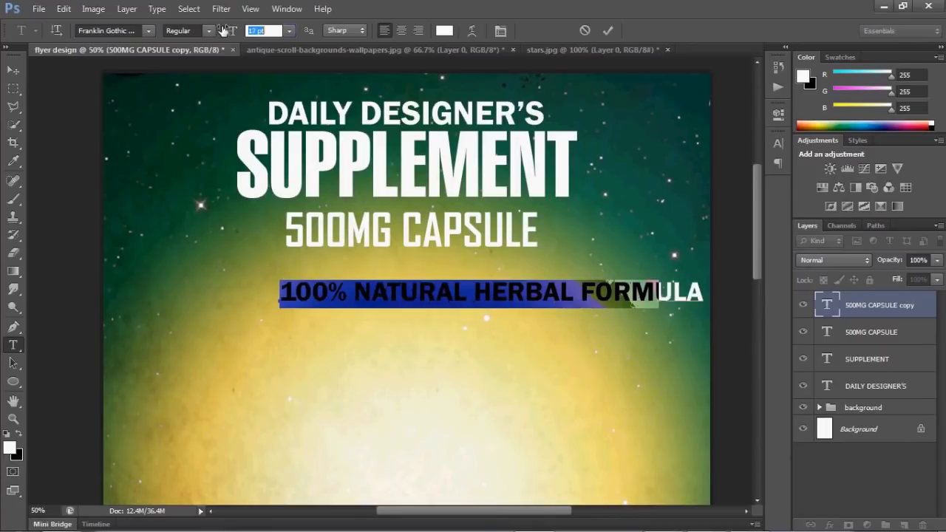
pyautogui.click(598, 31)
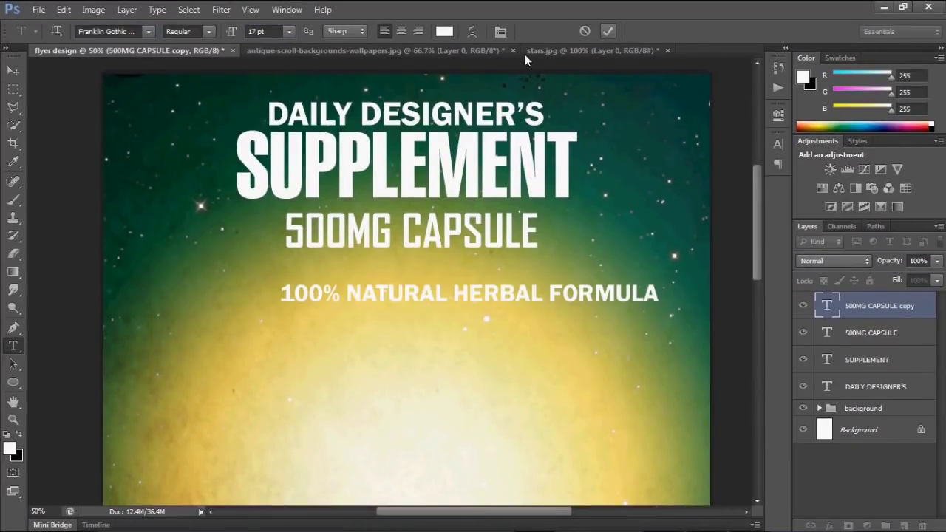
pyautogui.press('v')
pyautogui.moveTo(477, 313); pyautogui.dragTo(421, 286)
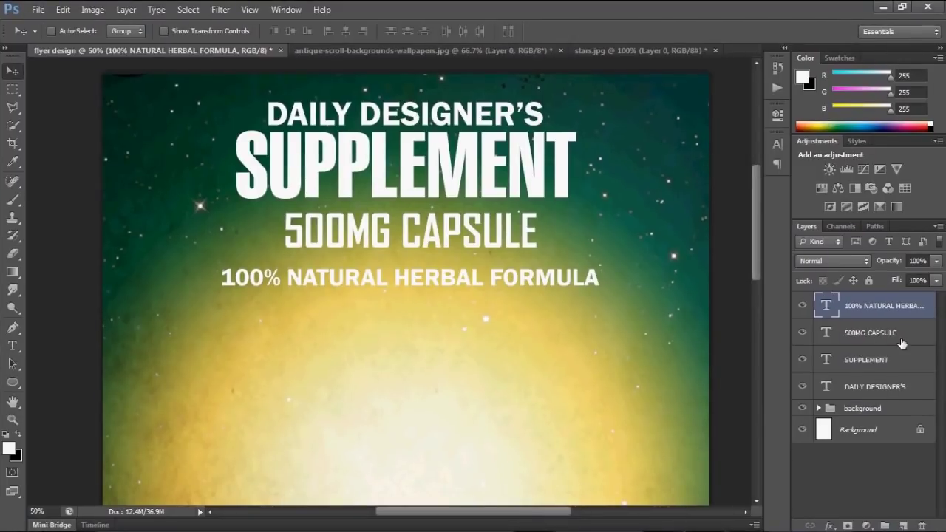
# - Give DAILY DESIGNER'S a 75% drop shadow at 12 px distance with a slightly softer size
pyautogui.click(873, 391)
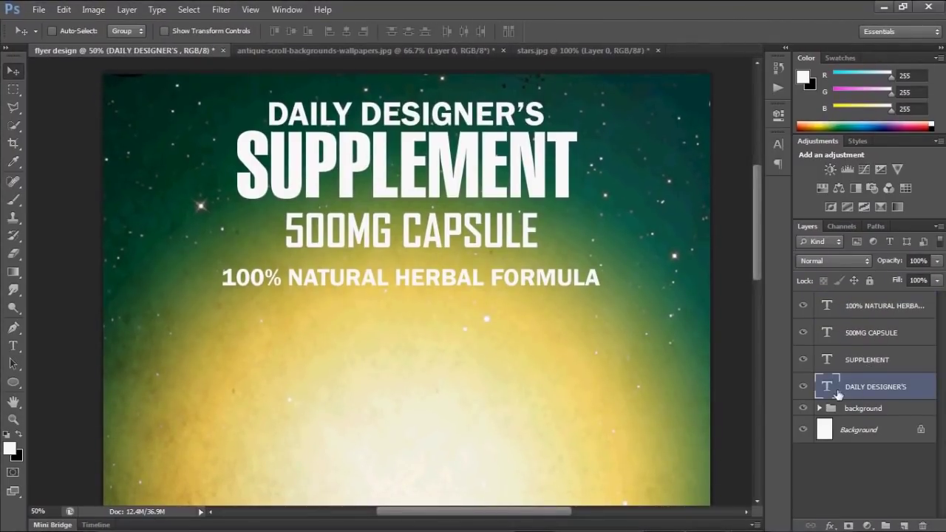
pyautogui.click(829, 526)
pyautogui.click(842, 509)
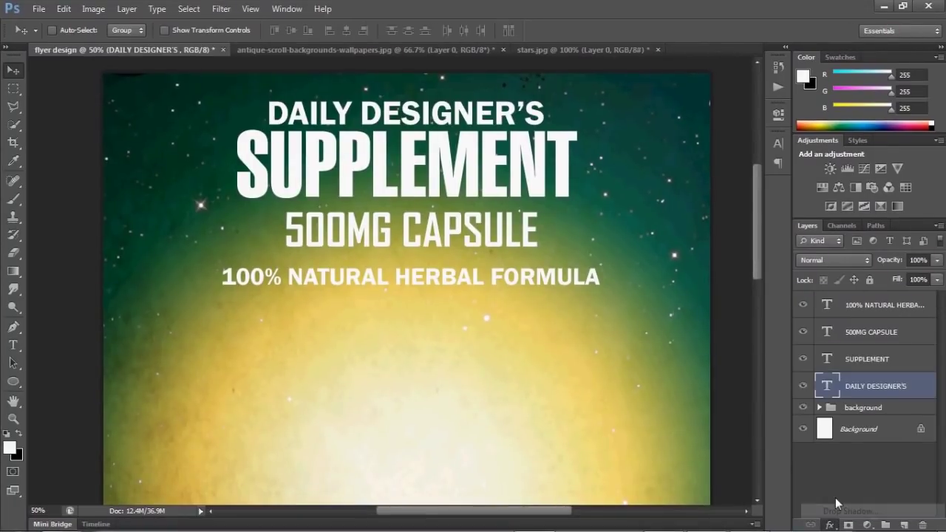
pyautogui.moveTo(550, 141); pyautogui.dragTo(747, 70)
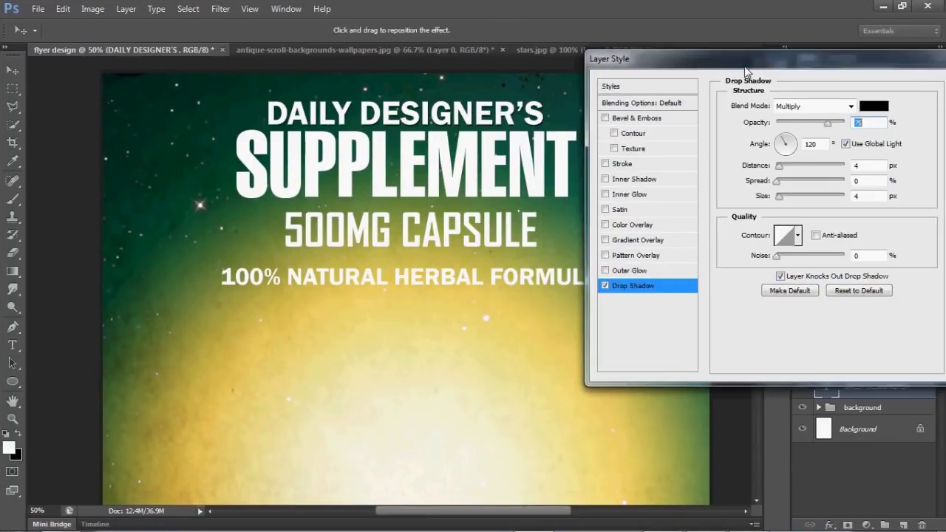
pyautogui.click(782, 196)
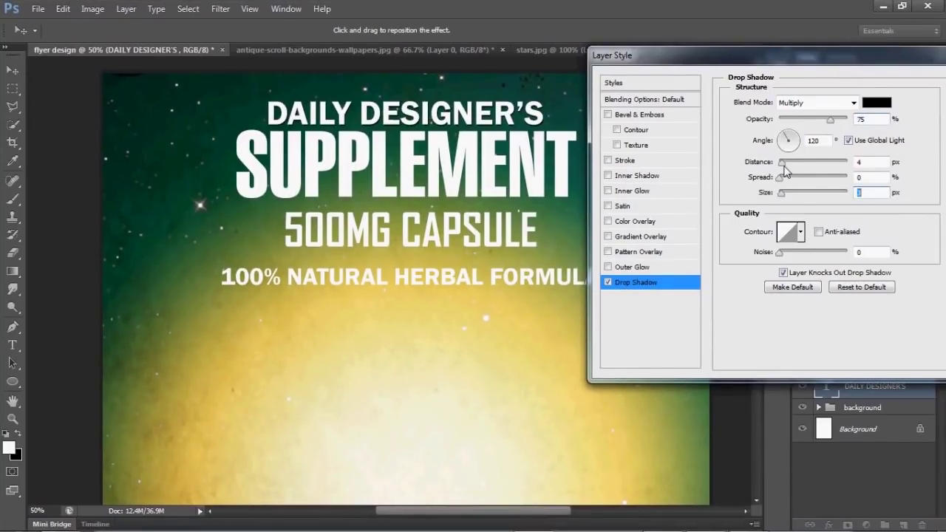
pyautogui.click(784, 164)
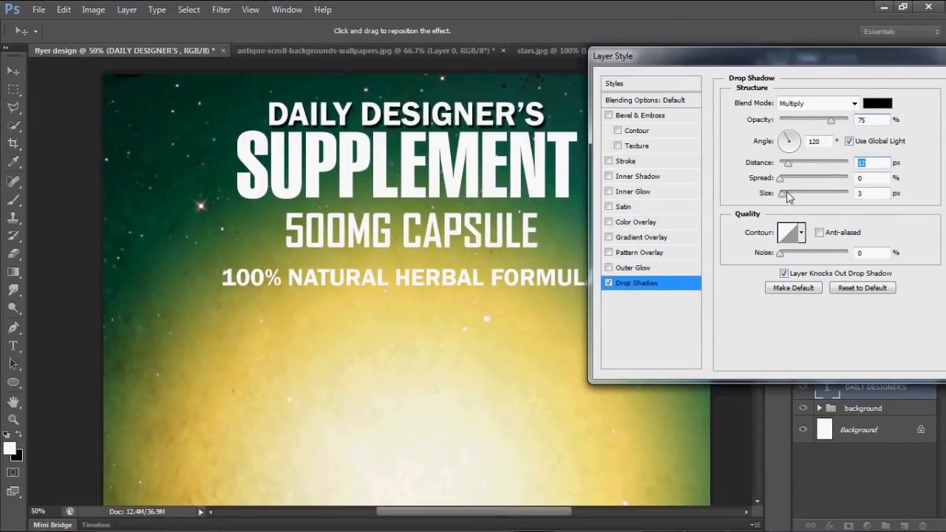
pyautogui.click(782, 194)
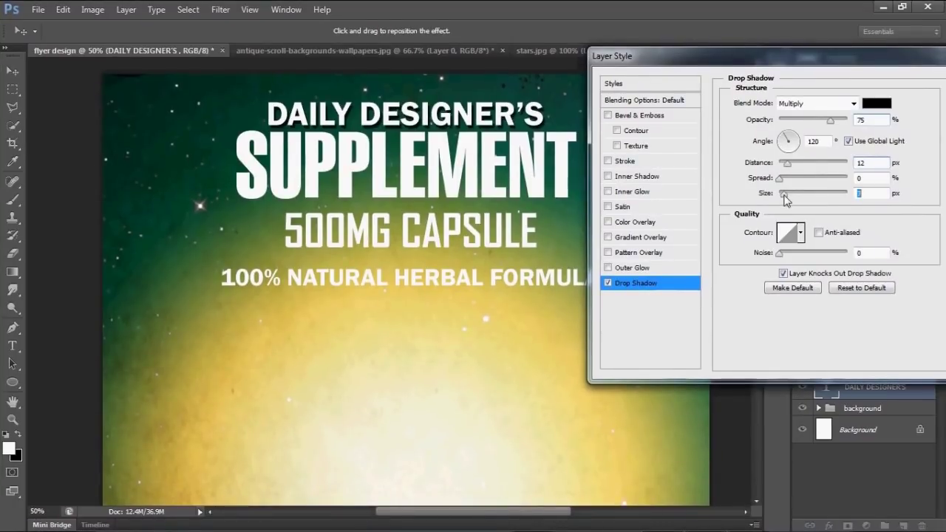
pyautogui.moveTo(783, 194); pyautogui.dragTo(786, 194)
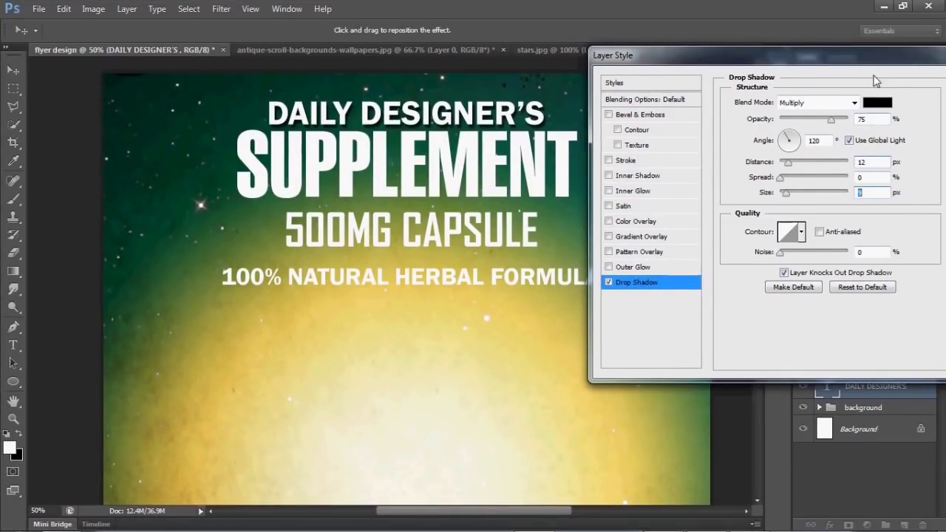
pyautogui.moveTo(880, 55); pyautogui.dragTo(811, 76)
pyautogui.click(917, 103)
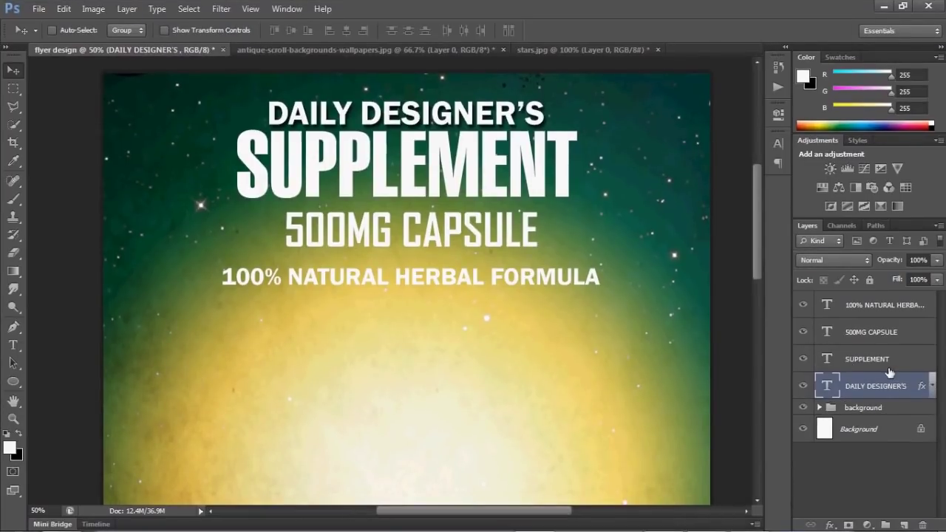
pyautogui.click(889, 365)
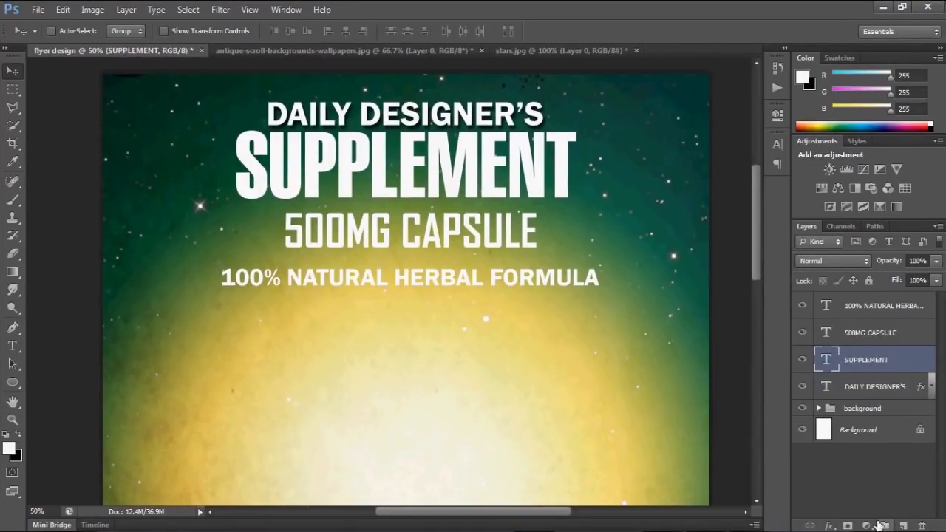
pyautogui.click(831, 523)
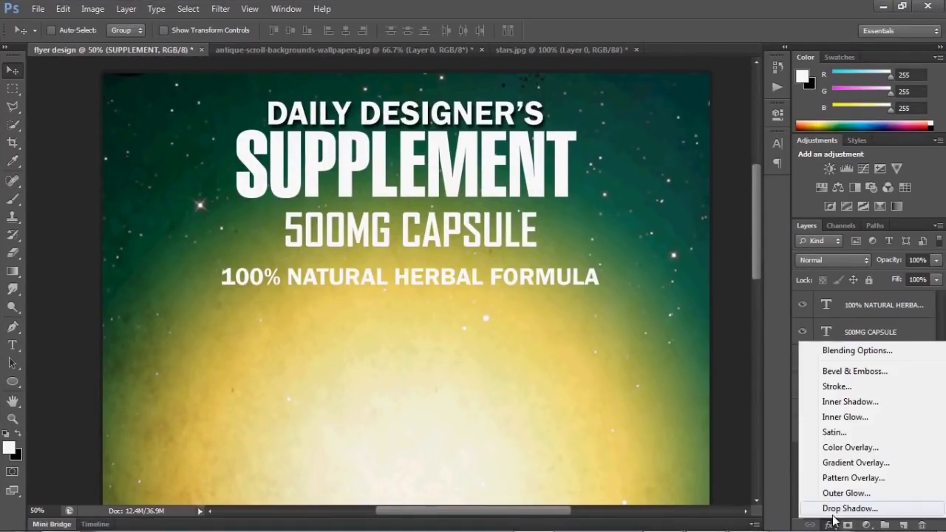
# - Add an Orange, Yellow, Orange gradient overlay to SUPPLEMENT, scaled to about 111%
pyautogui.click(843, 463)
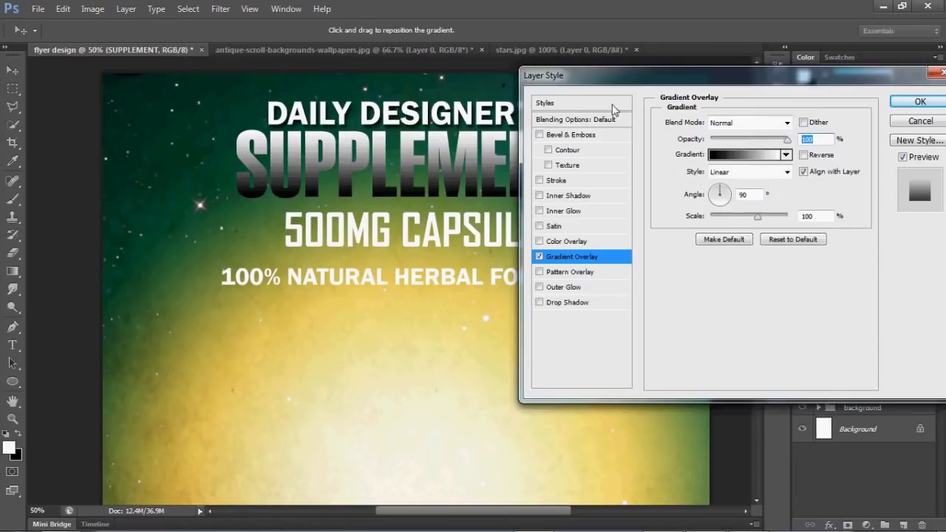
pyautogui.moveTo(635, 76); pyautogui.dragTo(708, 67)
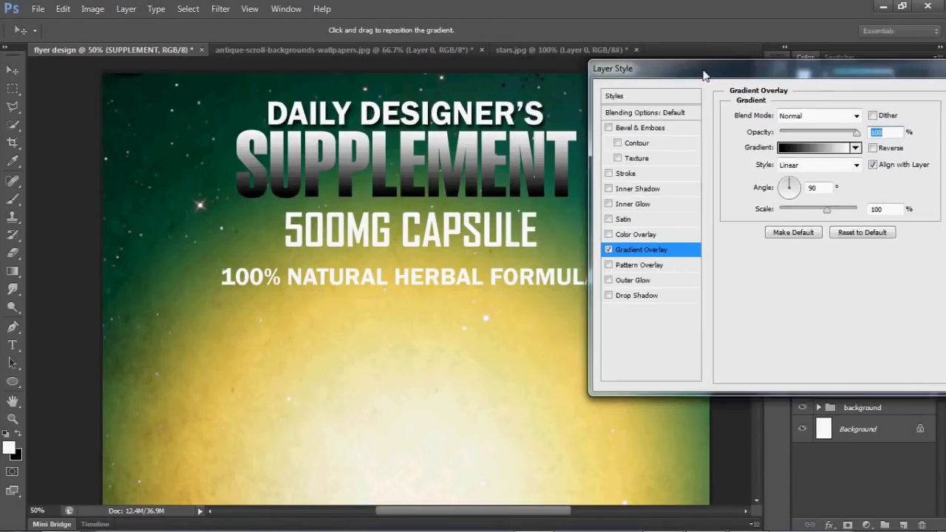
pyautogui.click(841, 152)
pyautogui.click(780, 104)
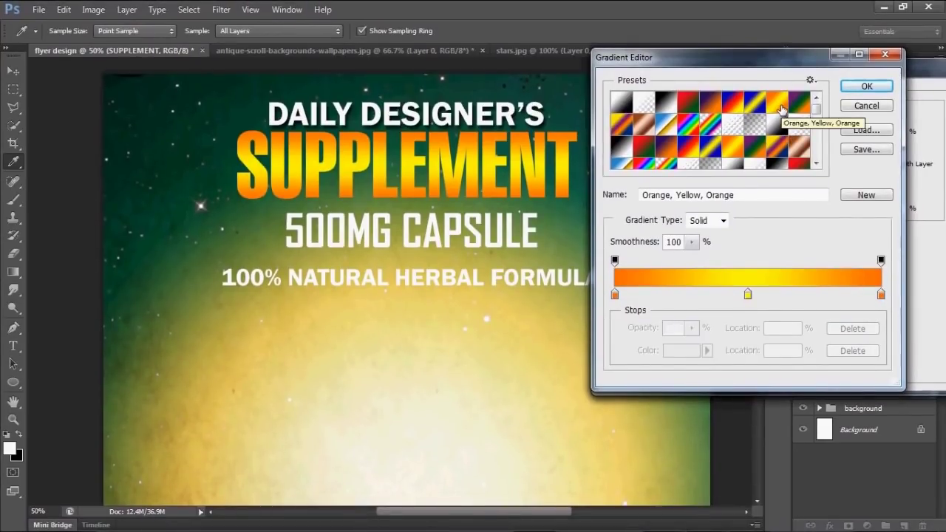
pyautogui.click(867, 86)
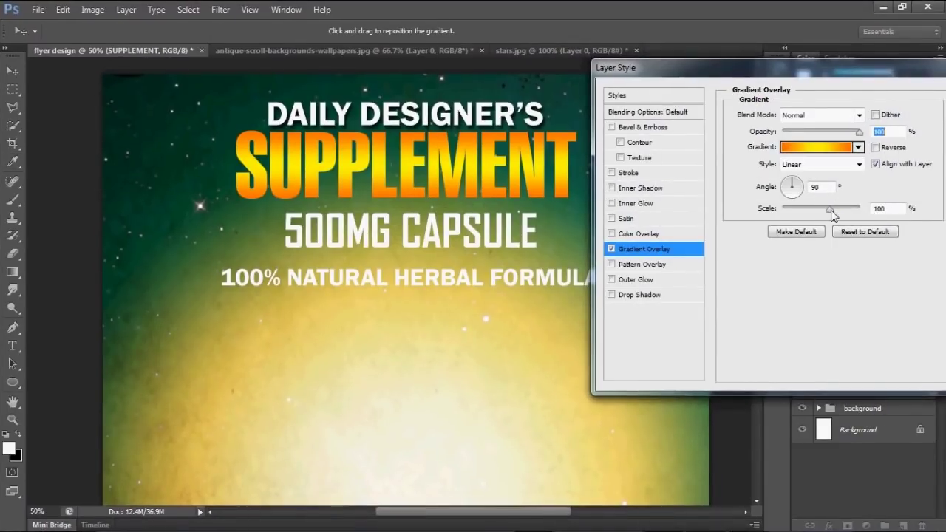
pyautogui.moveTo(834, 206); pyautogui.dragTo(838, 209)
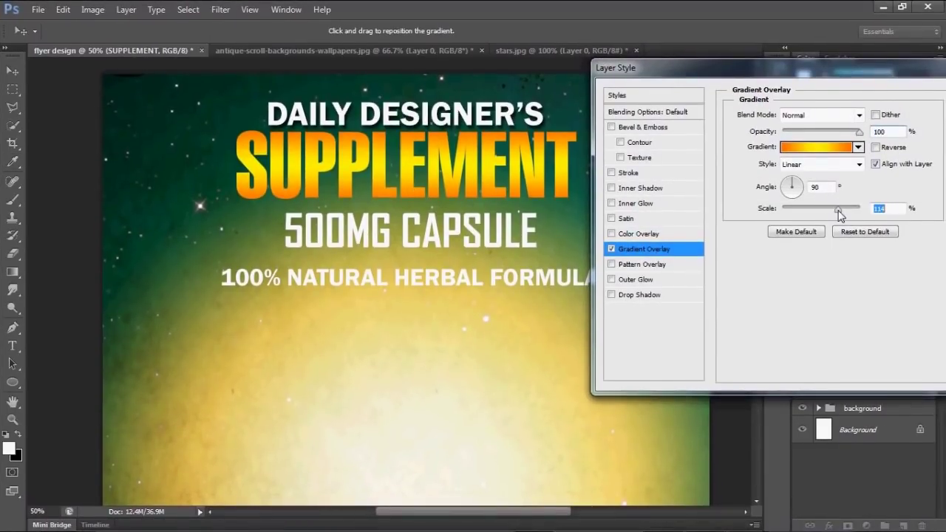
# - Enable a drop shadow with 16 px size and 15 px distance, and apply
pyautogui.click(611, 295)
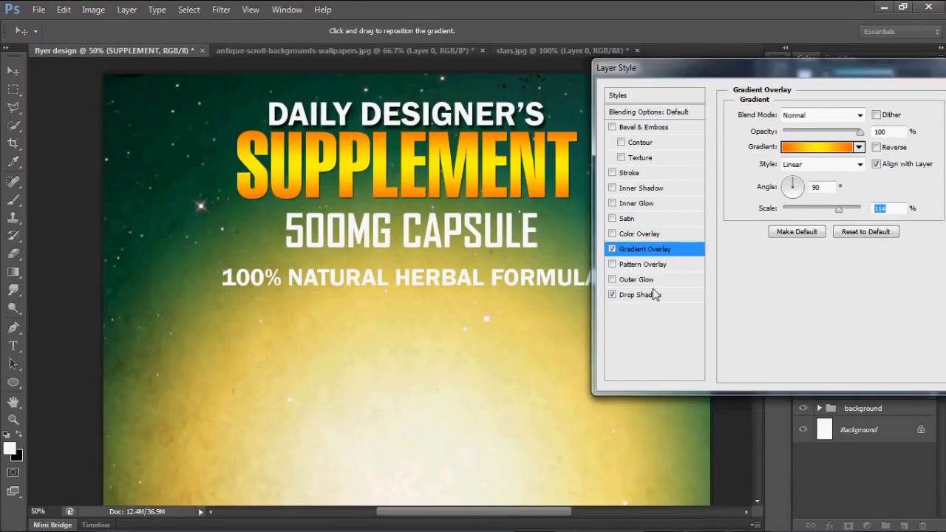
pyautogui.click(669, 294)
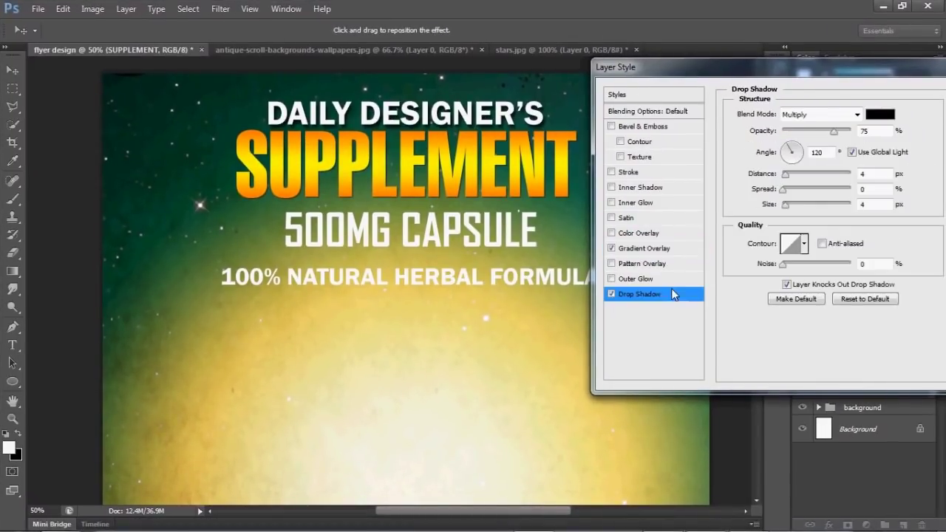
pyautogui.moveTo(785, 205); pyautogui.dragTo(791, 210)
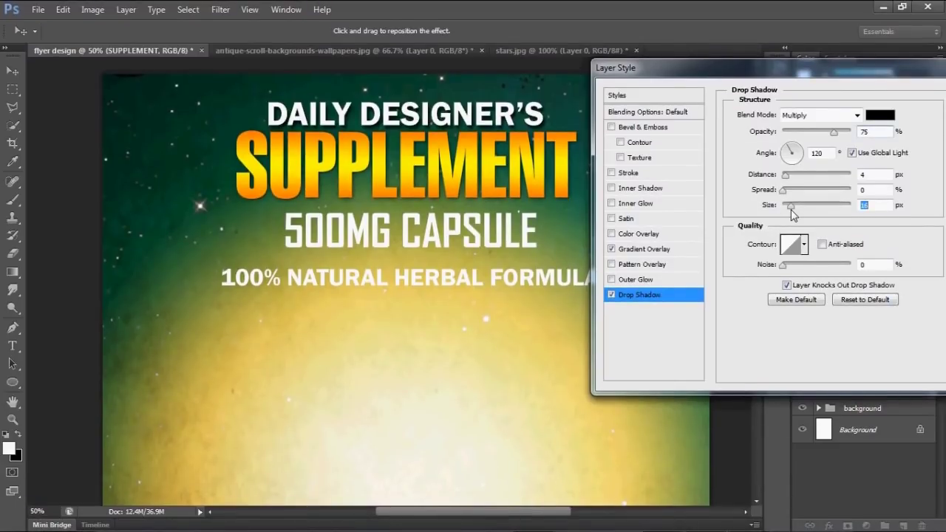
pyautogui.moveTo(785, 176); pyautogui.dragTo(793, 179)
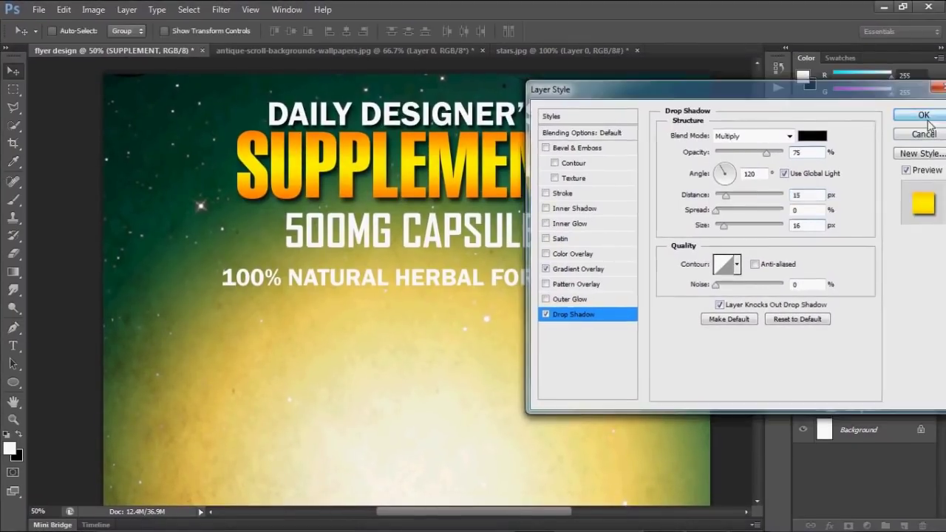
pyautogui.click(927, 119)
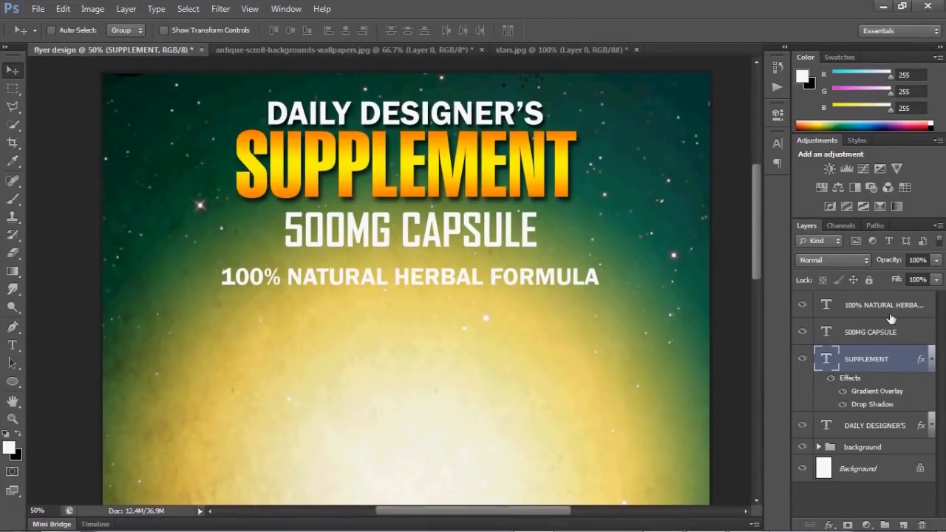
# - Add a drop shadow of size 10 px to the 500MG CAPSULE layer
pyautogui.click(857, 332)
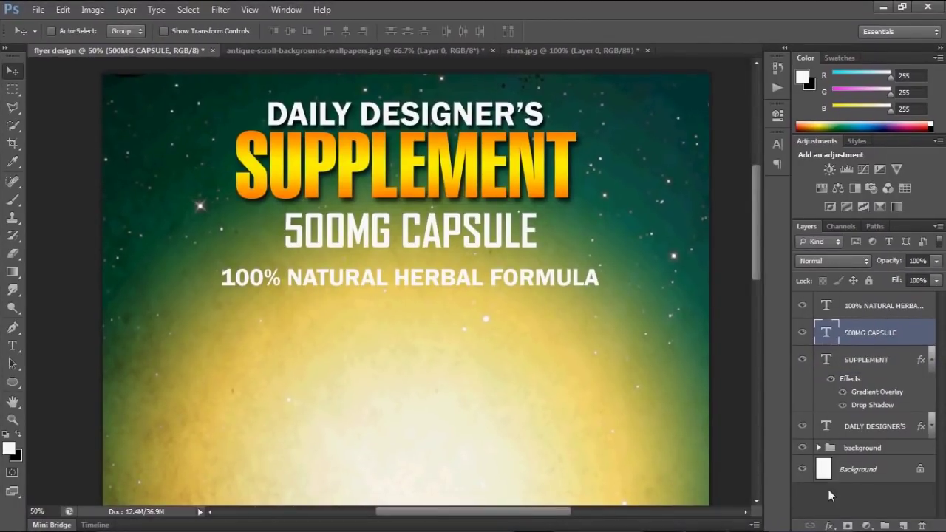
pyautogui.click(830, 525)
pyautogui.click(836, 509)
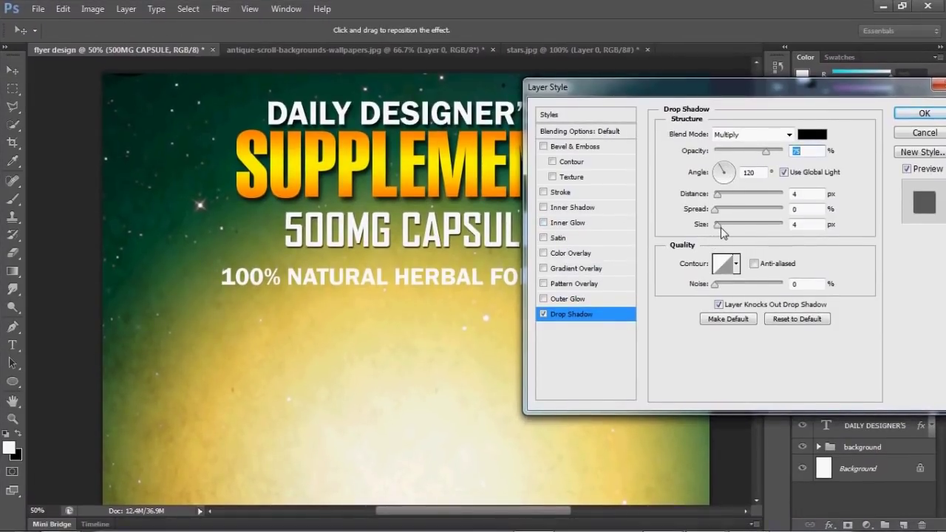
pyautogui.moveTo(717, 225); pyautogui.dragTo(722, 195)
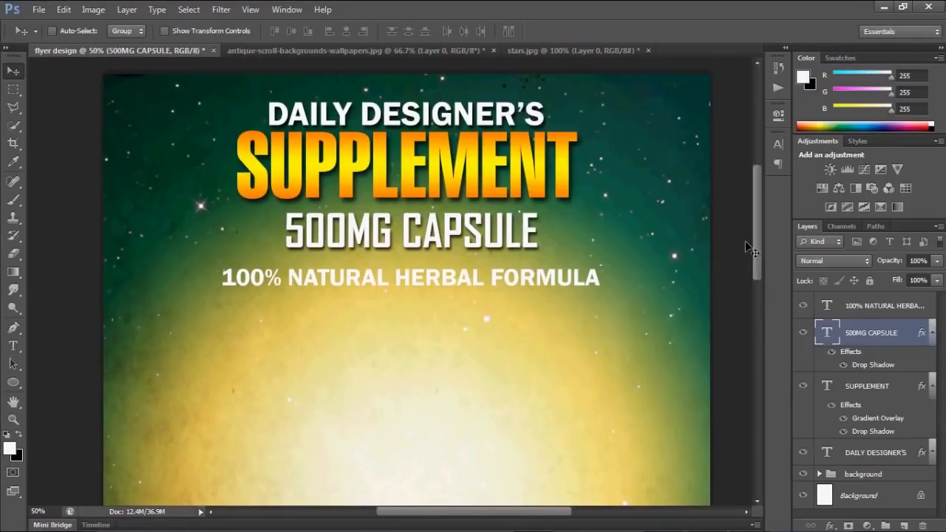
pyautogui.click(909, 115)
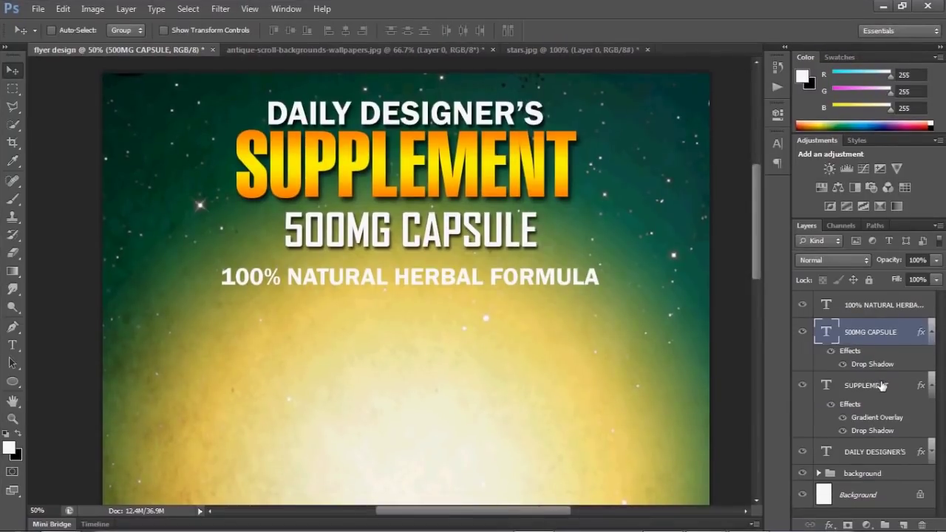
# - Collapse the effects lists and select the 100% NATURAL HERBAL FORMULA layer
pyautogui.click(932, 332)
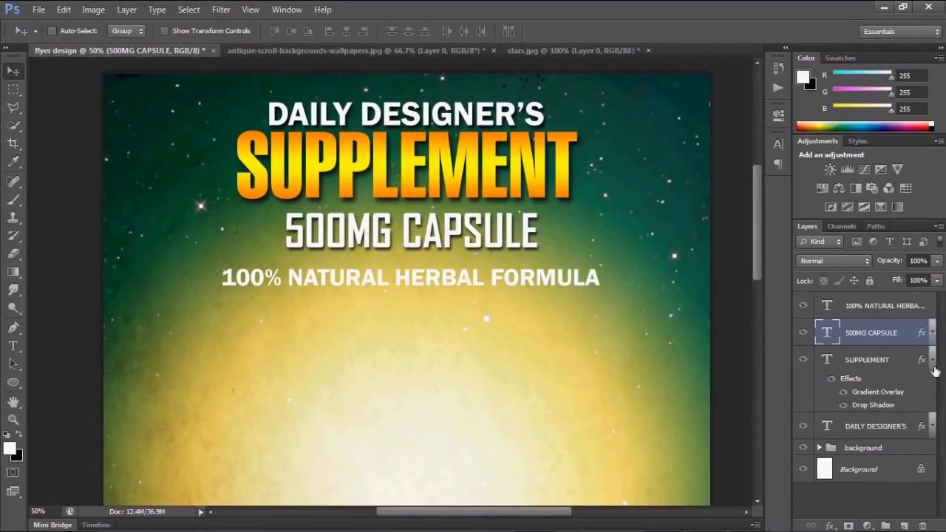
pyautogui.click(931, 358)
pyautogui.click(908, 311)
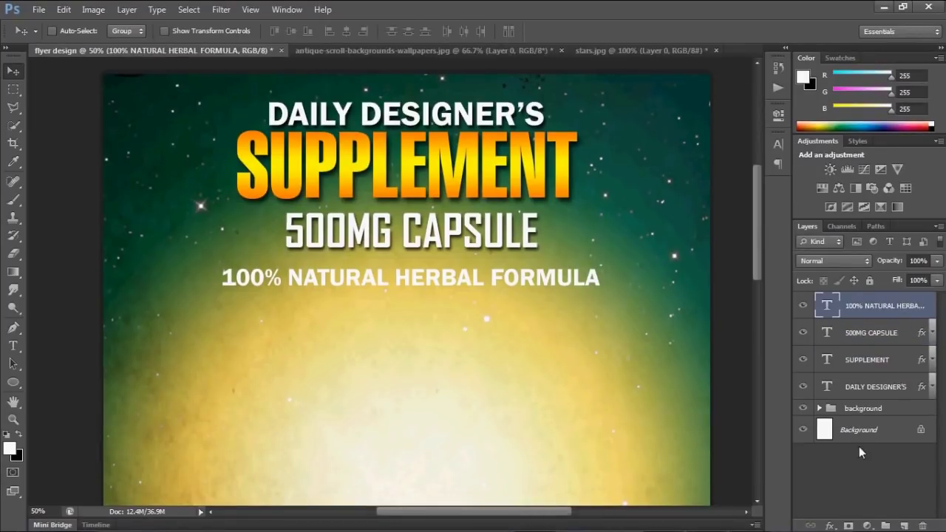
# - Apply a Drop Shadow with distance 9 and size 10 to the 100% NATURAL HERBAL FORMULA text layer
pyautogui.click(829, 520)
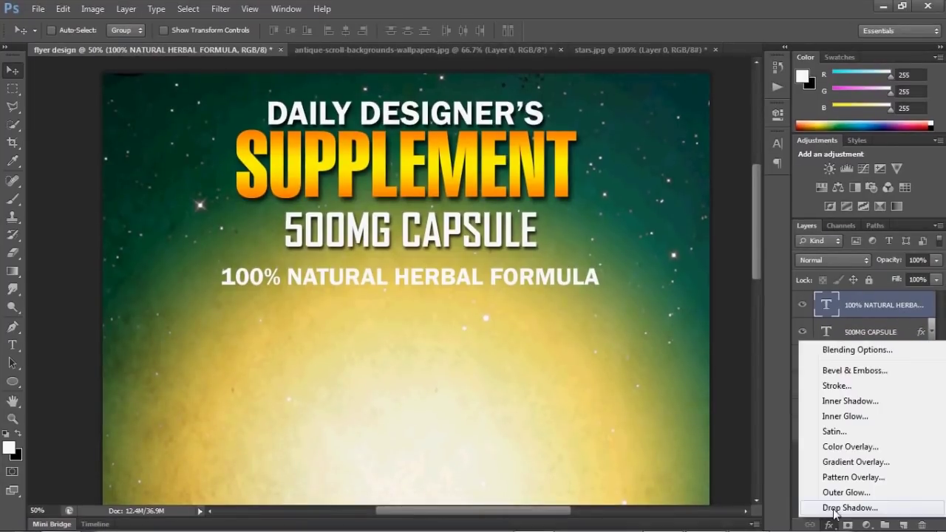
pyautogui.click(808, 463)
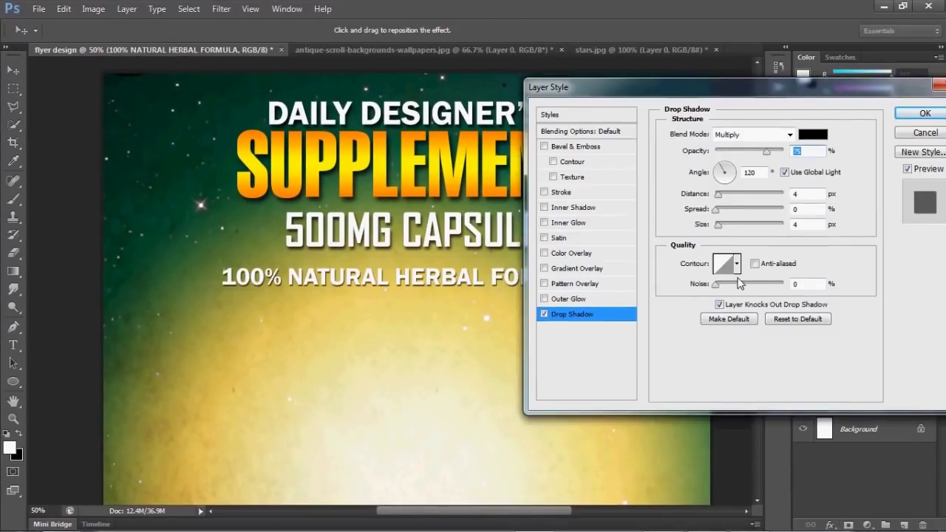
pyautogui.doubleClick(804, 194)
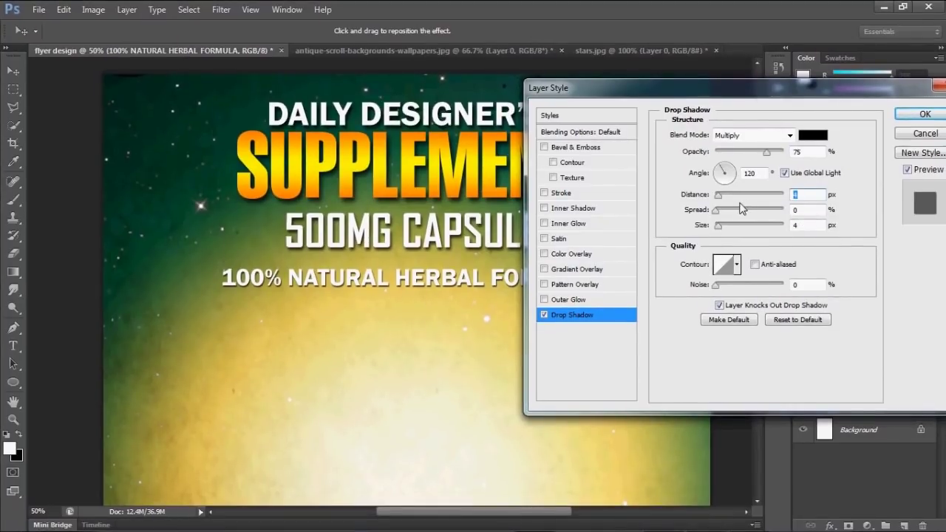
pyautogui.write('9')
pyautogui.click(805, 226)
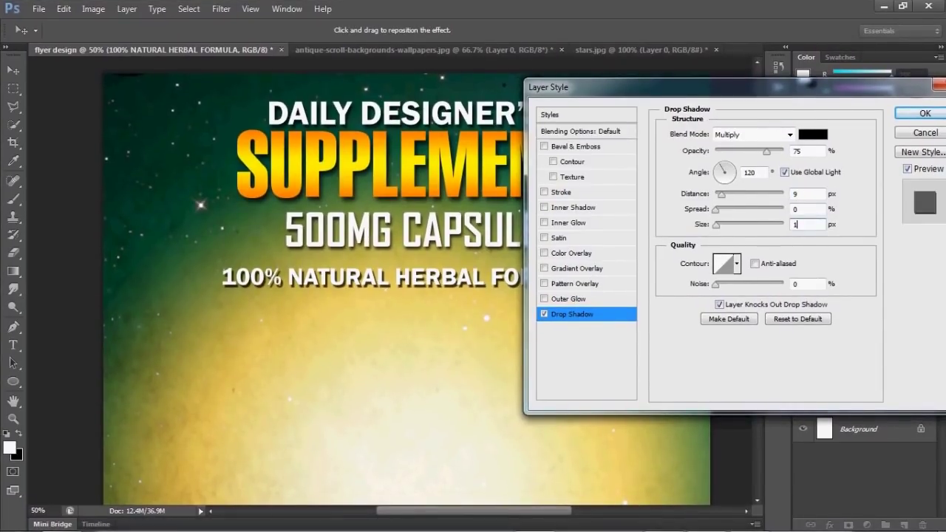
pyautogui.write('10')
pyautogui.click(924, 115)
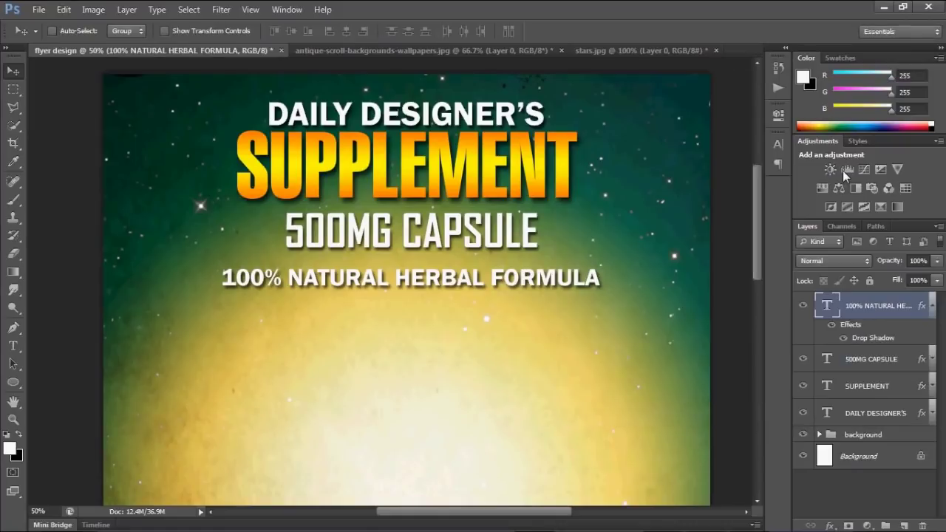
# - Nudge the formula line up and move the 500MG CAPSULE line closer beneath it
pyautogui.click(932, 305)
pyautogui.moveTo(482, 331); pyautogui.dragTo(482, 328)
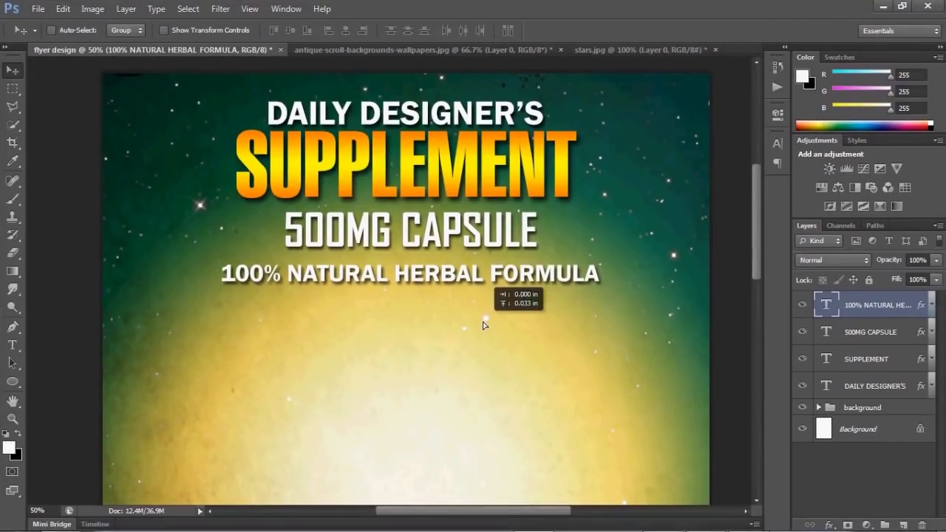
pyautogui.click(884, 333)
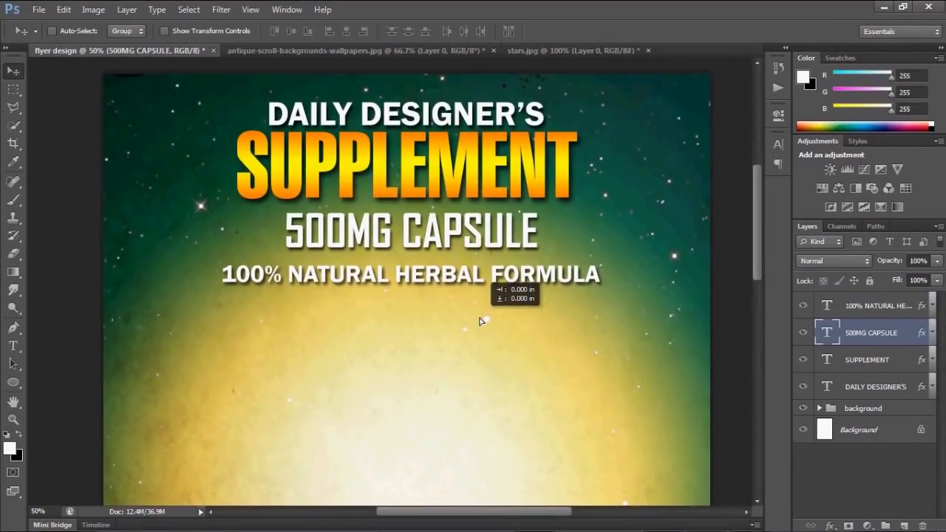
pyautogui.moveTo(478, 331); pyautogui.dragTo(476, 320)
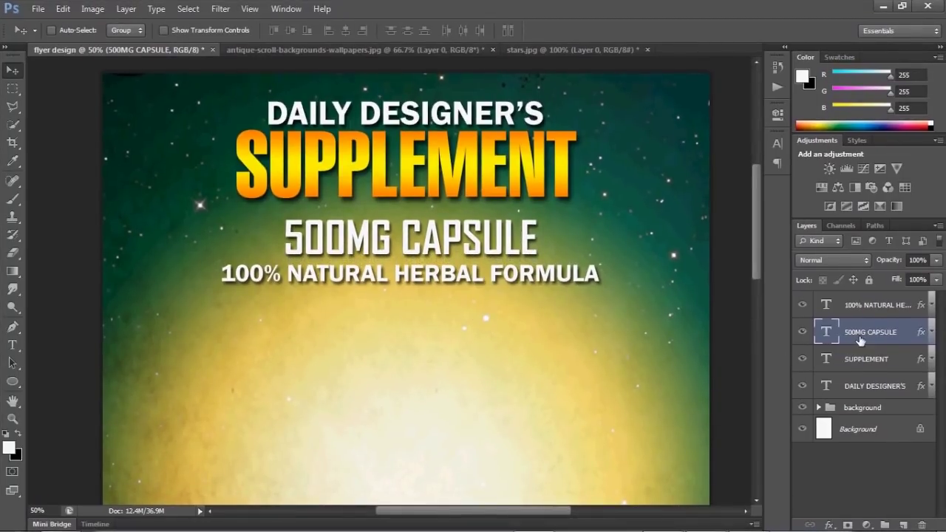
# - Centre all four title lines horizontally on each other and add a new empty layer on top
pyautogui.keyDown('shift'); pyautogui.click(873, 305); pyautogui.keyUp('shift')
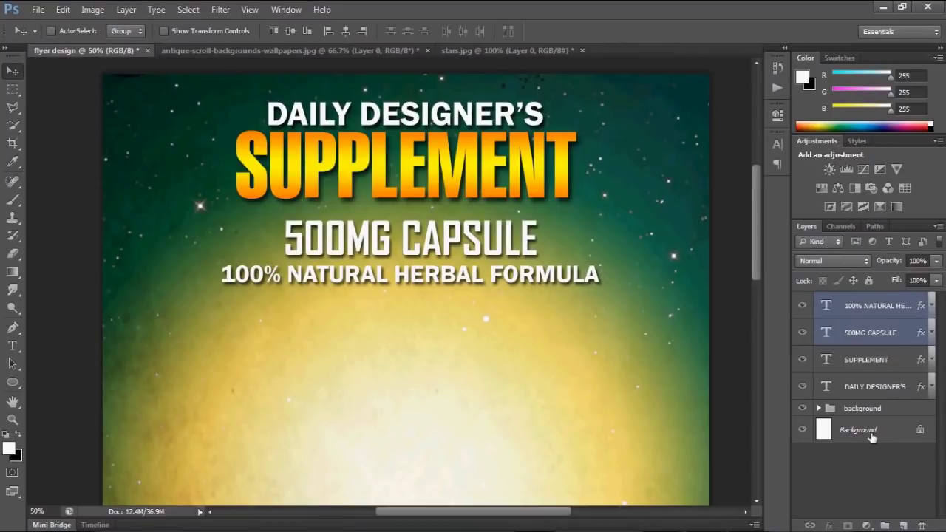
pyautogui.keyDown('shift'); pyautogui.click(876, 385); pyautogui.keyUp('shift')
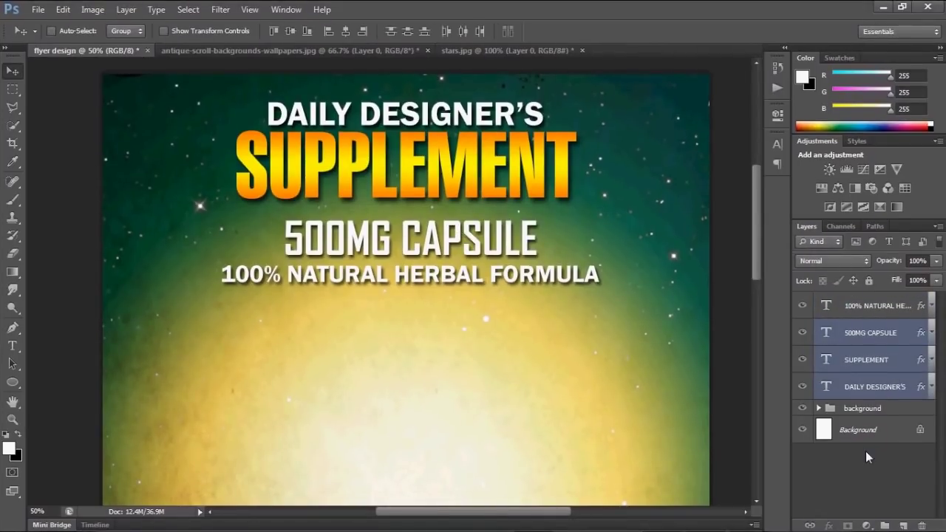
pyautogui.click(878, 387)
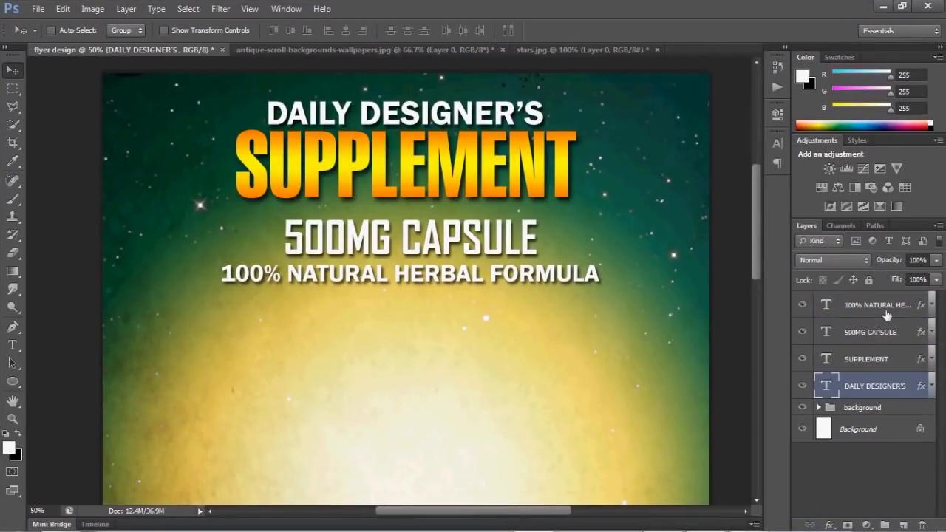
pyautogui.keyDown('shift'); pyautogui.click(887, 315); pyautogui.keyUp('shift')
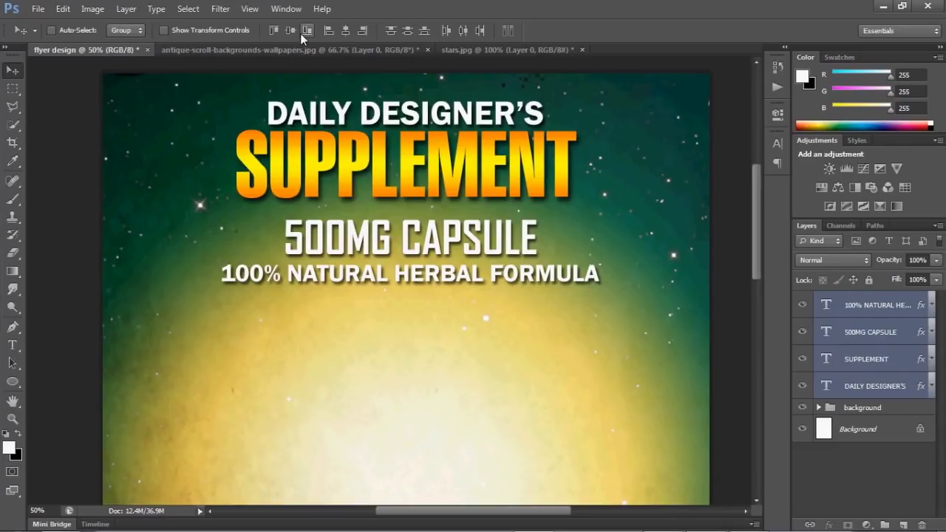
pyautogui.click(346, 34)
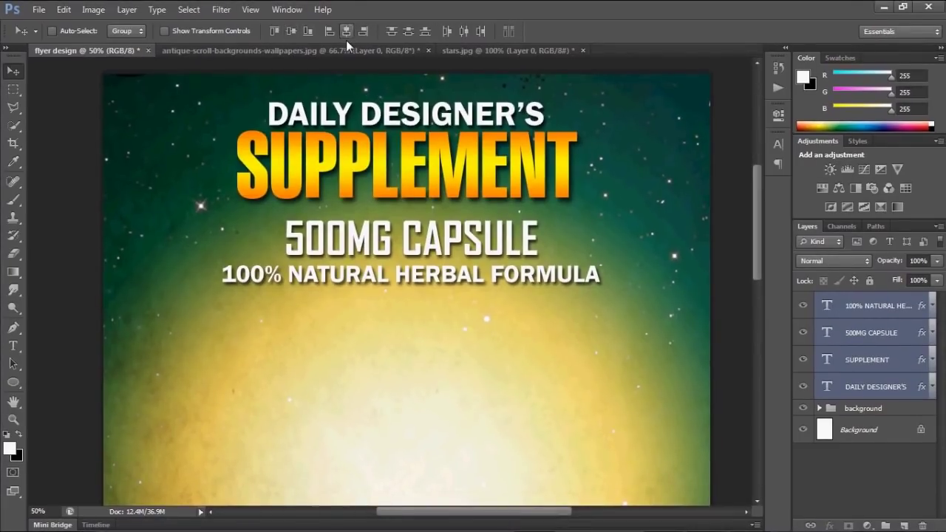
pyautogui.click(838, 467)
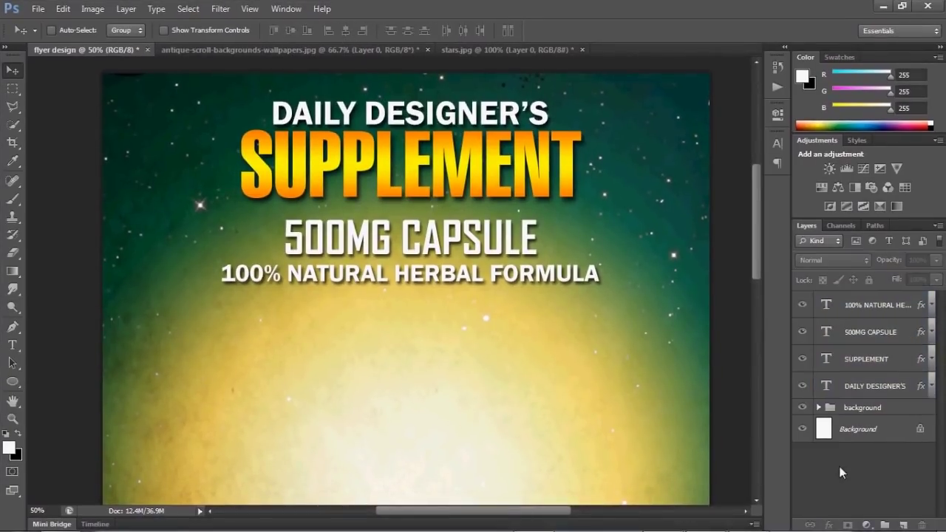
pyautogui.click(903, 525)
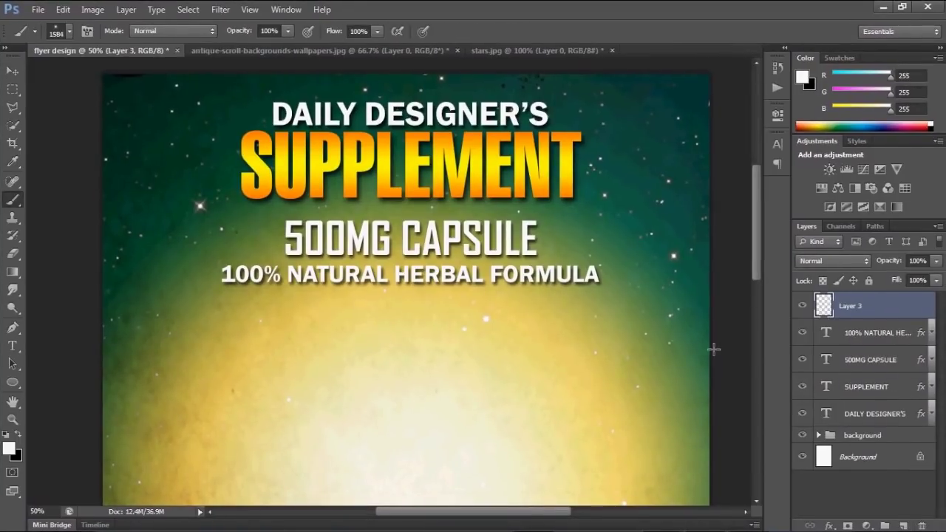
# - Paint a white glow at the flyer centre with a 0%-hardness soft round brush at 1300 px
pyautogui.rightClick(412, 346)
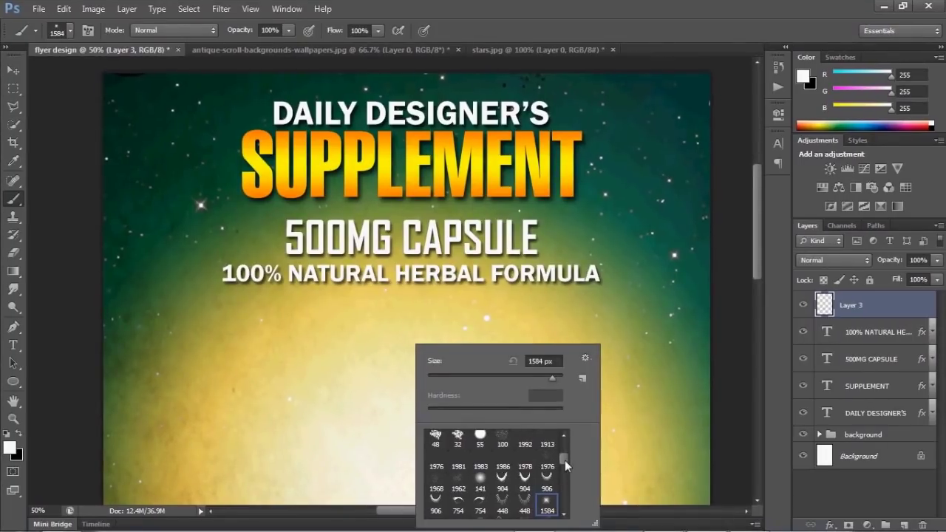
pyautogui.scroll(3, 565, 460)
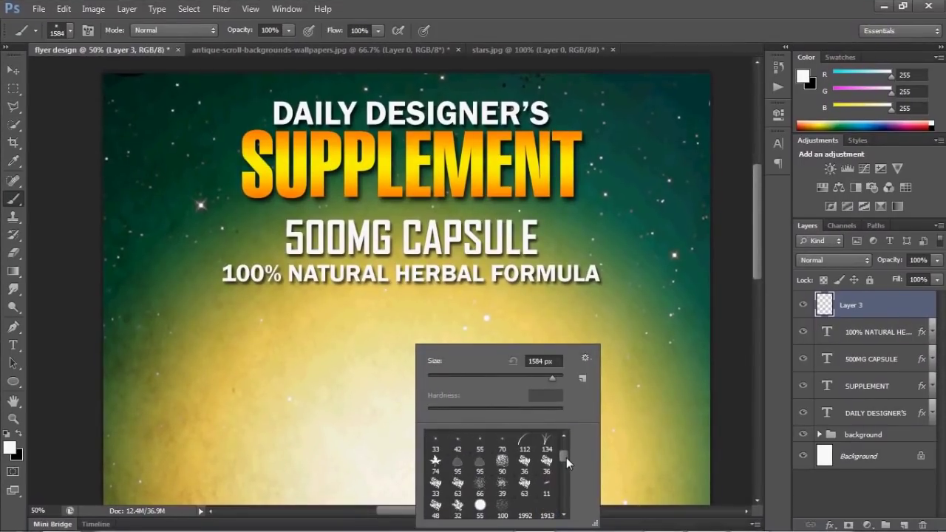
pyautogui.scroll(3, 566, 458)
pyautogui.click(435, 441)
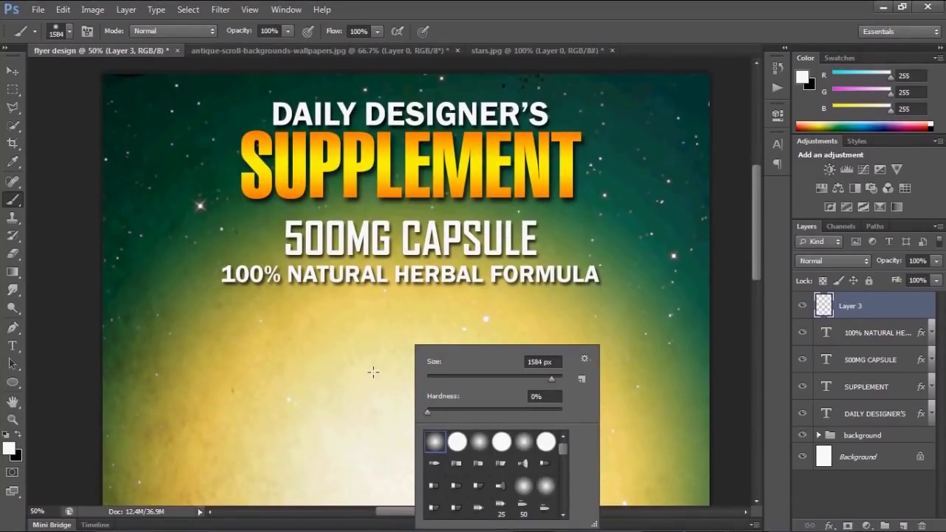
pyautogui.press('Return')
pyautogui.rightClick(487, 358)
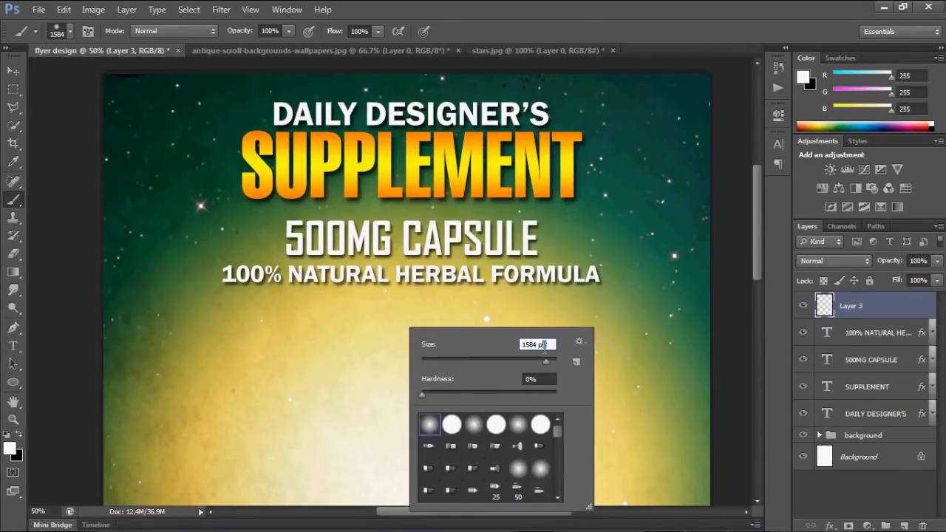
pyautogui.moveTo(544, 345); pyautogui.dragTo(492, 333)
pyautogui.write('130')
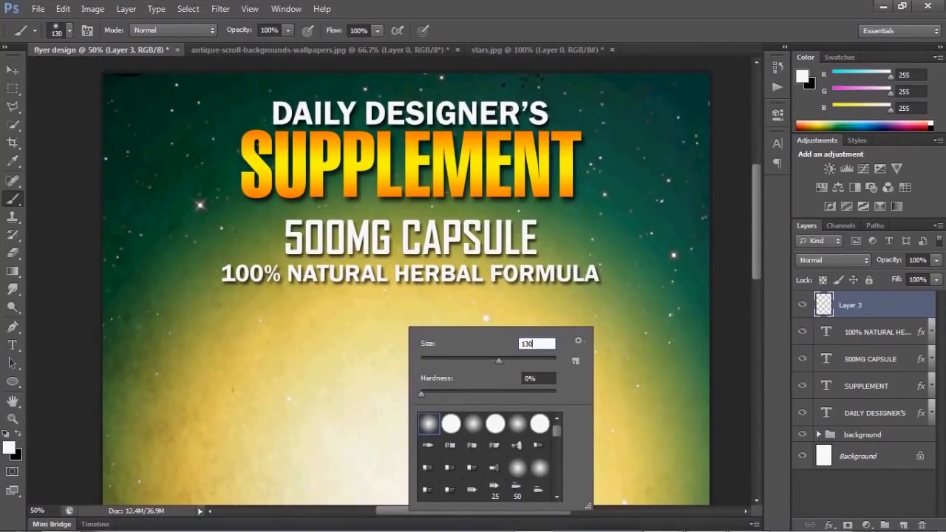
pyautogui.write('0')
pyautogui.press('Return')
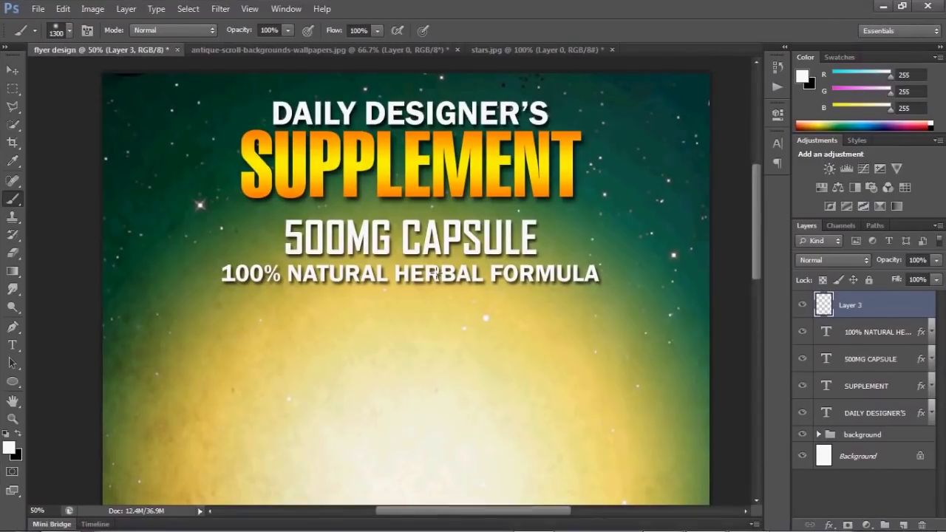
pyautogui.click(402, 358)
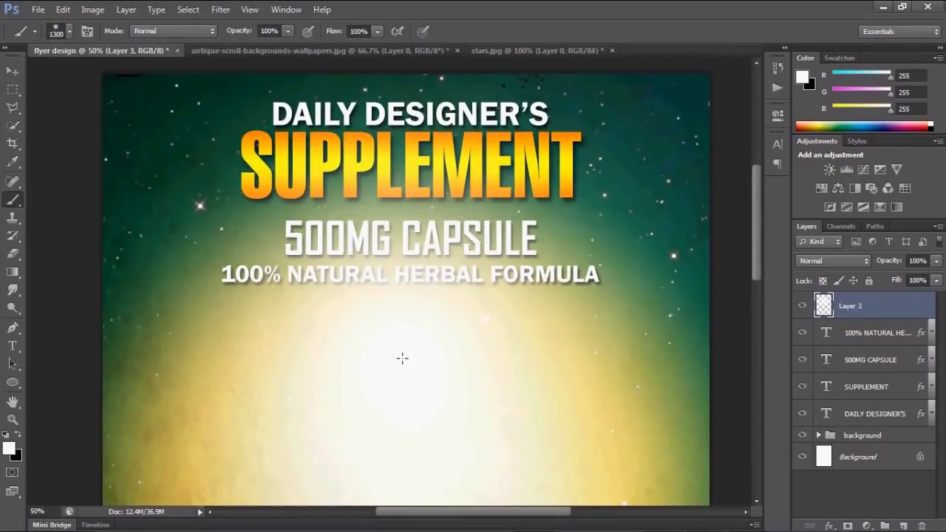
pyautogui.hotkey('ctrl', 't')
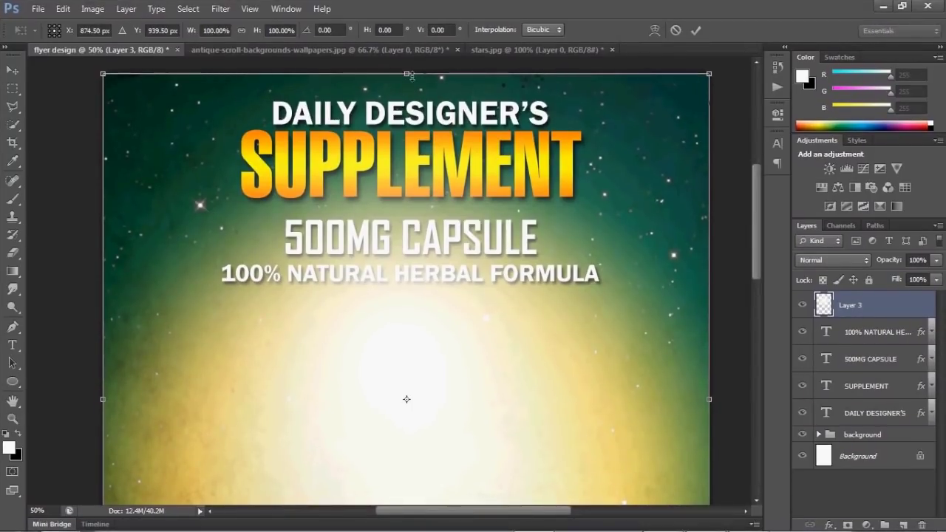
# - Squash the glow into a thin, half-width light streak positioned just under SUPPLEMENT
pyautogui.moveTo(411, 75)
pyautogui.mouseDown()
pyautogui.moveTo(419, 400)
pyautogui.moveTo(417, 216)
pyautogui.mouseUp()
pyautogui.hotkey('ctrl', 't')
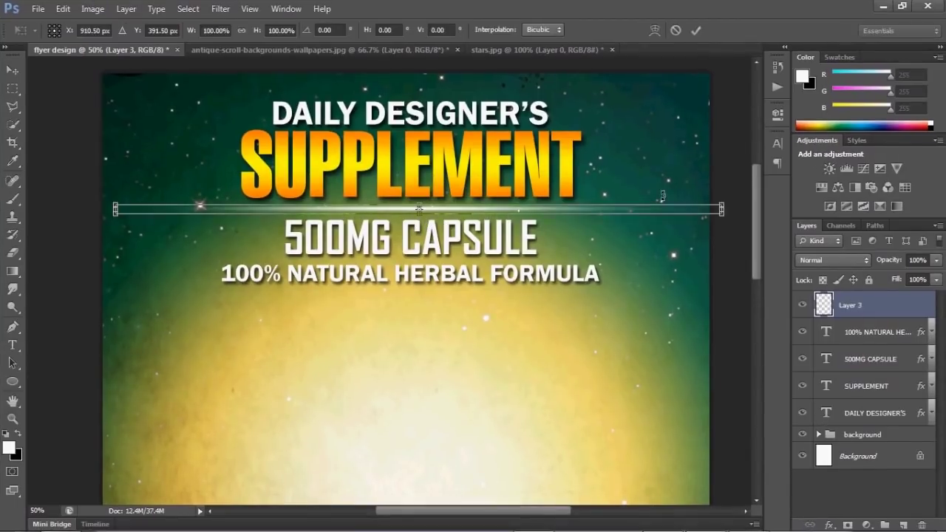
pyautogui.moveTo(721, 213); pyautogui.dragTo(568, 246)
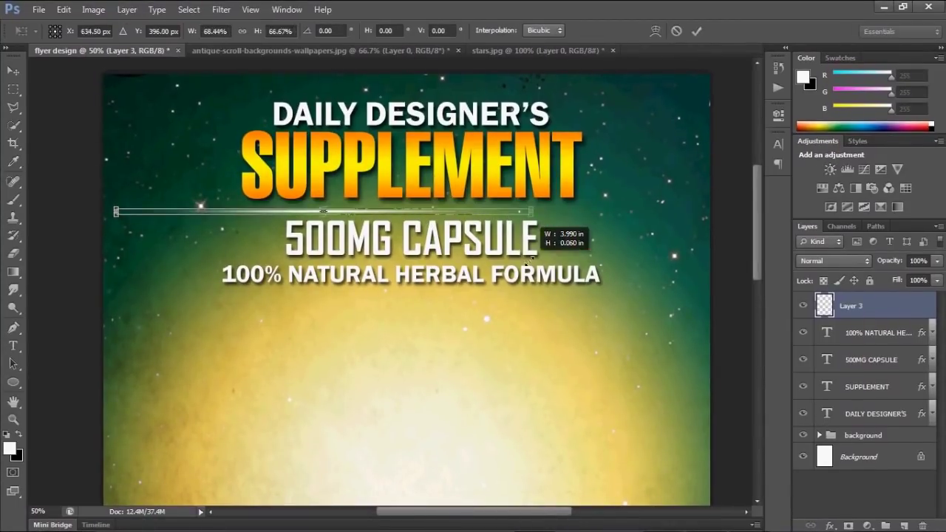
pyautogui.moveTo(422, 303); pyautogui.dragTo(402, 305)
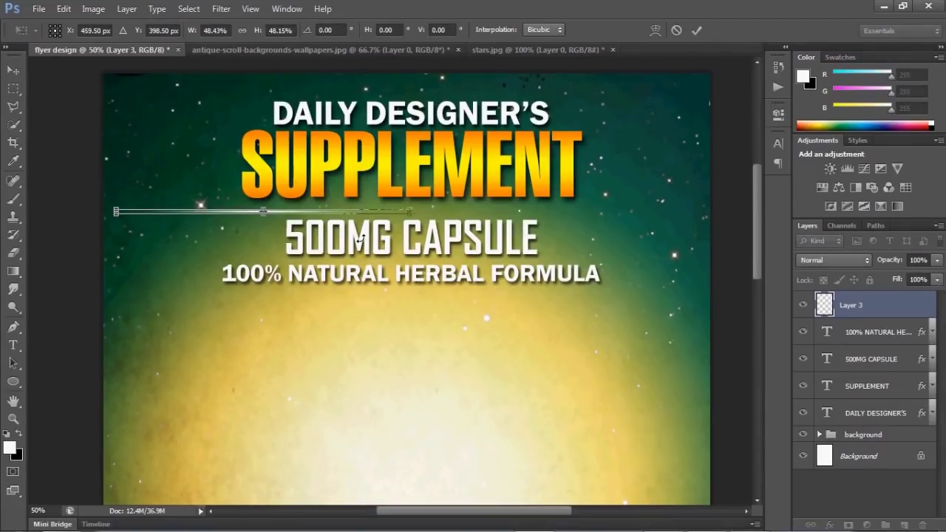
pyautogui.click(695, 30)
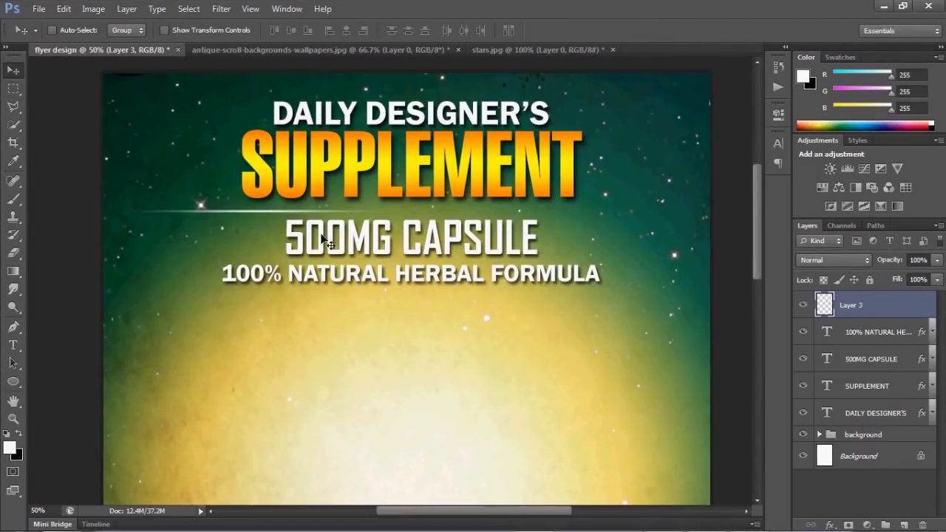
pyautogui.moveTo(323, 238); pyautogui.dragTo(477, 232)
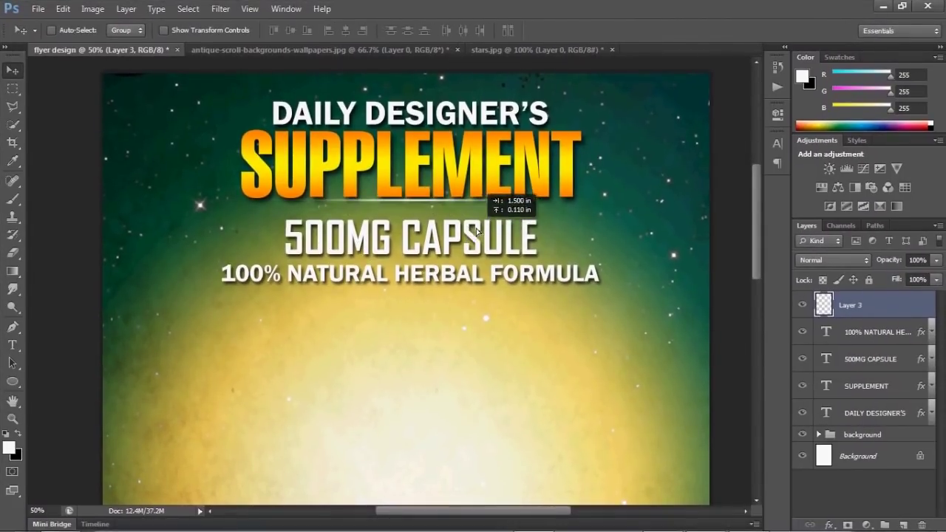
pyautogui.moveTo(477, 231); pyautogui.dragTo(470, 243)
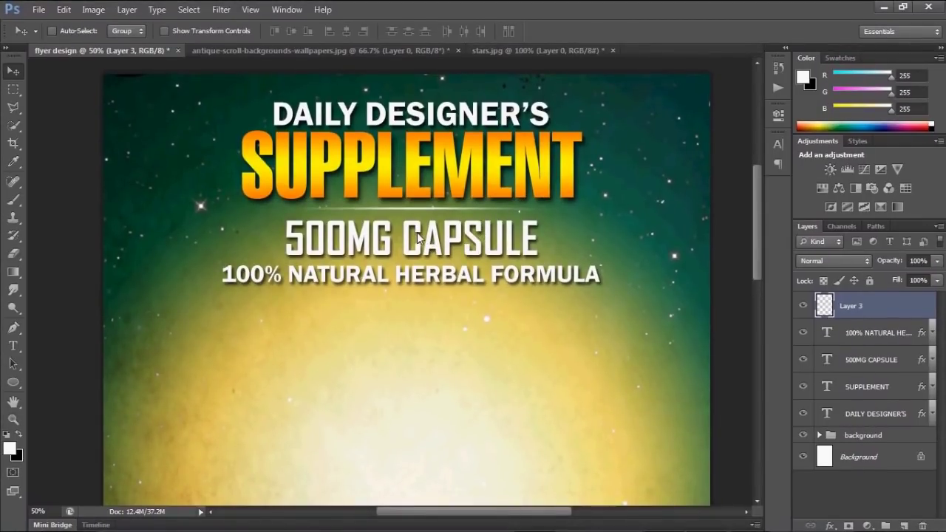
pyautogui.moveTo(418, 232); pyautogui.dragTo(420, 229)
pyautogui.hotkey('ctrl', '0')
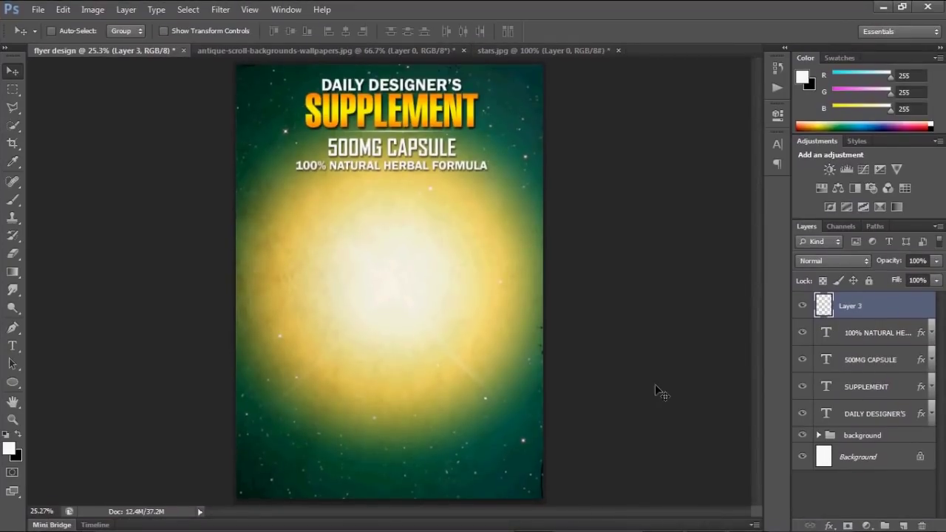
# - Rename the glow's Layer 3 to LIGHT BENITH
pyautogui.click(860, 311)
pyautogui.doubleClick(852, 304)
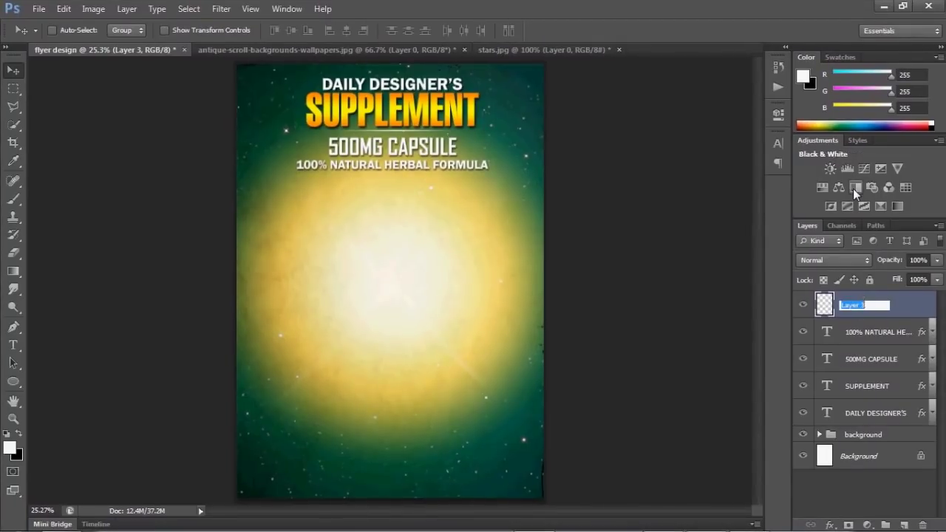
pyautogui.write('LIG')
pyautogui.write('HT BE')
pyautogui.write('N')
pyautogui.write('ITH')
pyautogui.press('Return')
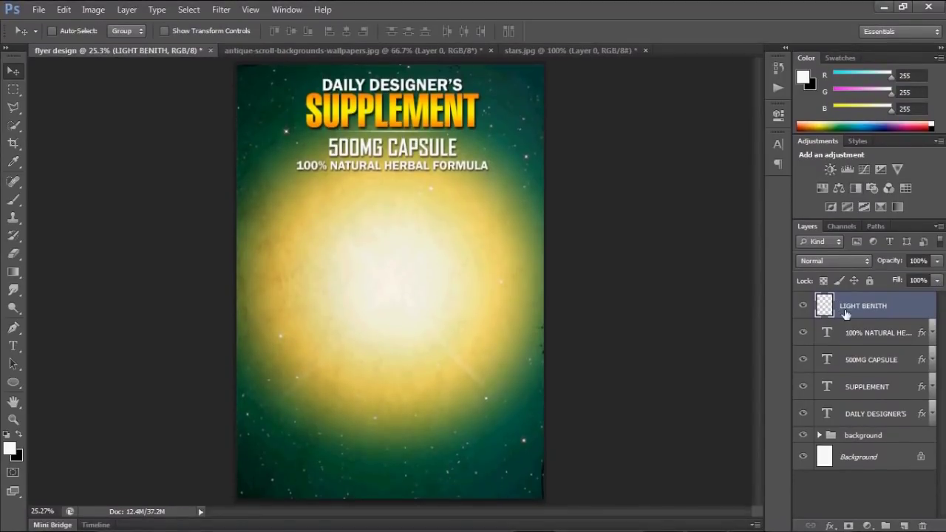
pyautogui.hotkey('ctrl', 'o')
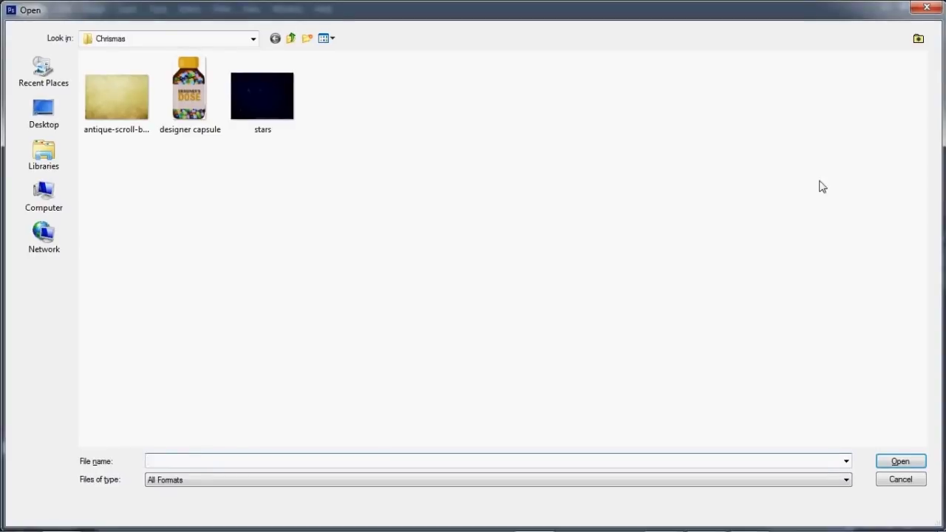
# - Open designer capsule.jpg and Magic Wand-select the white background around the bottle
pyautogui.press('Return')
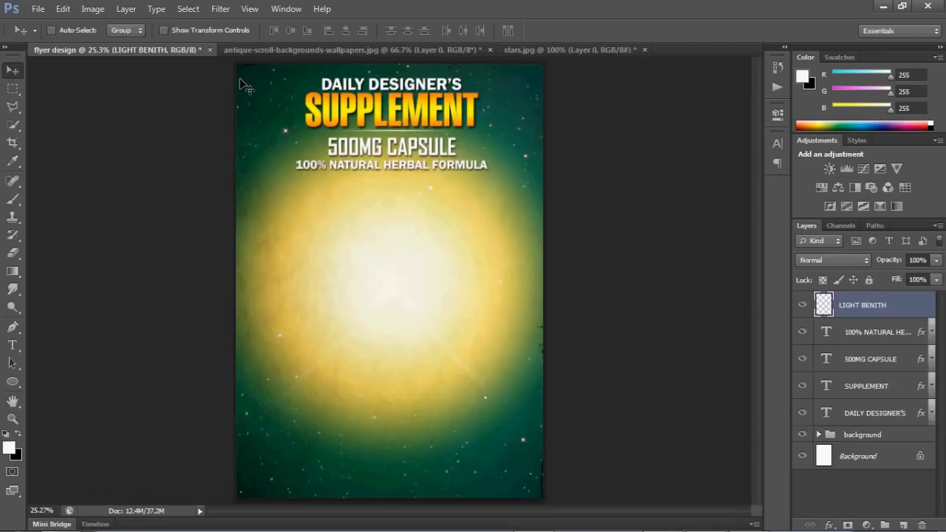
pyautogui.click(11, 128)
pyautogui.click(13, 108)
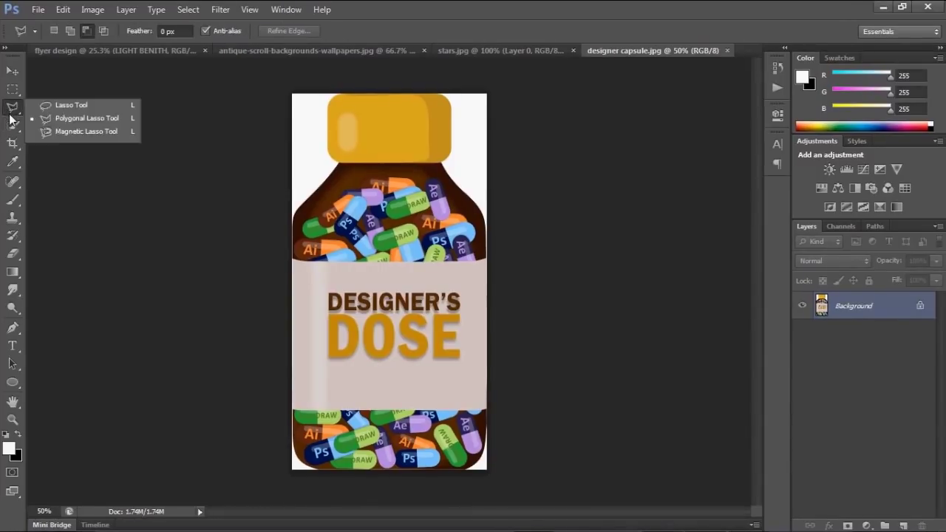
pyautogui.click(12, 128)
pyautogui.click(48, 137)
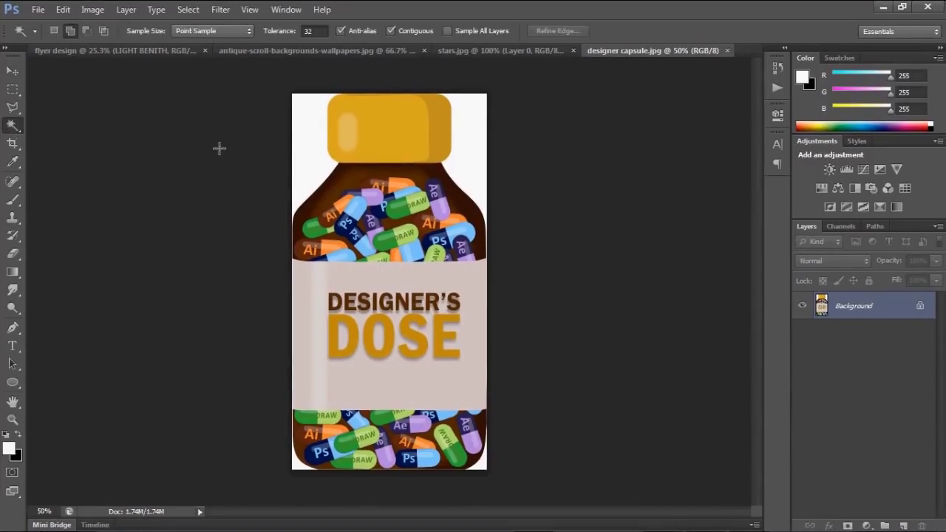
pyautogui.click(308, 131)
pyautogui.keyDown('shift'); pyautogui.click(485, 147); pyautogui.keyUp('shift')
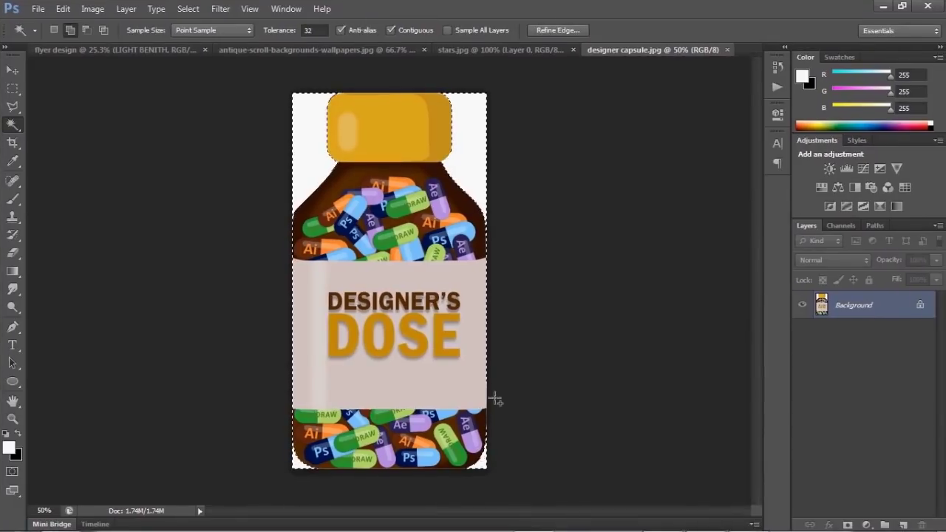
# - Unlock the image's background layer and delete the selected white background
pyautogui.doubleClick(864, 317)
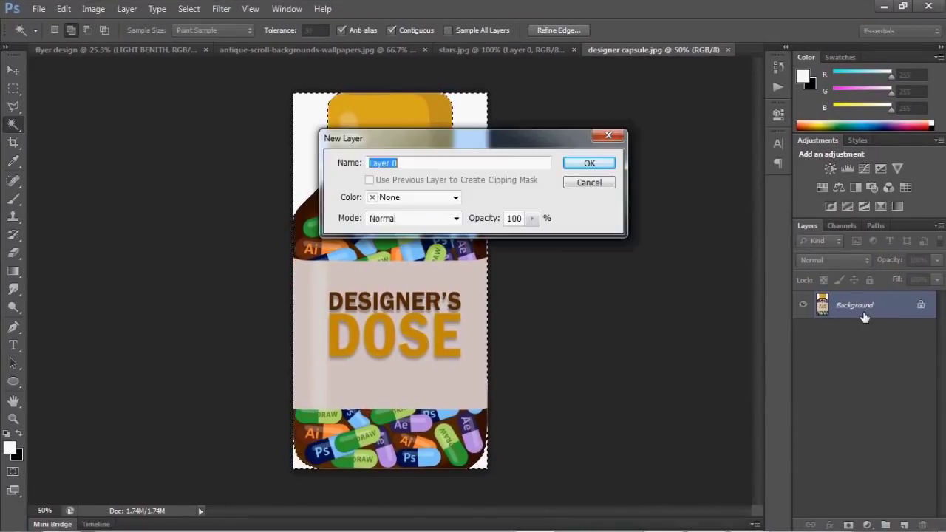
pyautogui.press('Return')
pyautogui.press('Delete')
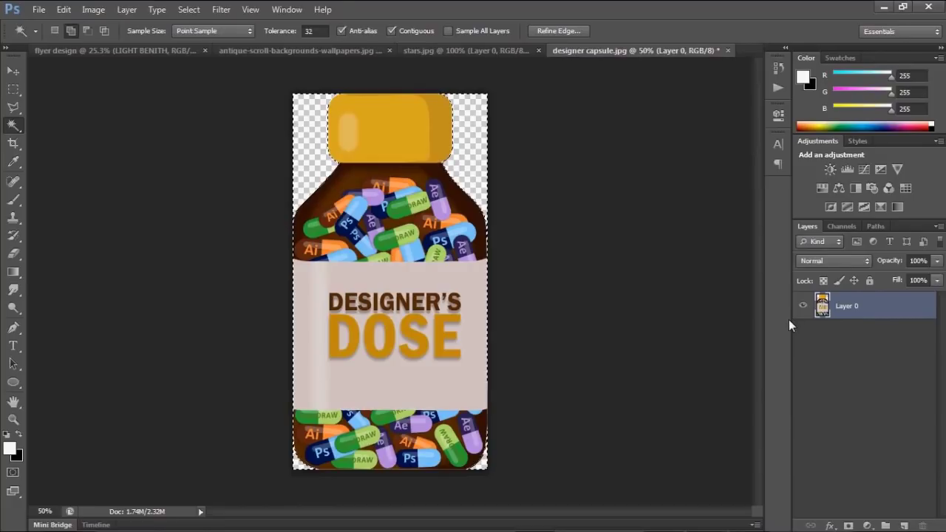
pyautogui.hotkey('ctrl', 'd')
# - Drag the cut-out bottle onto the centre of the flyer and zoom in on it
pyautogui.press('v')
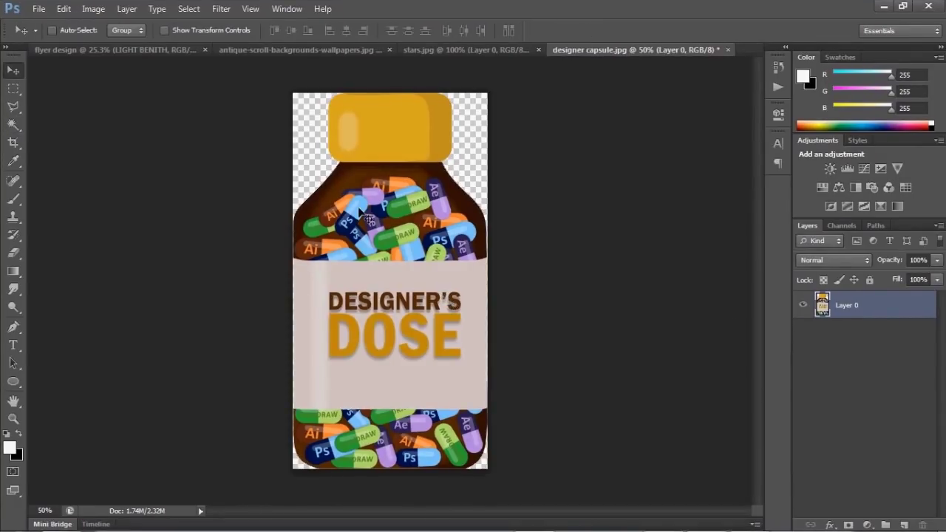
pyautogui.moveTo(360, 212)
pyautogui.mouseDown()
pyautogui.moveTo(177, 56)
pyautogui.moveTo(393, 274)
pyautogui.moveTo(384, 294)
pyautogui.mouseUp()
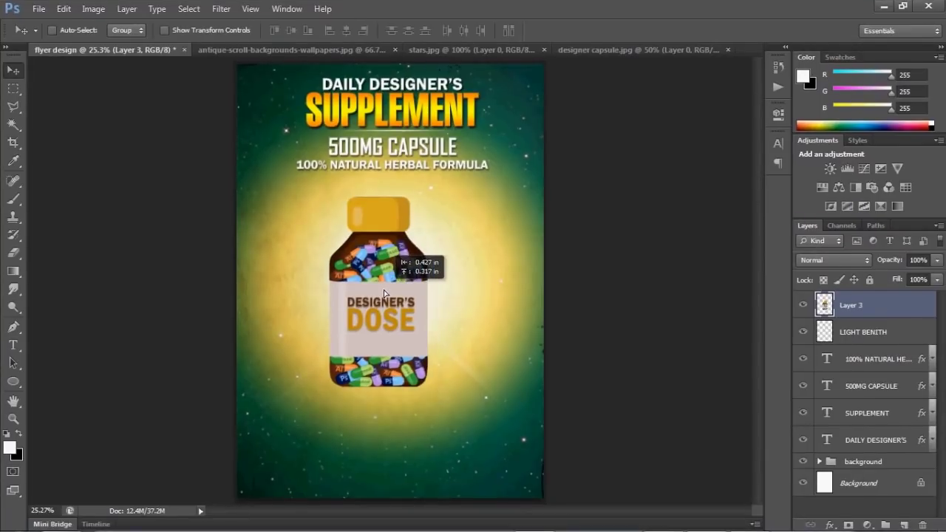
pyautogui.press('z')
pyautogui.click(381, 284)
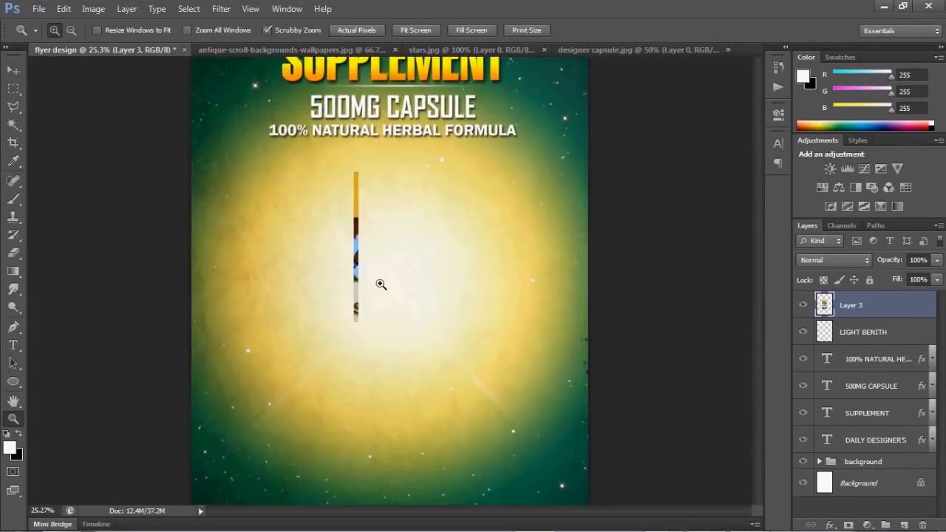
# - Add a drop shadow to the bottle with 0 distance, 0 spread and a size raised past 24 px
pyautogui.scroll(-2, 361, 272)
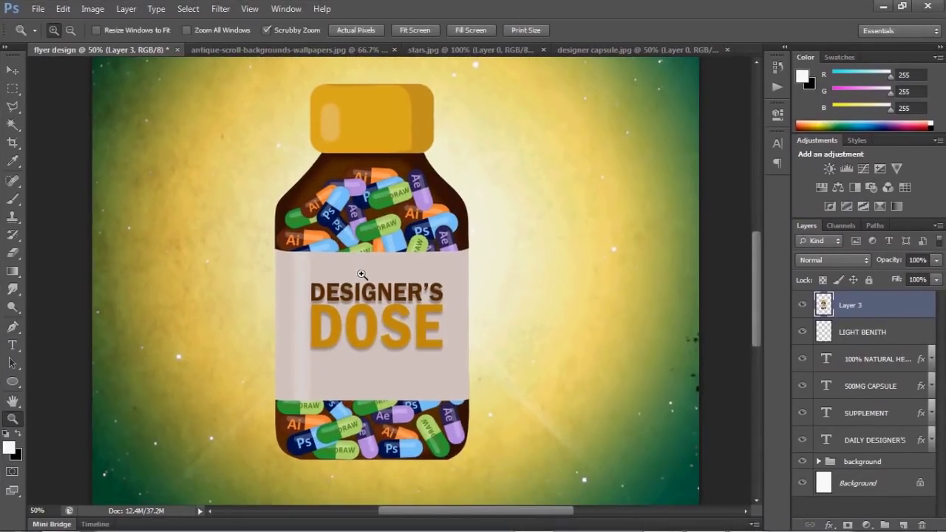
pyautogui.press('v')
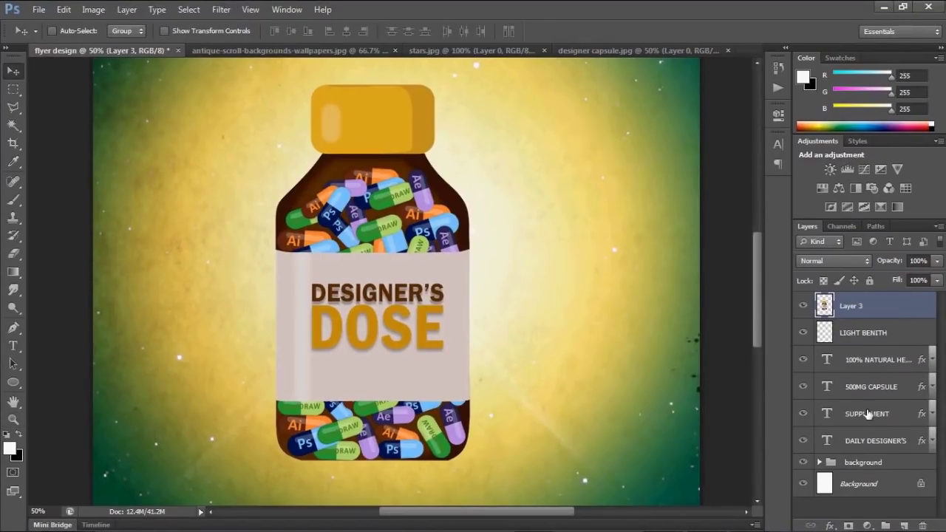
pyautogui.click(830, 525)
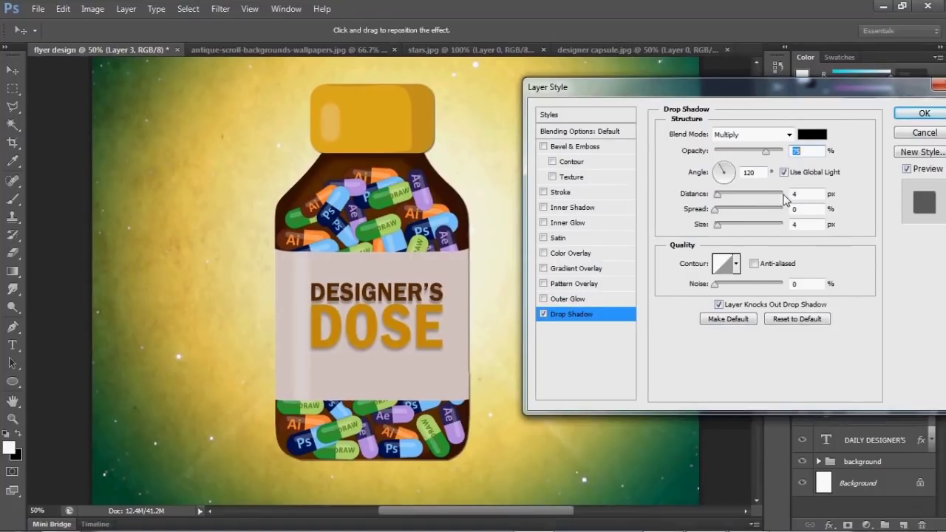
pyautogui.click(764, 197)
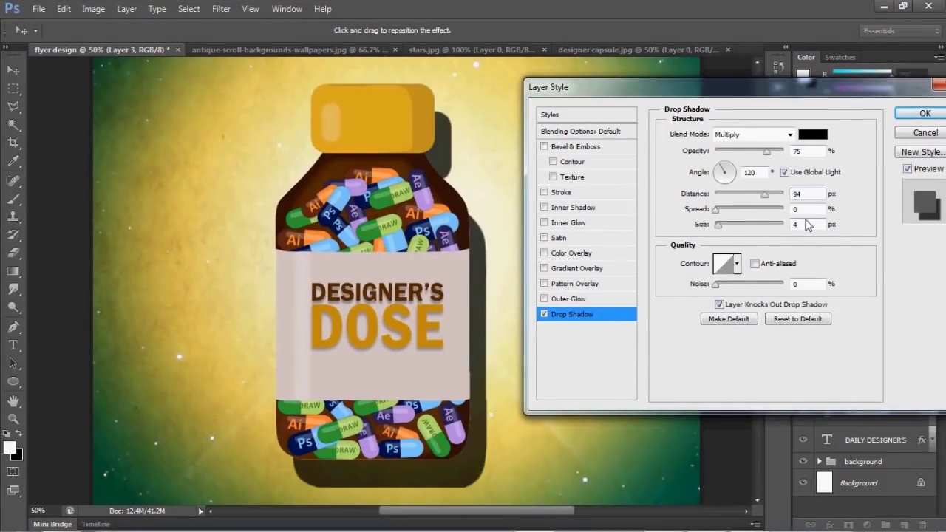
pyautogui.press('Tab')
pyautogui.press('Tab')
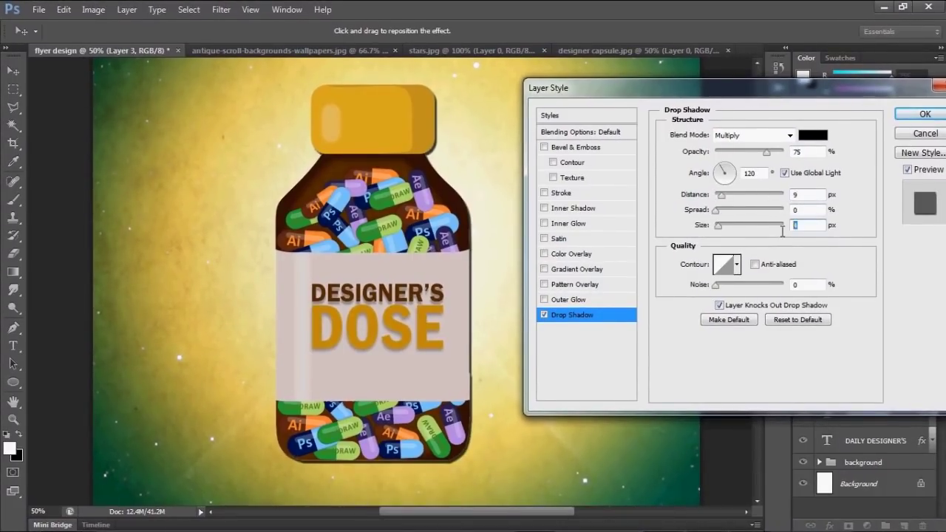
pyautogui.write('10')
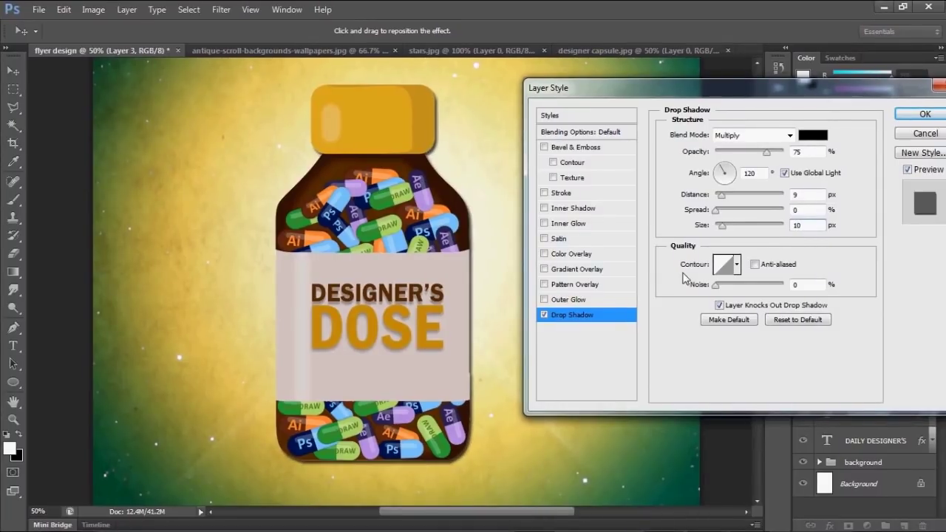
pyautogui.moveTo(721, 226); pyautogui.dragTo(725, 228)
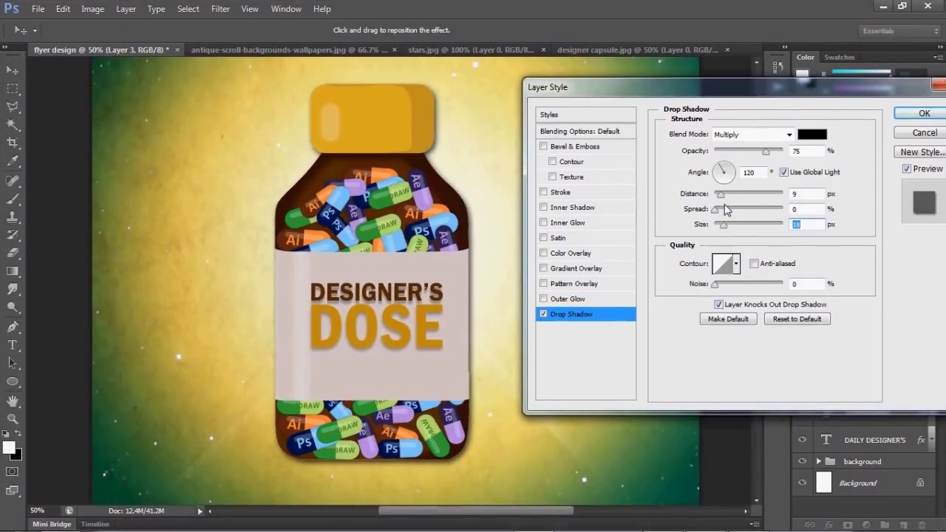
pyautogui.moveTo(725, 225); pyautogui.dragTo(727, 226)
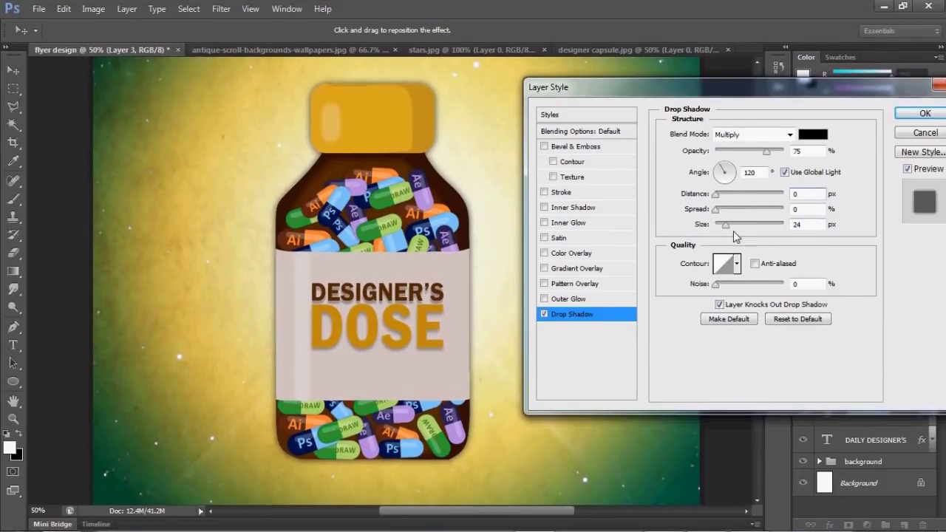
pyautogui.moveTo(726, 224); pyautogui.dragTo(729, 225)
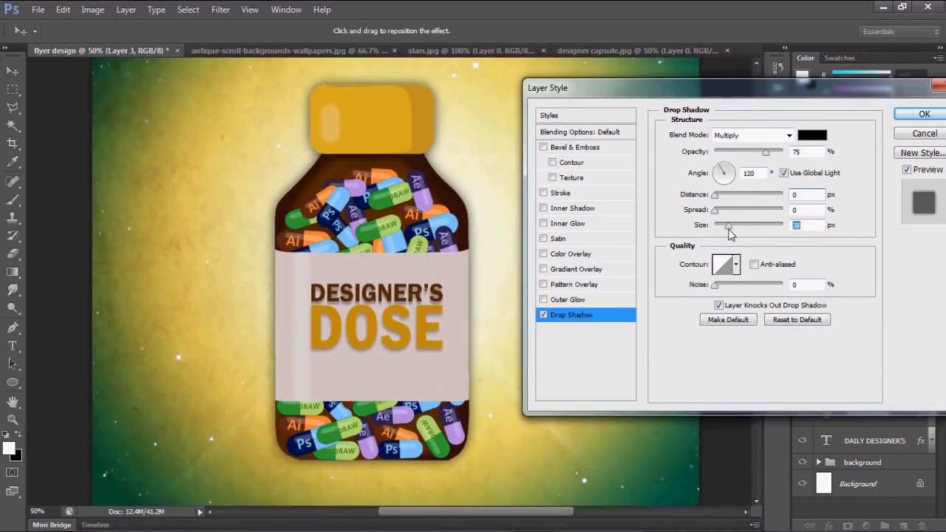
pyautogui.click(924, 115)
# - Alt-drag the bottle to create two copies, one left and one right of the original
pyautogui.keyDown('alt'); pyautogui.click(423, 299); pyautogui.keyUp('alt')
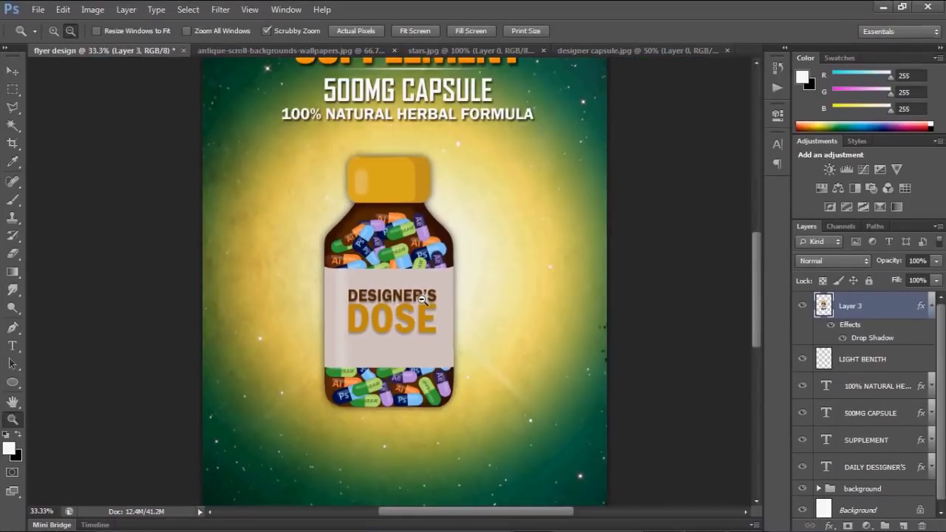
pyautogui.press('v')
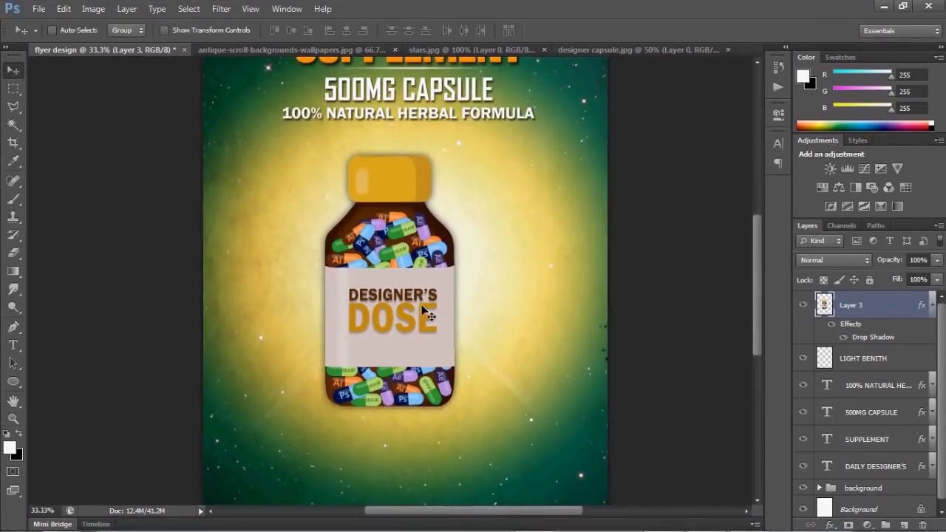
pyautogui.moveTo(424, 309)
pyautogui.mouseDown()
pyautogui.moveTo(436, 313)
pyautogui.moveTo(344, 315)
pyautogui.mouseUp()
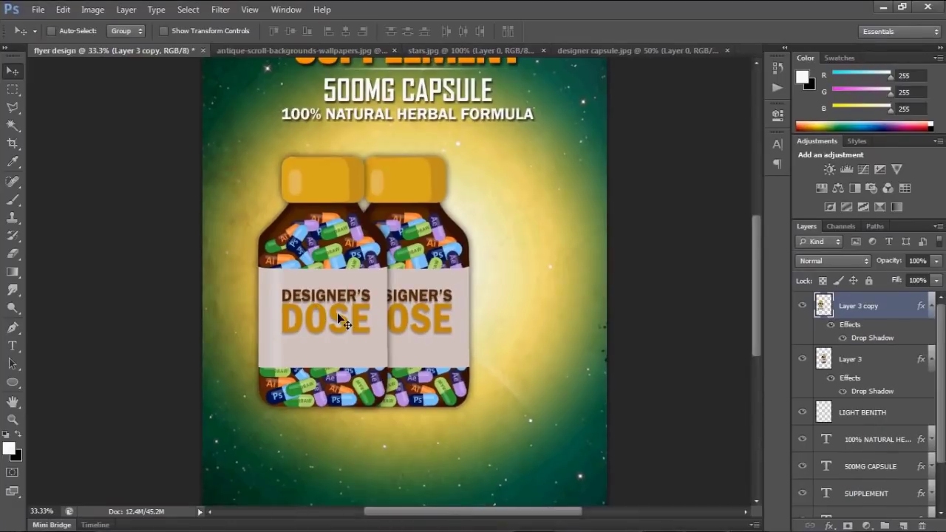
pyautogui.moveTo(496, 327); pyautogui.dragTo(602, 330)
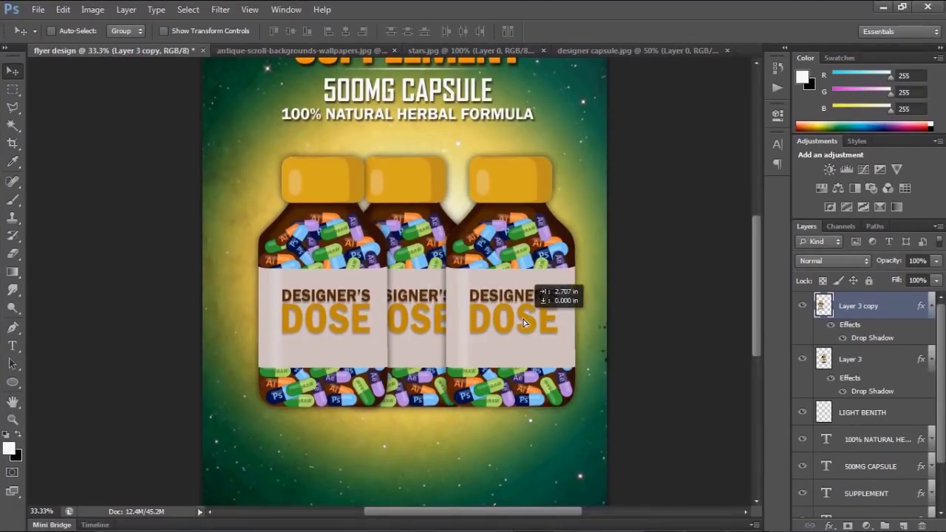
# - Tilt the right bottle 15° clockwise and the left bottle 15° counter-clockwise
pyautogui.hotkey('ctrl', 't')
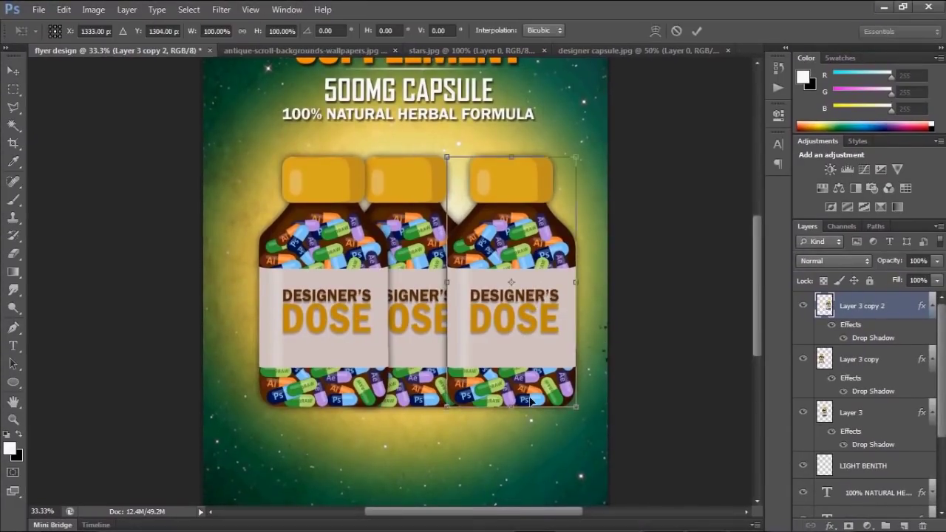
pyautogui.moveTo(467, 426); pyautogui.dragTo(457, 418)
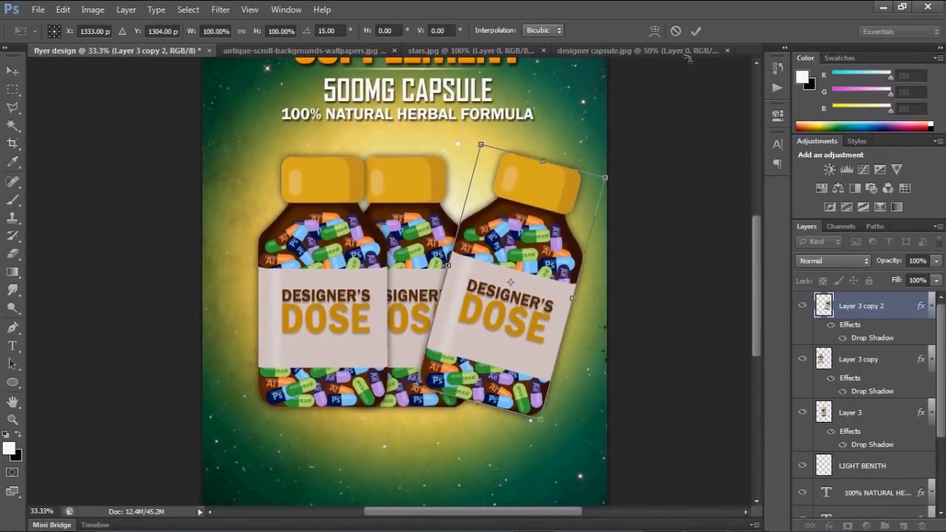
pyautogui.click(696, 30)
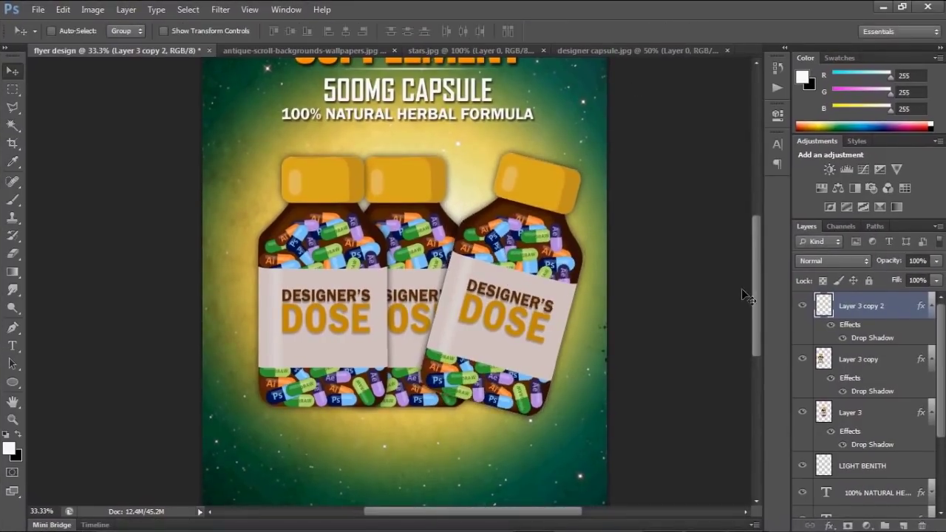
pyautogui.click(929, 305)
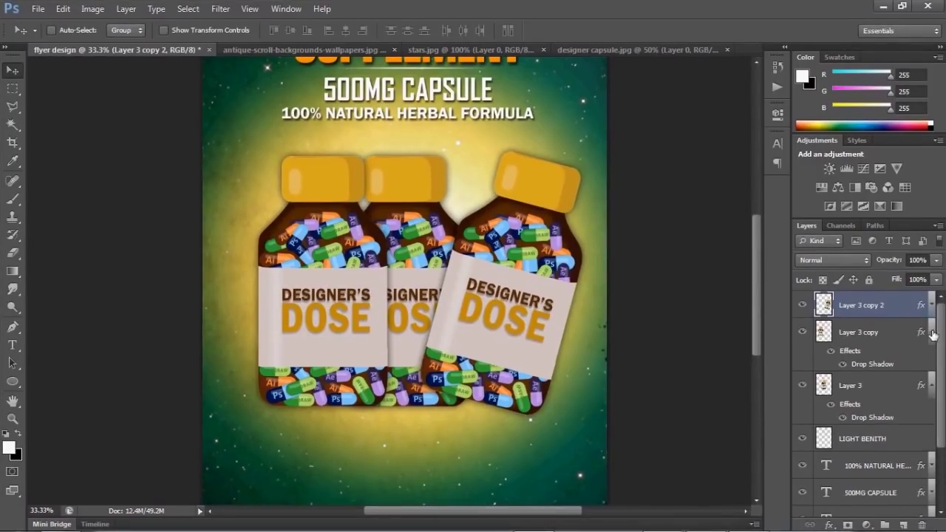
pyautogui.click(932, 332)
pyautogui.click(861, 333)
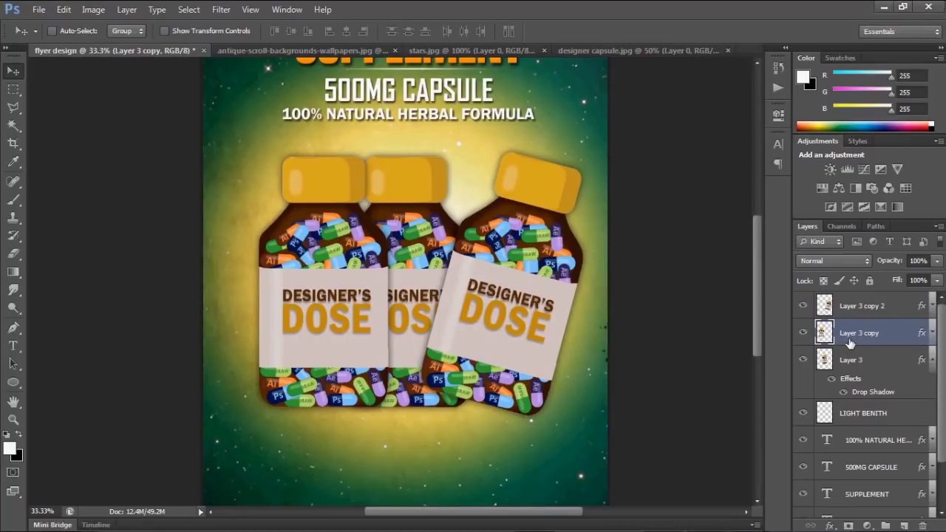
pyautogui.hotkey('ctrl', 't')
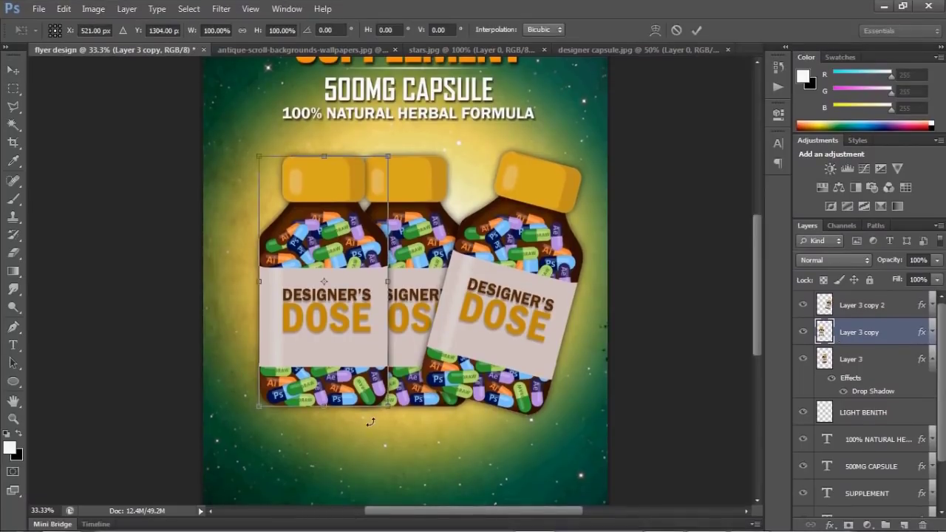
pyautogui.moveTo(416, 428); pyautogui.dragTo(451, 401)
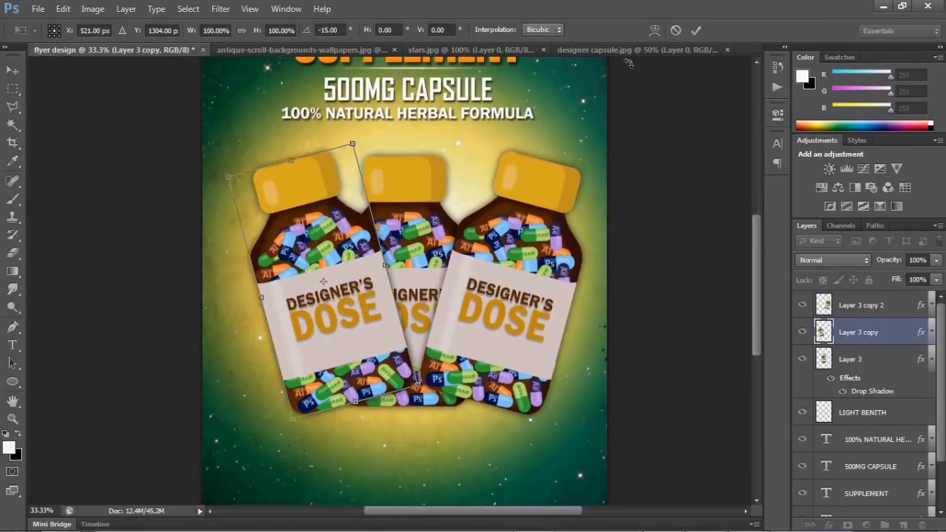
pyautogui.click(692, 31)
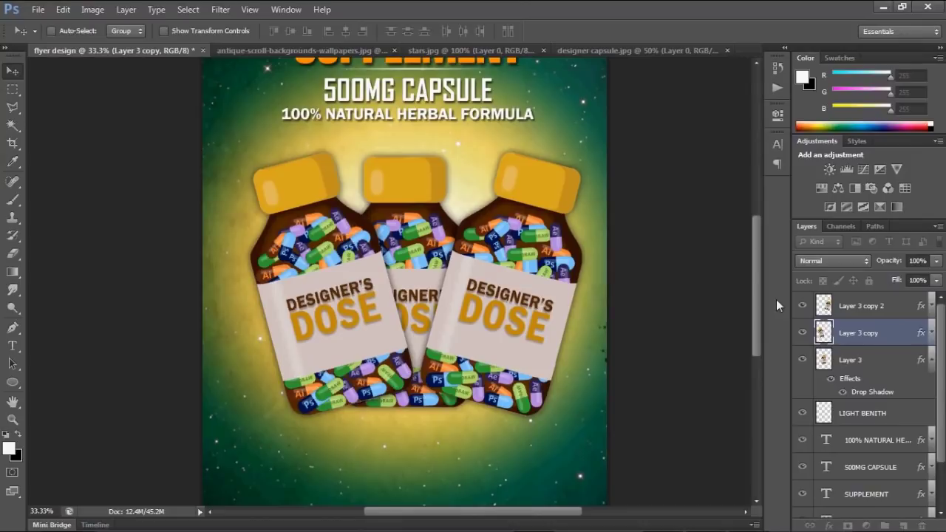
# - Bring the middle bottle's layer to the top, enlarge it to about 111% and raise it
pyautogui.click(932, 357)
pyautogui.moveTo(846, 359)
pyautogui.mouseDown()
pyautogui.moveTo(861, 292)
pyautogui.moveTo(856, 300)
pyautogui.mouseUp()
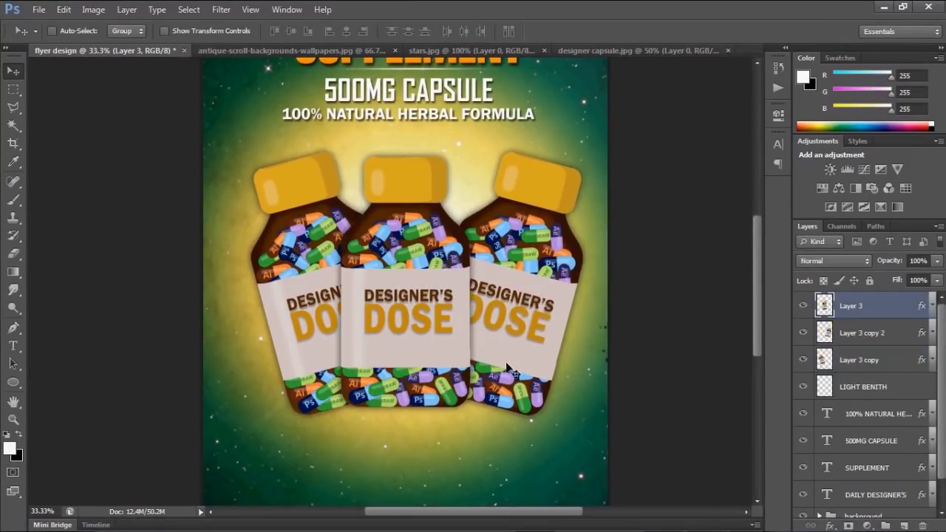
pyautogui.hotkey('ctrl', 't')
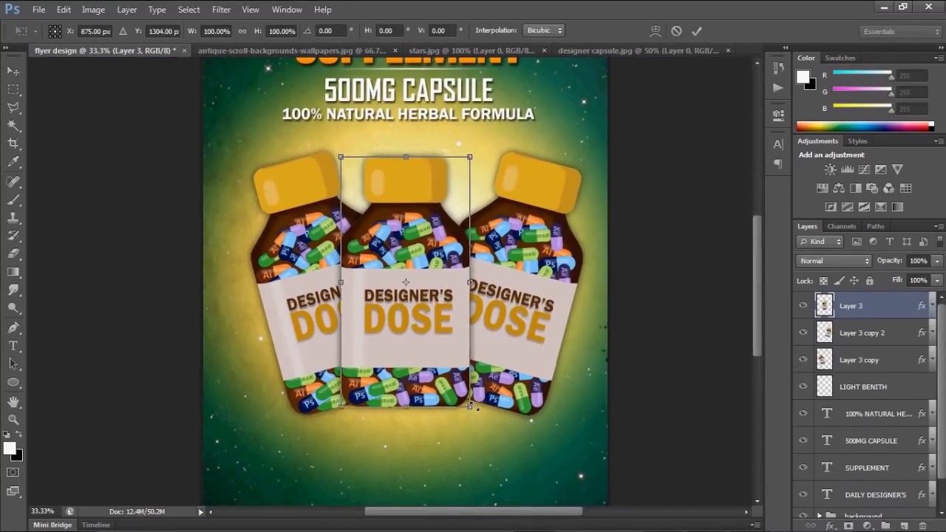
pyautogui.moveTo(470, 406)
pyautogui.mouseDown()
pyautogui.moveTo(499, 430)
pyautogui.moveTo(494, 420)
pyautogui.mouseUp()
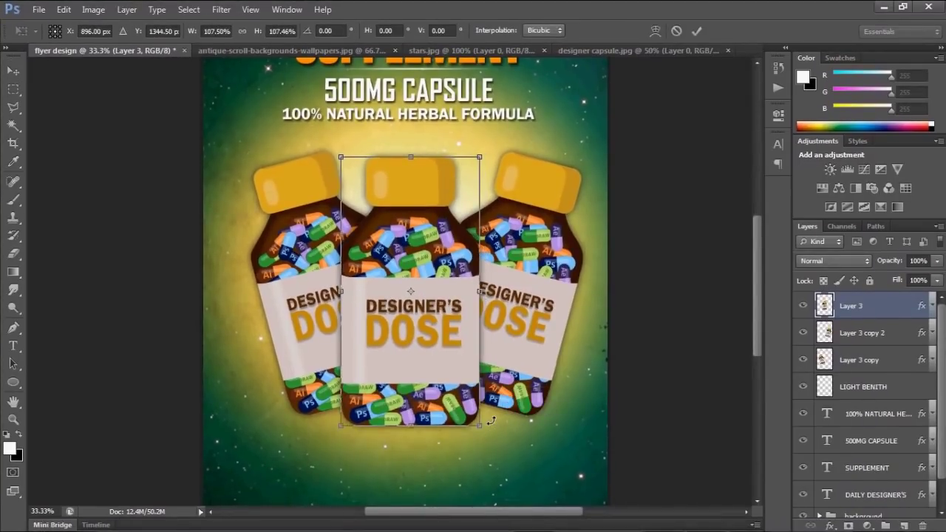
pyautogui.click(695, 31)
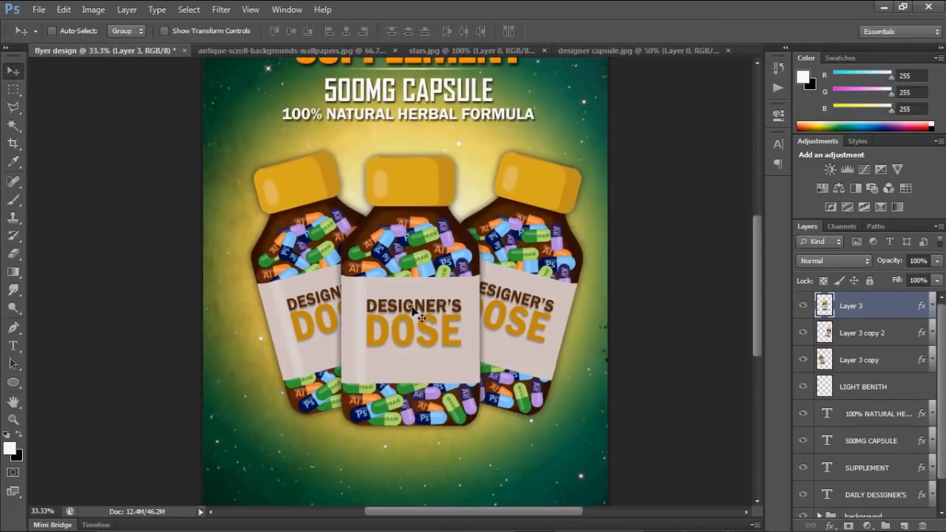
pyautogui.moveTo(414, 311); pyautogui.dragTo(414, 294)
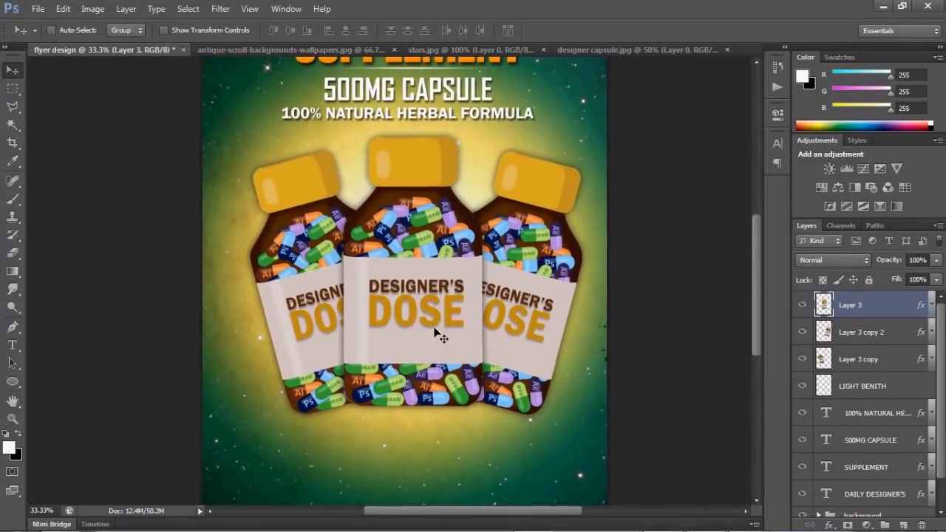
pyautogui.hotkey('ctrl', 't')
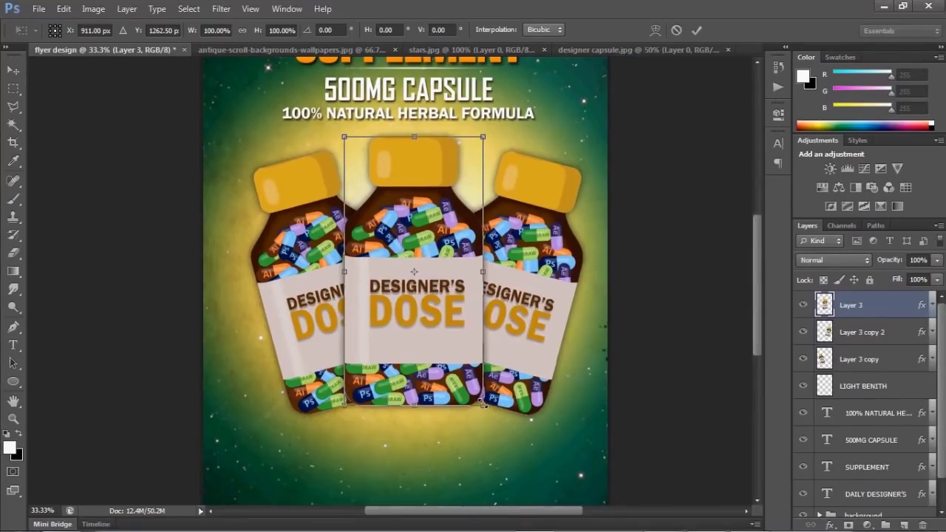
pyautogui.moveTo(482, 406); pyautogui.dragTo(497, 433)
pyautogui.moveTo(454, 390); pyautogui.dragTo(444, 360)
# - Scale all three bottles down together to about 96% and shift them slightly lower
pyautogui.click(695, 31)
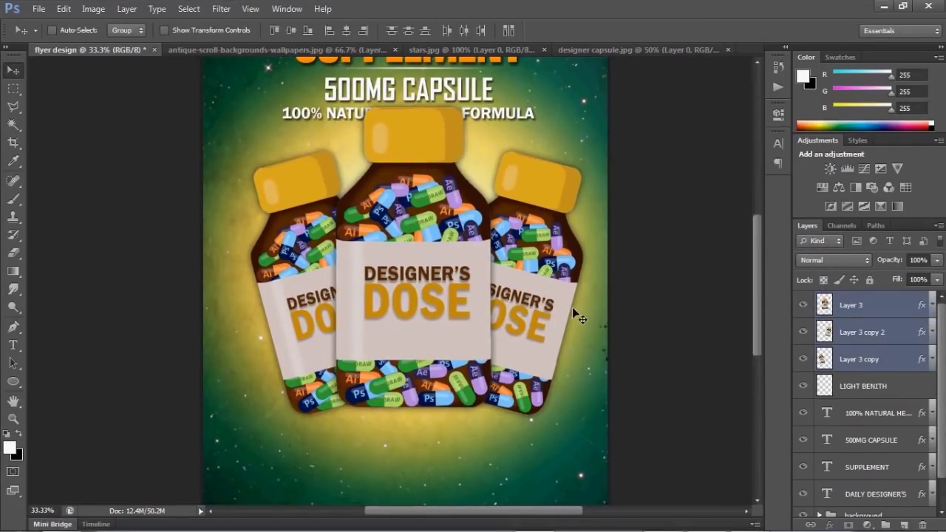
pyautogui.hotkey('ctrl', 't')
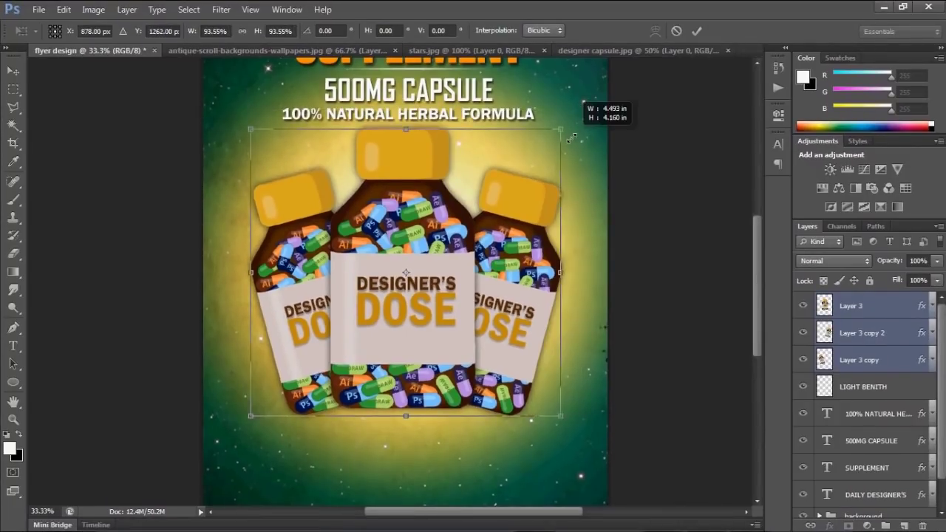
pyautogui.moveTo(574, 134); pyautogui.dragTo(564, 141)
pyautogui.moveTo(412, 259); pyautogui.dragTo(417, 272)
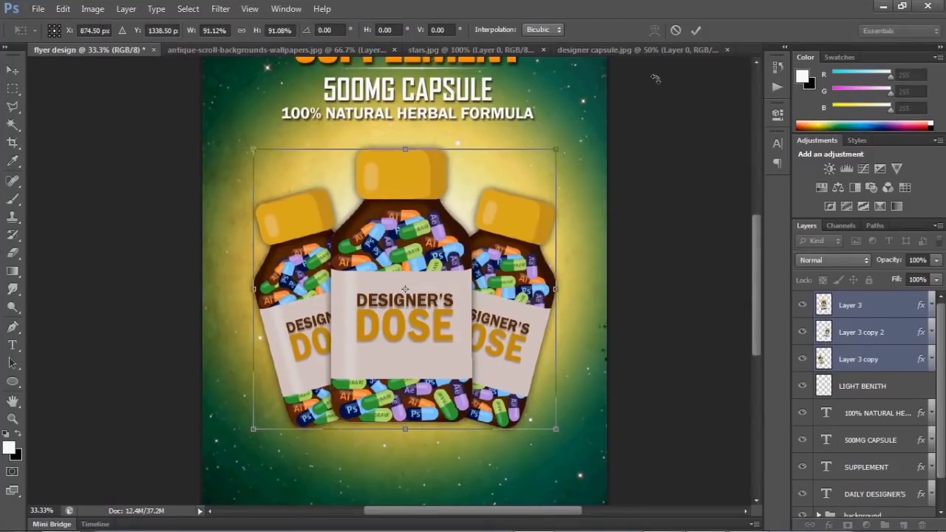
pyautogui.click(695, 31)
pyautogui.hotkey('ctrl', '0')
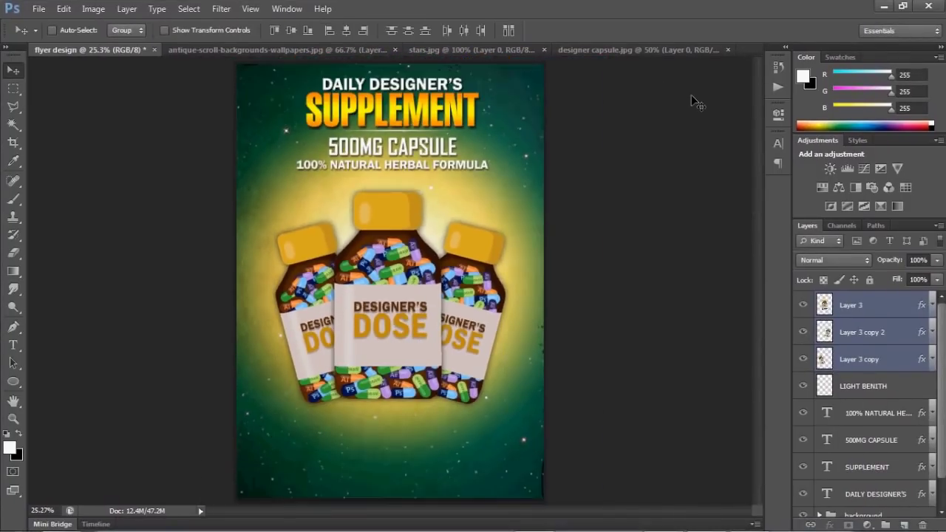
pyautogui.hotkey('ctrl', 't')
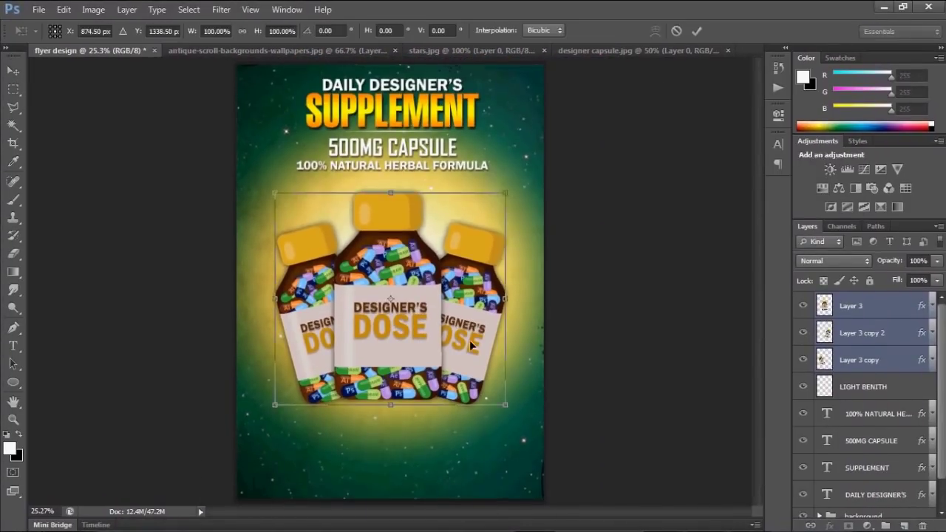
pyautogui.moveTo(504, 405); pyautogui.dragTo(497, 397)
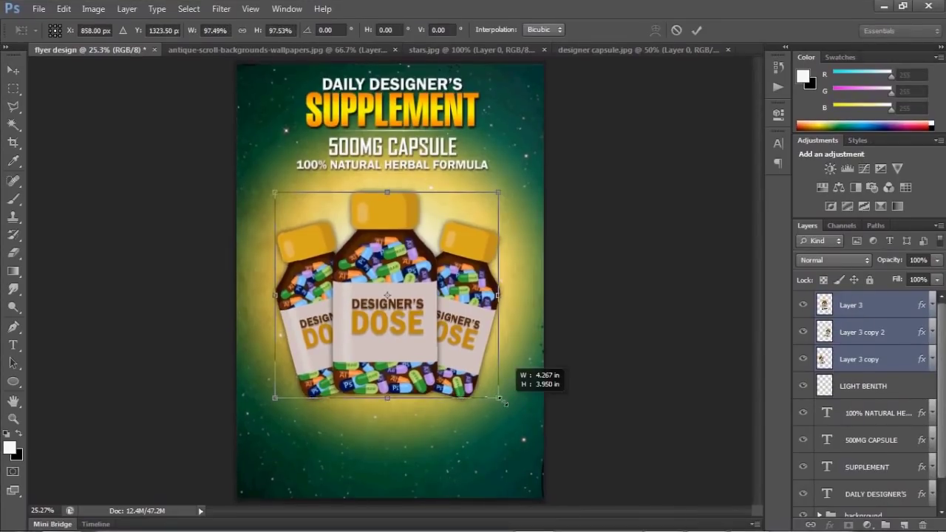
pyautogui.click(697, 31)
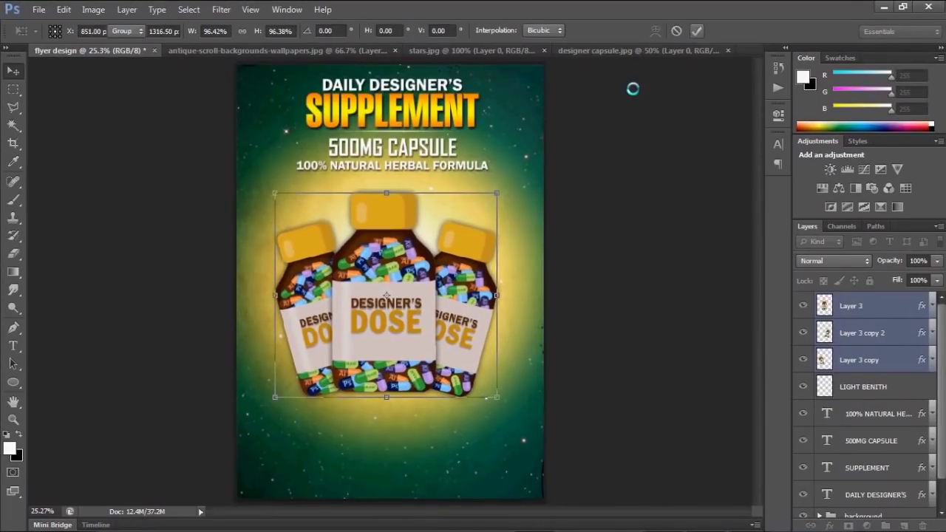
pyautogui.click(401, 261)
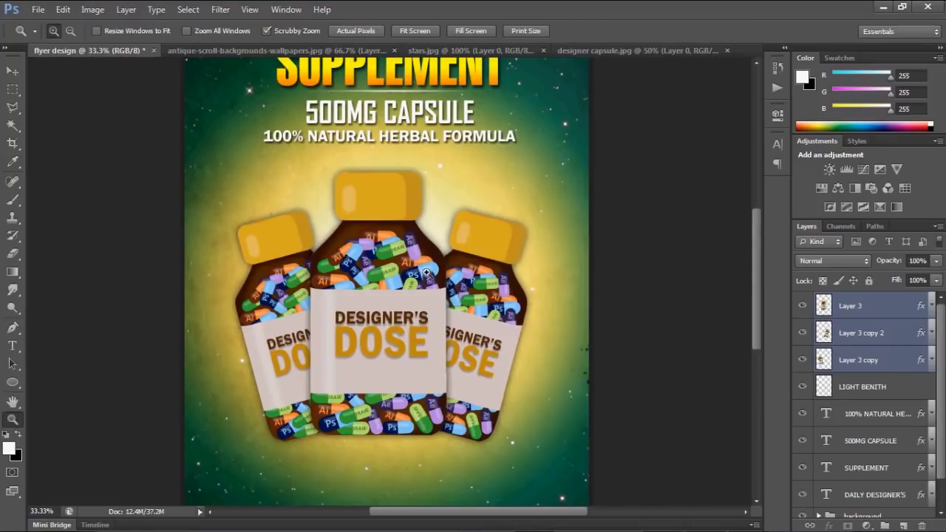
# - Group the three bottle layers and name the group DOSE
pyautogui.hotkey('ctrl', 'g')
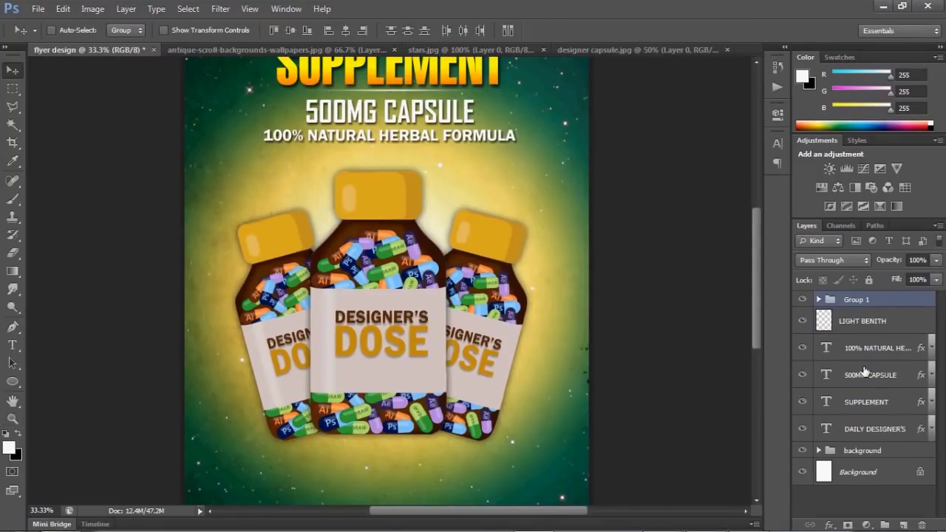
pyautogui.doubleClick(857, 300)
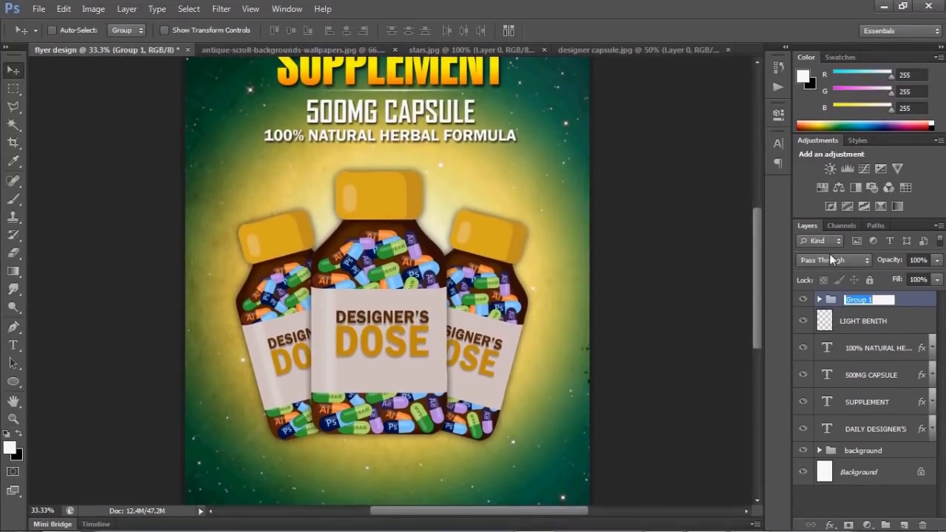
pyautogui.write('DOSE')
pyautogui.press('Return')
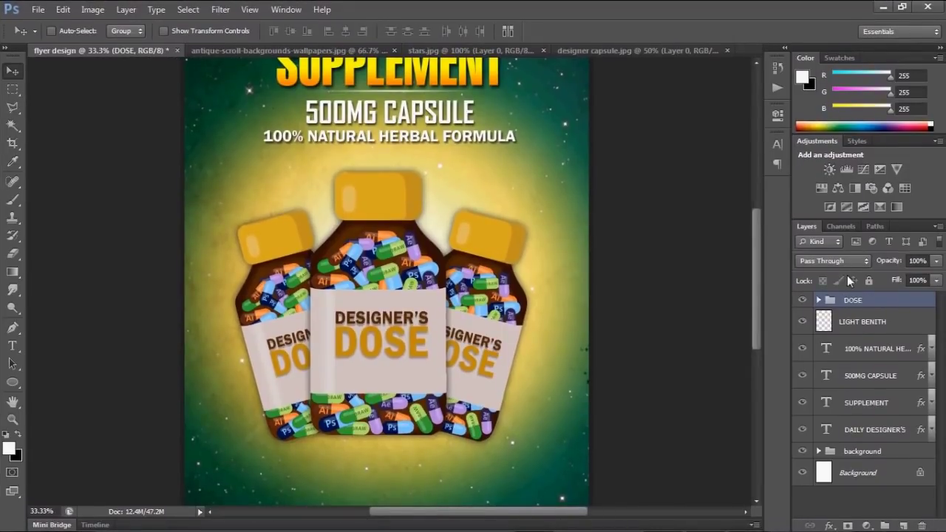
# - Give the DOSE group a drop shadow with distance 10 px and size 30 px
pyautogui.click(831, 525)
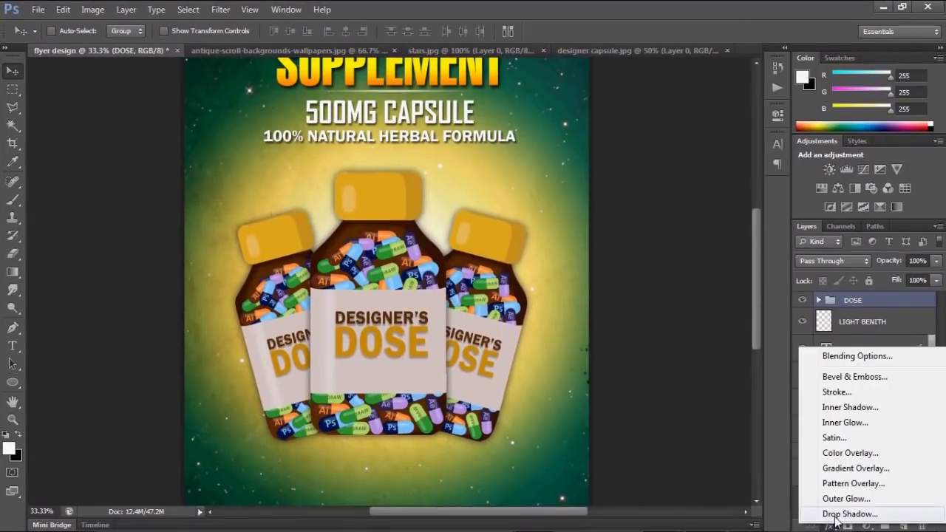
pyautogui.click(850, 510)
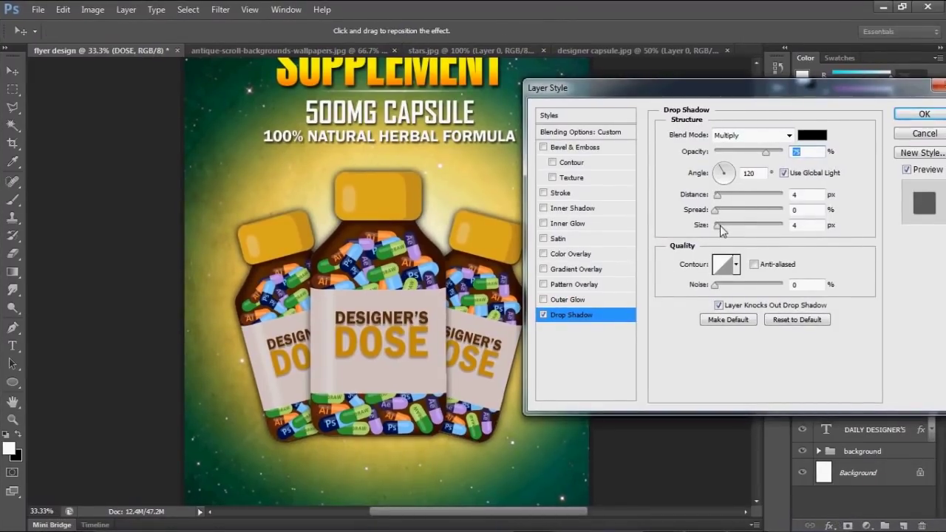
pyautogui.moveTo(719, 226); pyautogui.dragTo(722, 197)
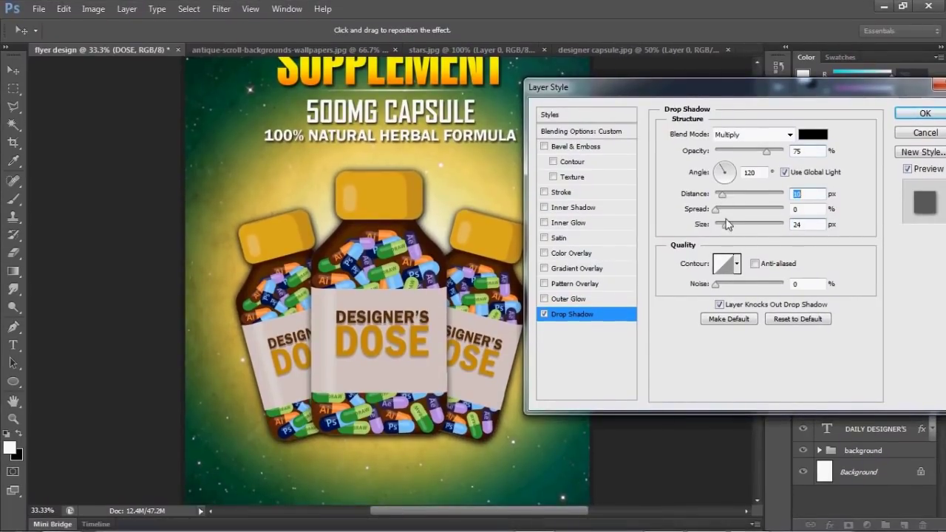
pyautogui.moveTo(727, 225); pyautogui.dragTo(728, 231)
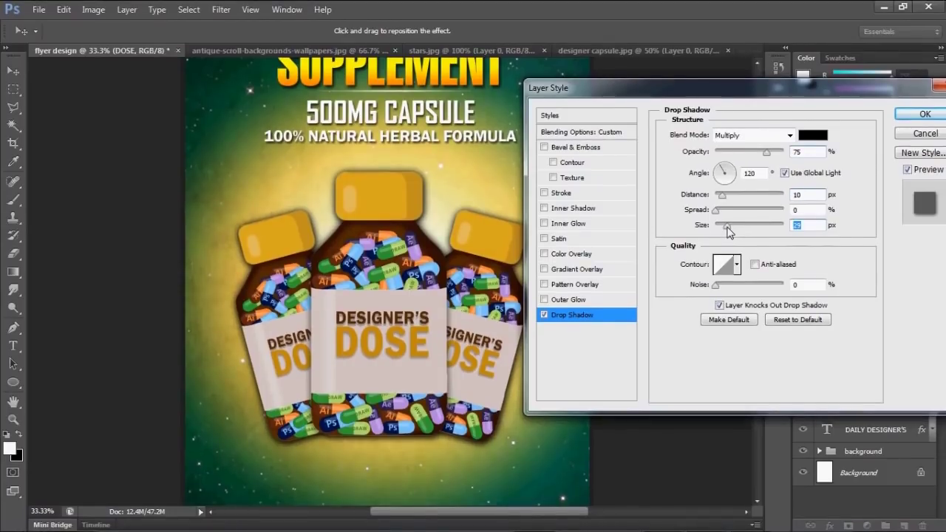
pyautogui.write('3')
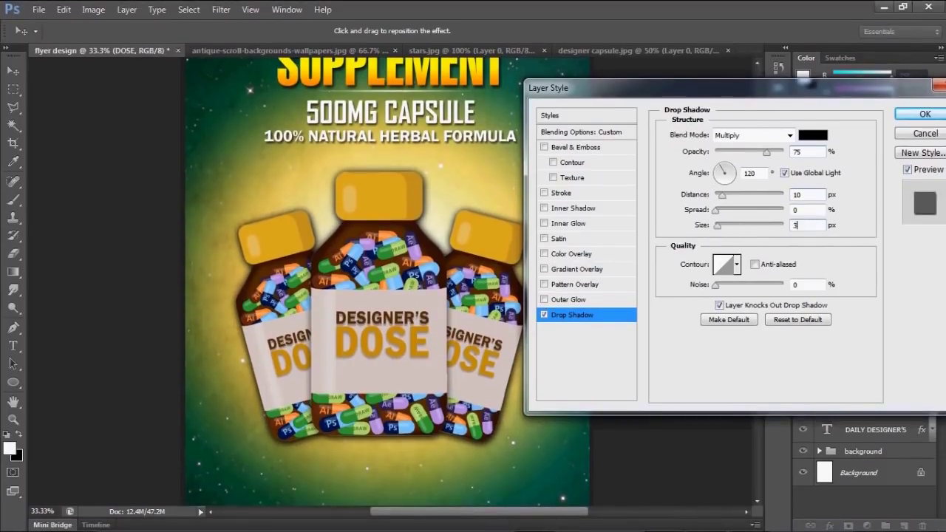
pyautogui.write('0')
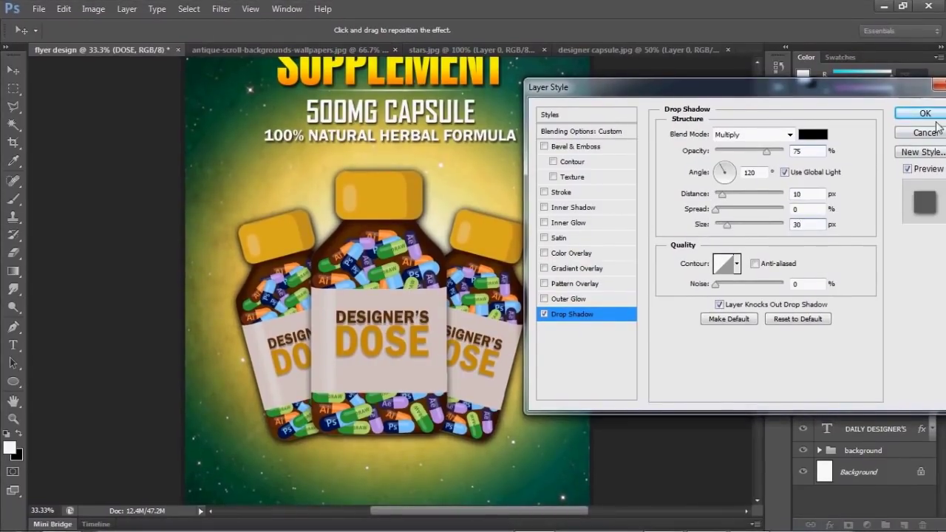
pyautogui.click(924, 114)
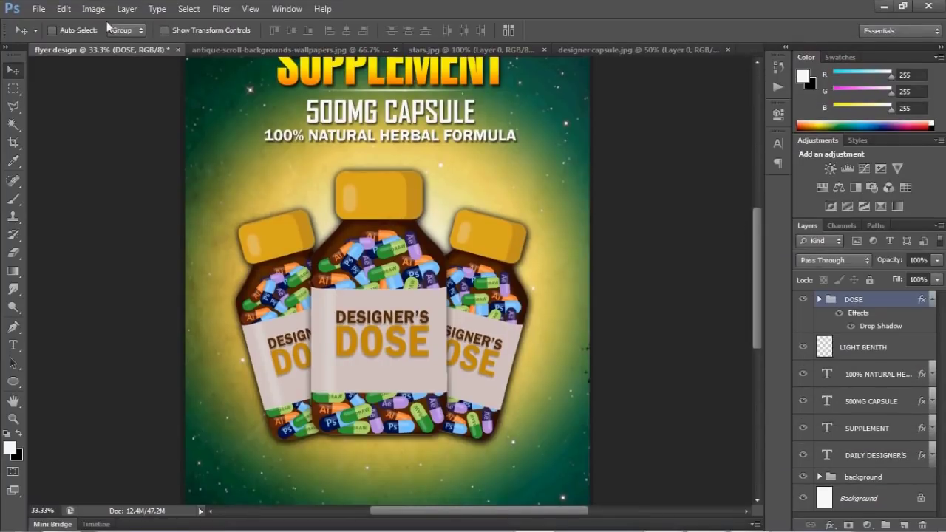
pyautogui.click(932, 300)
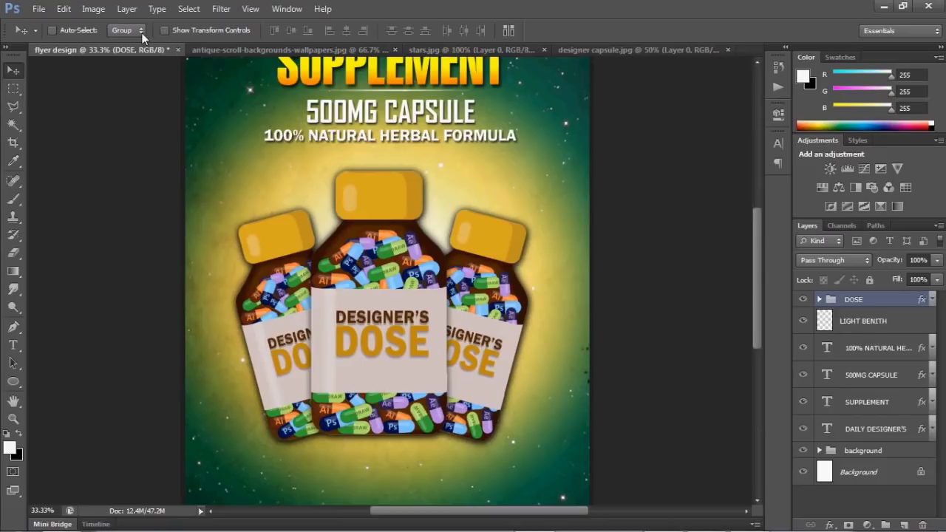
# - Convert the DOSE group's drop shadow into its own layer via Layer Style > Create Layer
pyautogui.click(124, 10)
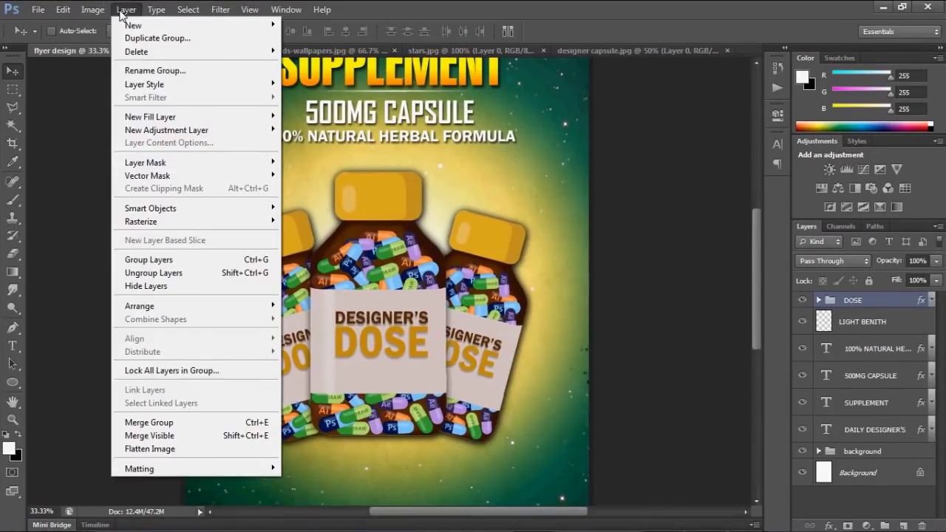
pyautogui.moveTo(145, 85)
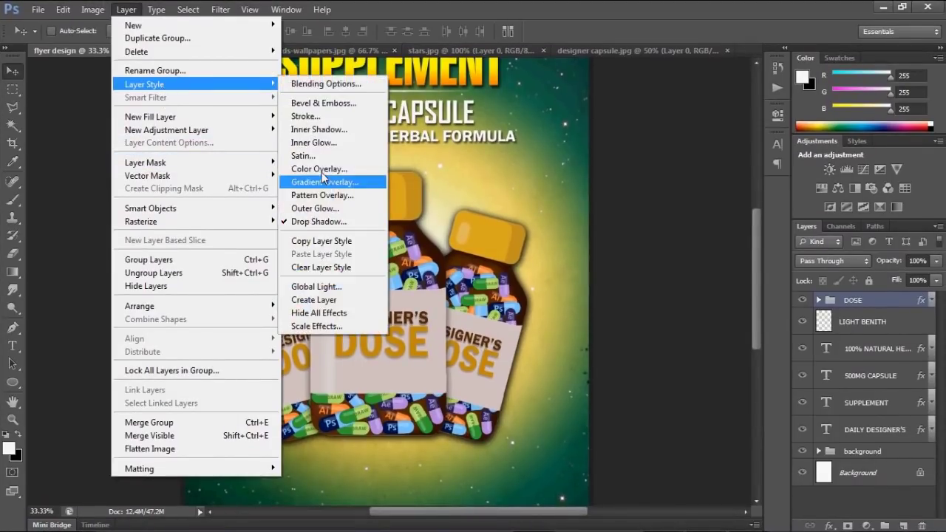
pyautogui.click(330, 301)
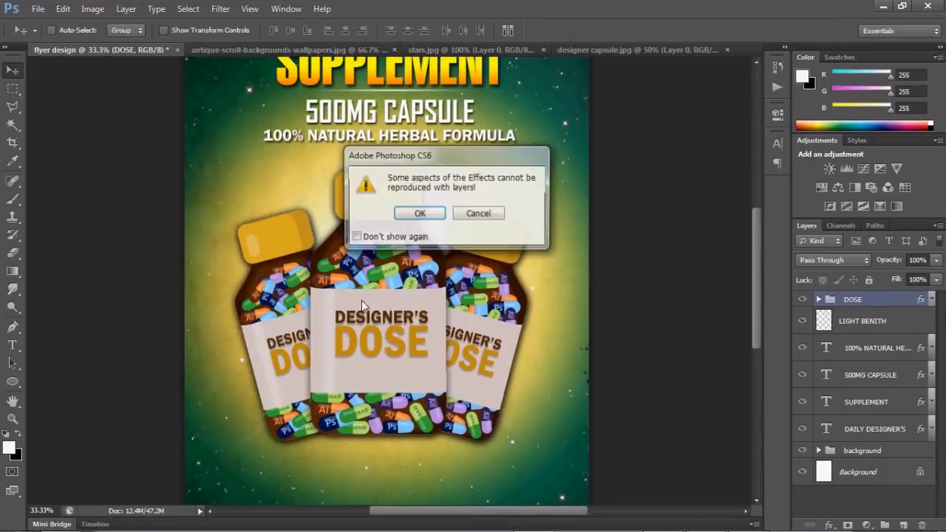
pyautogui.click(418, 214)
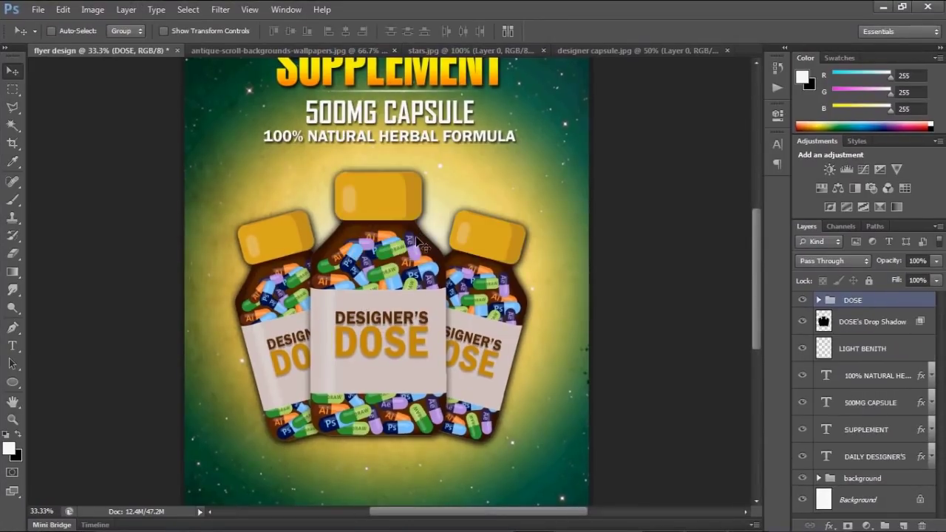
pyautogui.click(858, 331)
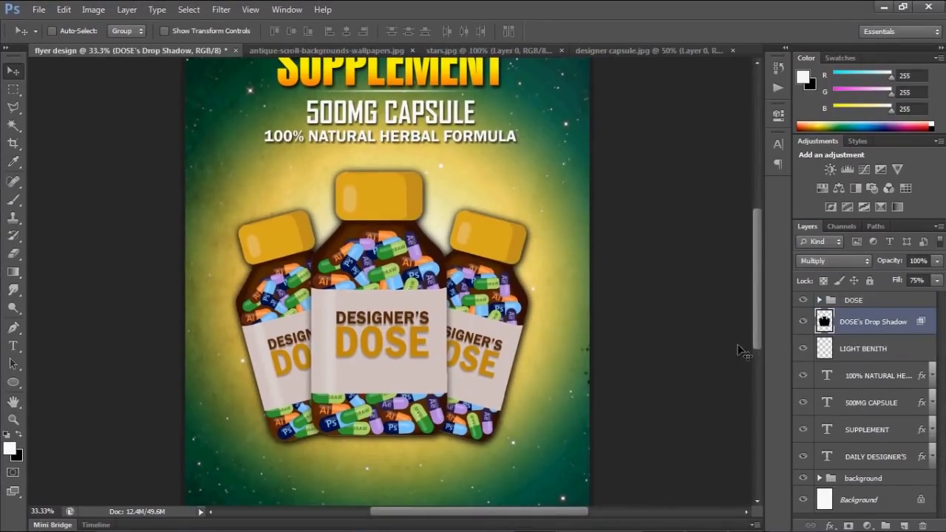
# - Rotate the shadow layer about -15° and add a layer mask to it
pyautogui.hotkey('ctrl', 't')
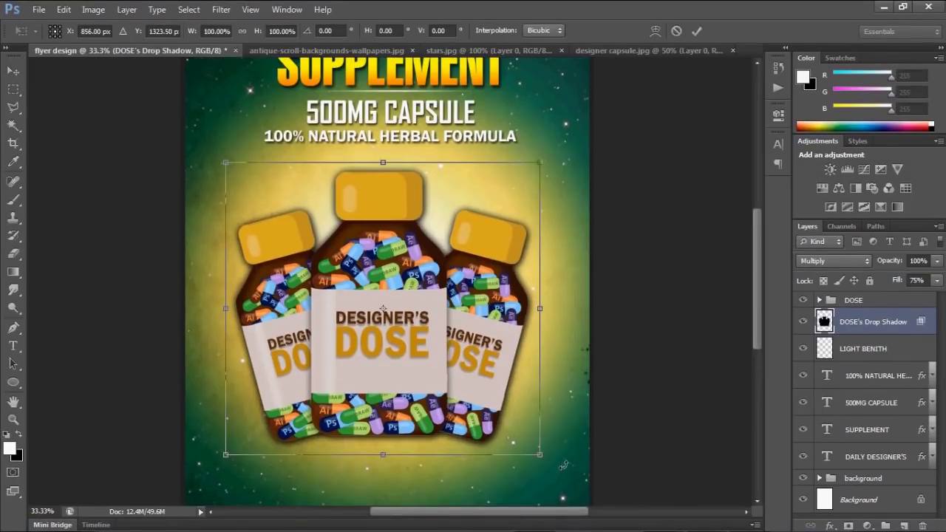
pyautogui.moveTo(549, 470); pyautogui.dragTo(570, 439)
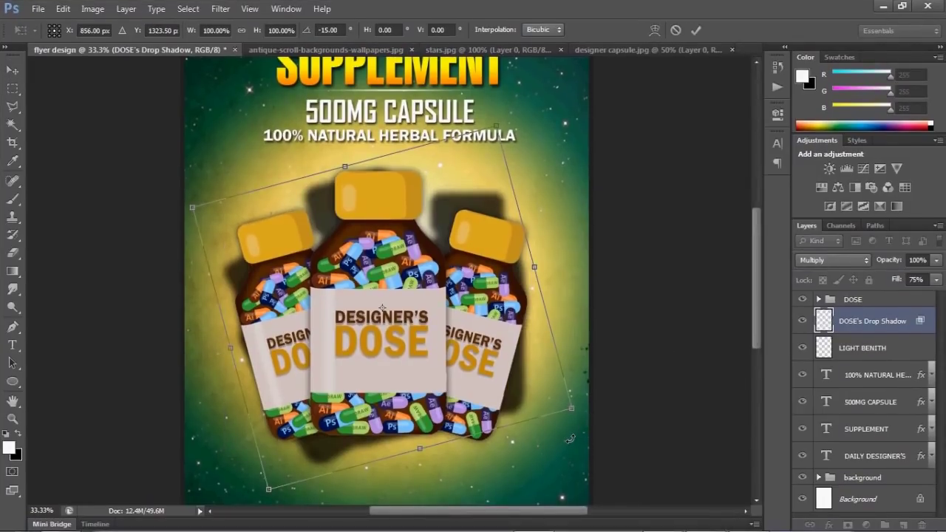
pyautogui.click(695, 31)
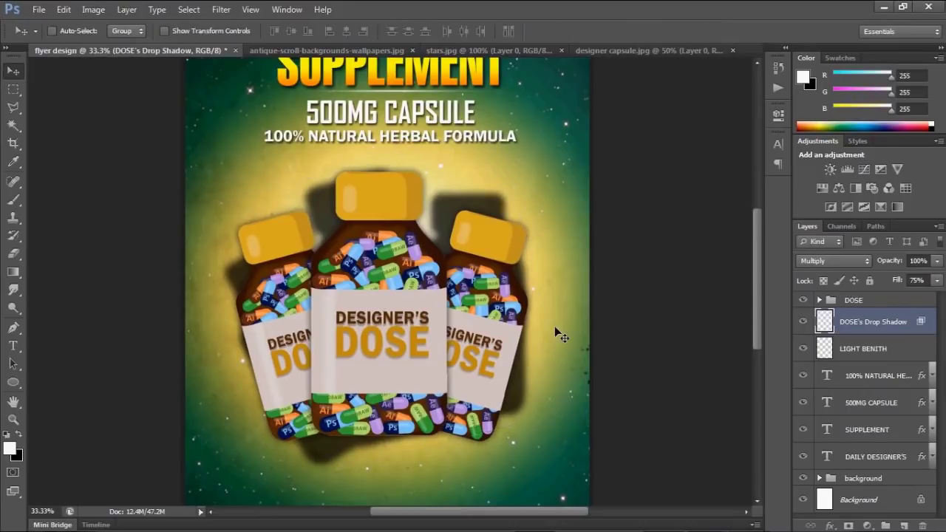
pyautogui.click(847, 525)
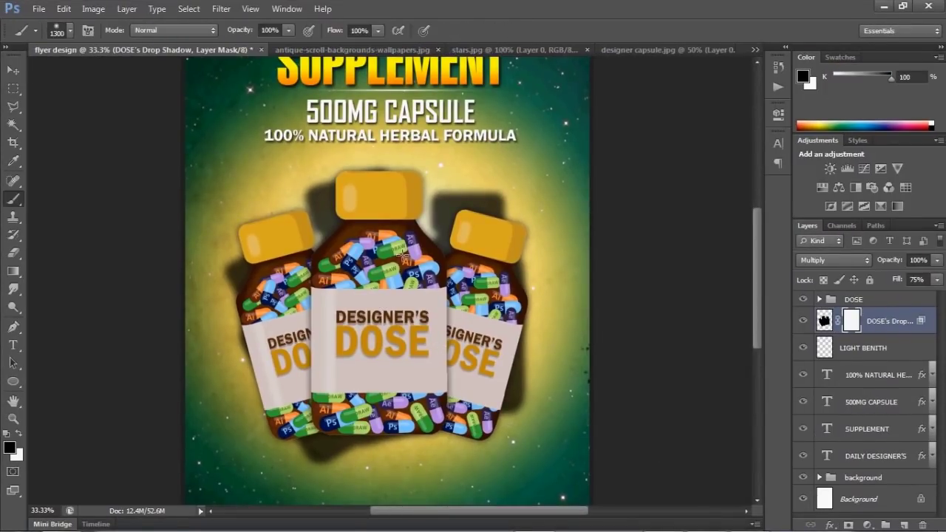
# - Enlarge the soft black brush to several hundred pixels and mask the shadow beside the bottles and the centre neck
pyautogui.rightClick(527, 293)
pyautogui.moveTo(547, 286); pyautogui.dragTo(470, 277)
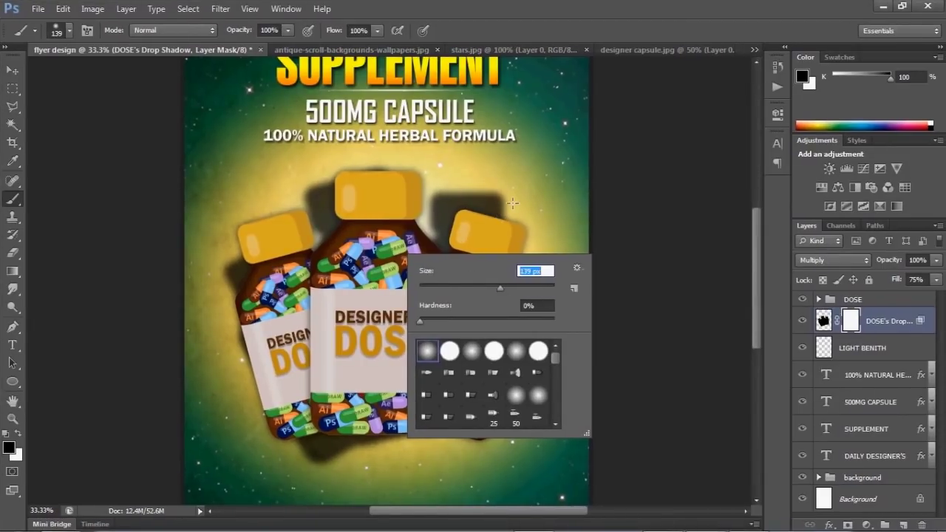
pyautogui.press('Return')
pyautogui.rightClick(524, 240)
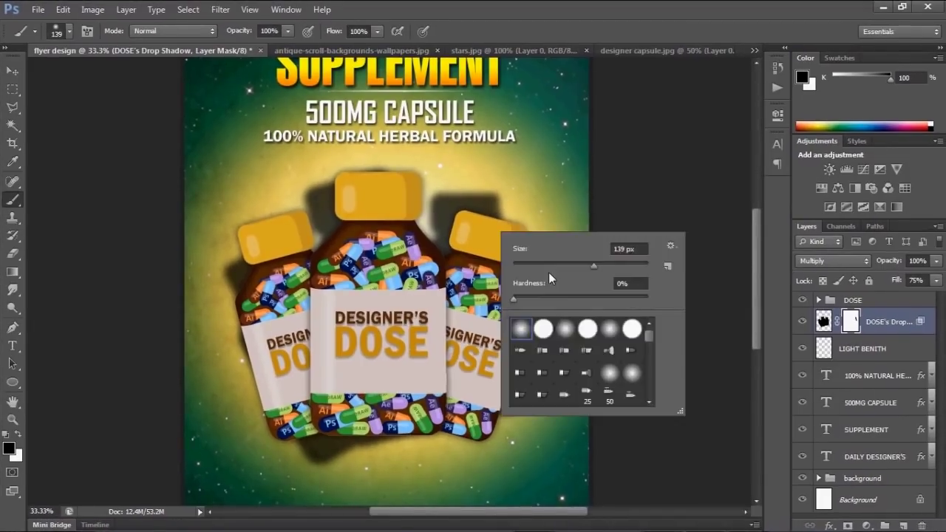
pyautogui.moveTo(548, 266); pyautogui.dragTo(613, 267)
pyautogui.press('Return')
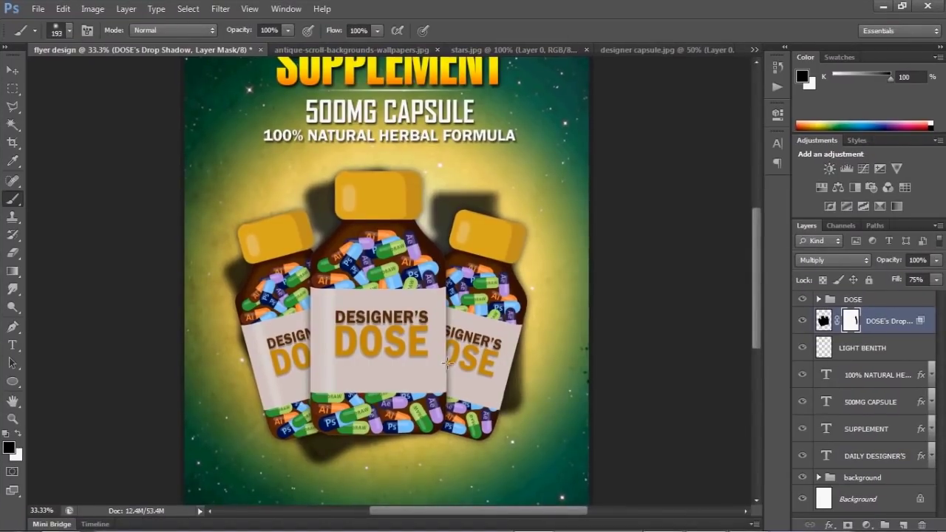
pyautogui.rightClick(499, 427)
pyautogui.moveTo(560, 359); pyautogui.dragTo(633, 359)
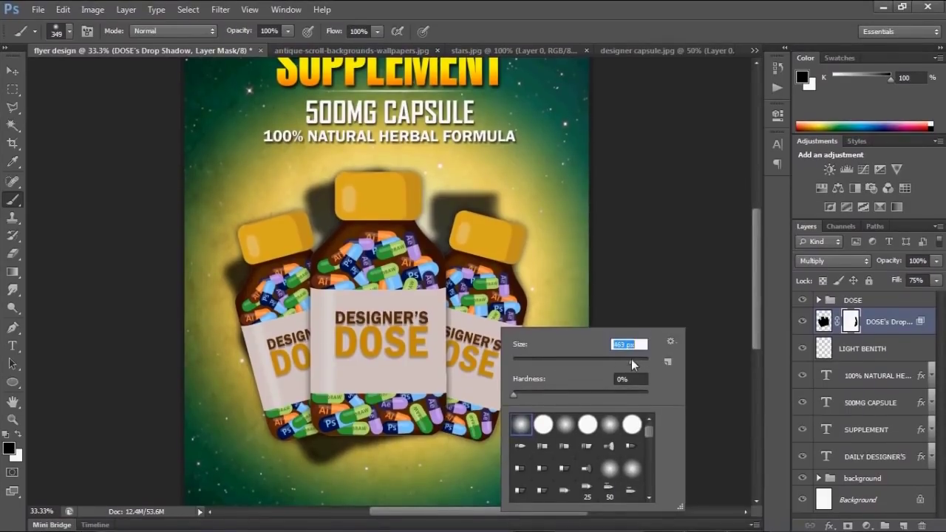
pyautogui.moveTo(500, 267); pyautogui.dragTo(487, 432)
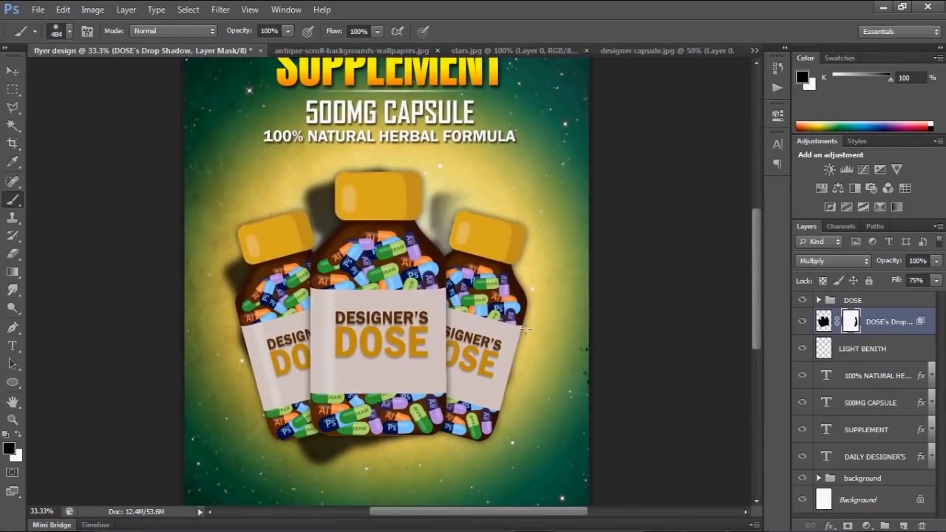
pyautogui.moveTo(455, 222)
pyautogui.mouseDown()
pyautogui.moveTo(436, 196)
pyautogui.moveTo(355, 185)
pyautogui.moveTo(334, 229)
pyautogui.mouseUp()
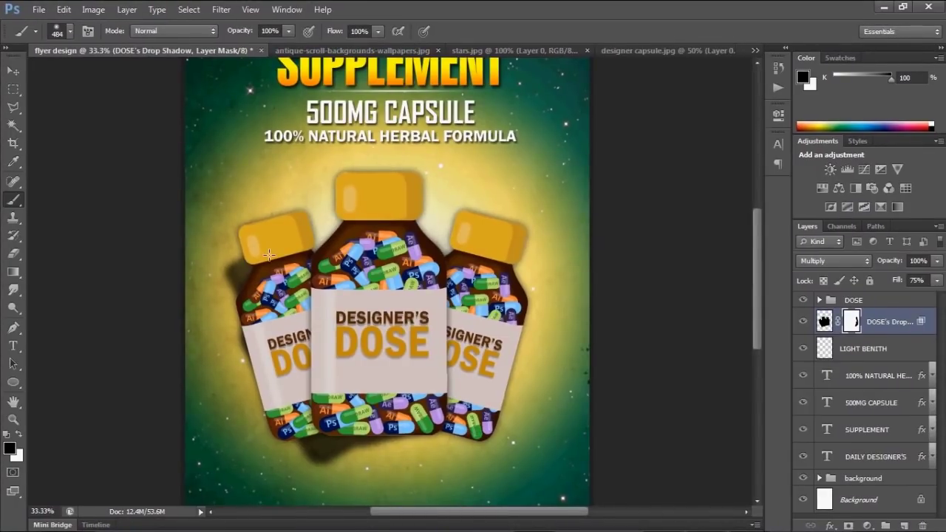
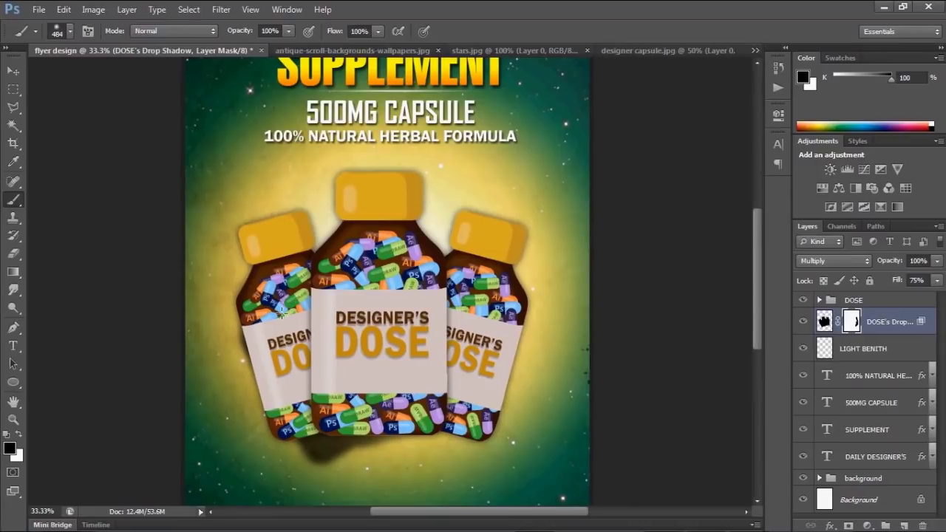
# - Mask away part of the bottle drop shadow, then duplicate the shadow layer
pyautogui.moveTo(281, 314); pyautogui.dragTo(429, 297)
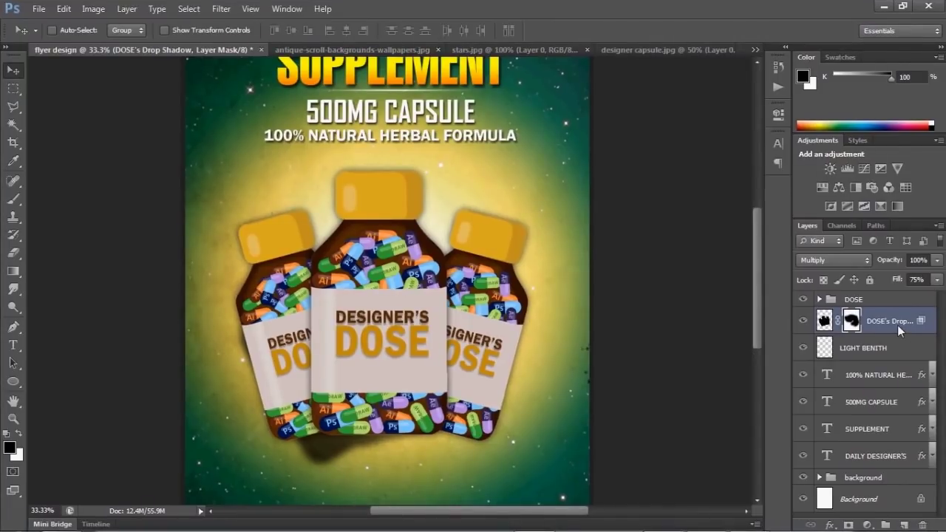
pyautogui.rightClick(898, 330)
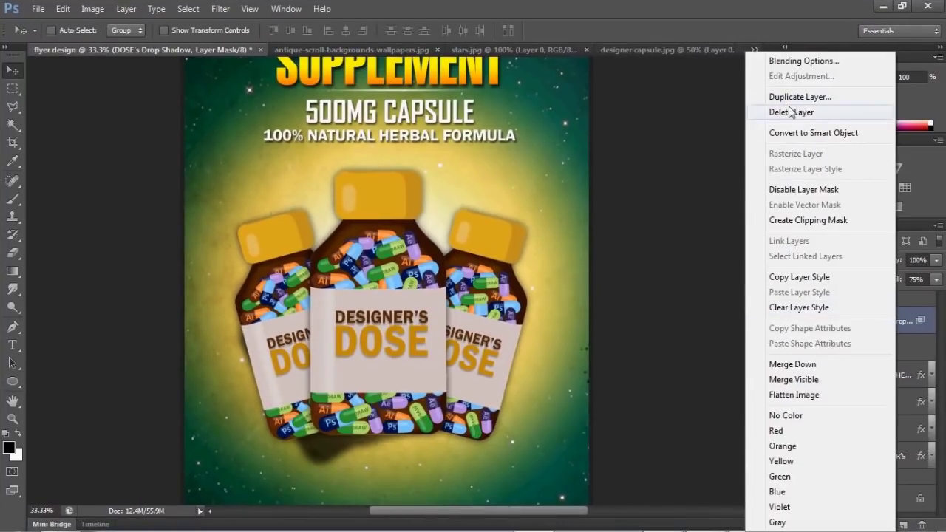
pyautogui.click(796, 99)
pyautogui.click(573, 156)
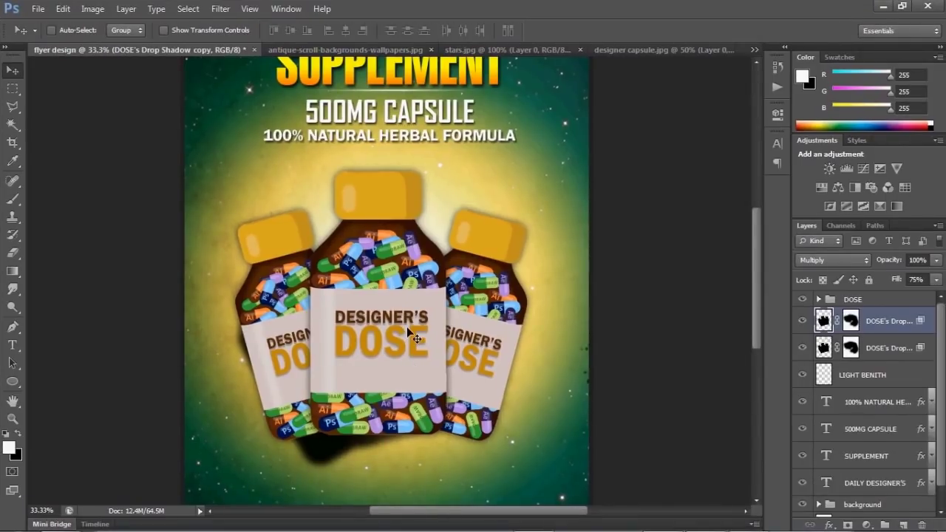
# - Flip the shadow copy horizontally and set up a black brush on its mask
pyautogui.hotkey('ctrl', 't')
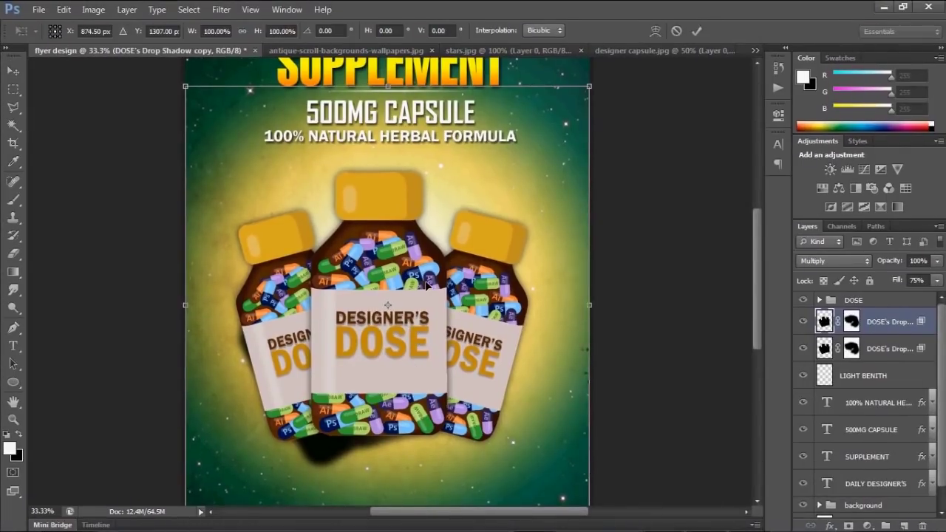
pyautogui.rightClick(427, 285)
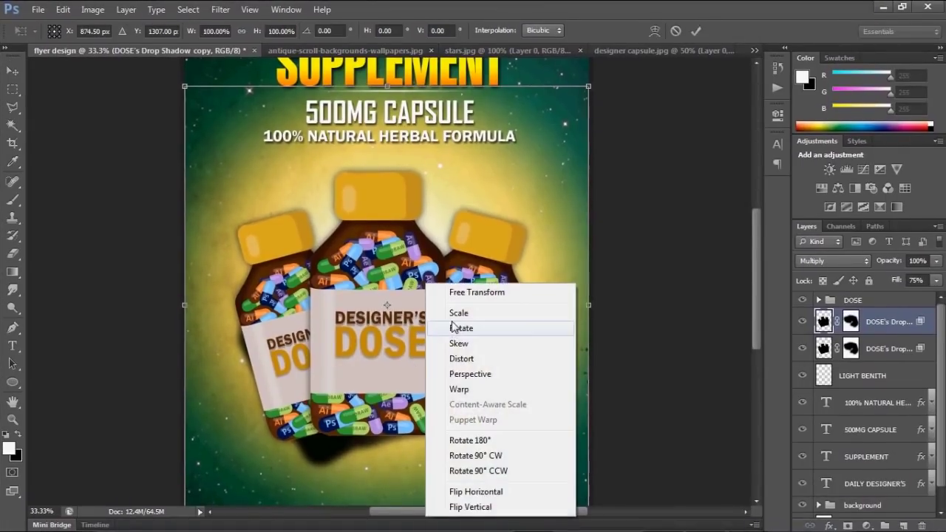
pyautogui.click(493, 486)
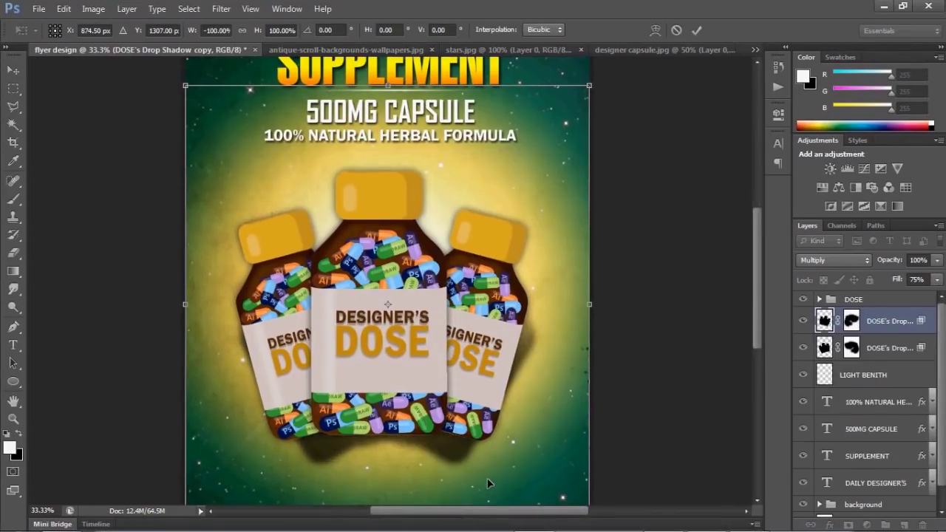
pyautogui.click(695, 30)
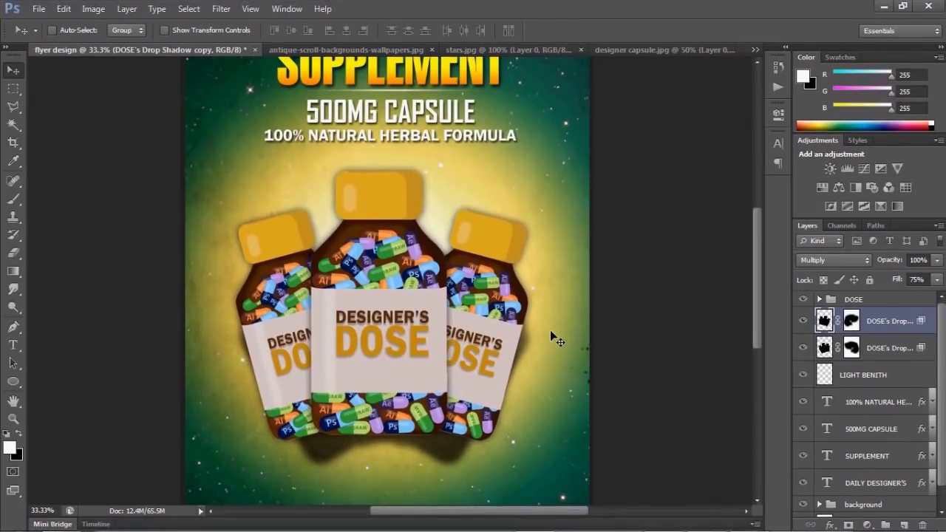
pyautogui.click(851, 320)
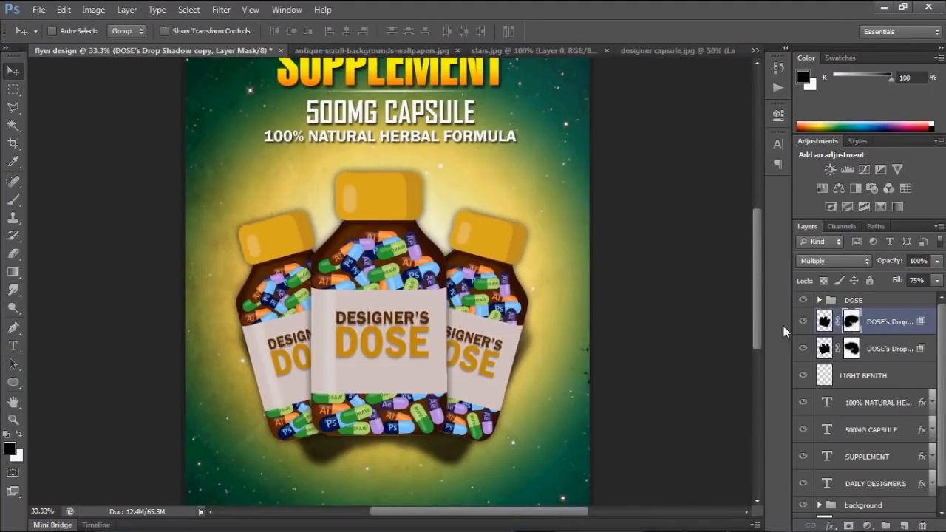
pyautogui.press('b')
pyautogui.press('d')
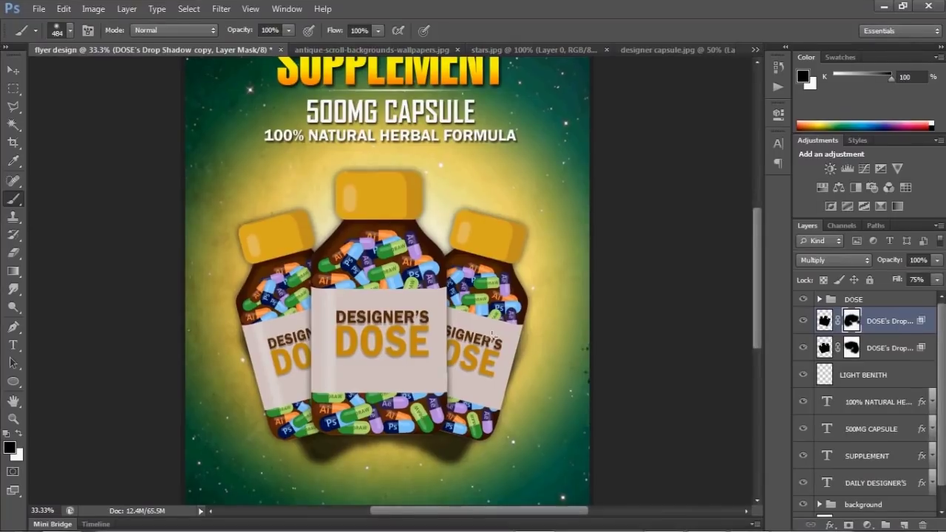
# - Group the two DOSE's Drop Shadow layers into a group named SHADOWS
pyautogui.press('v')
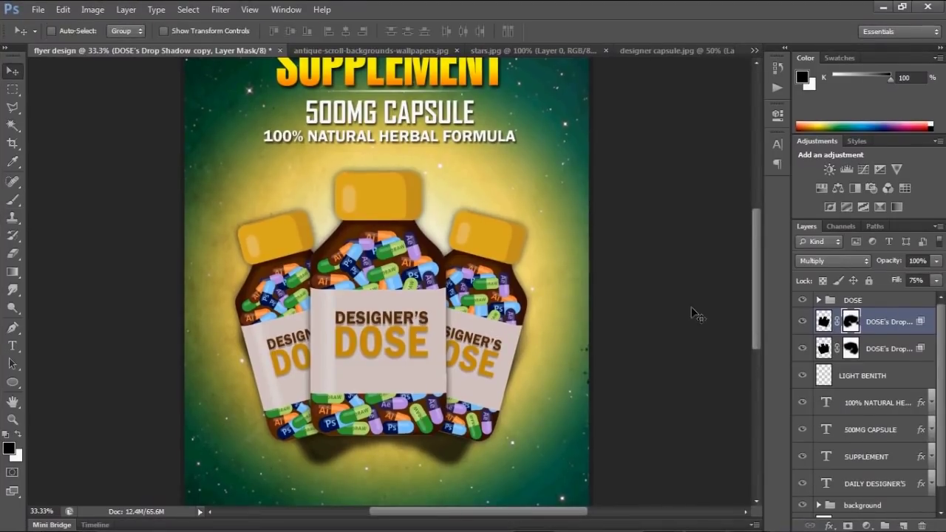
pyautogui.keyDown('shift'); pyautogui.click(884, 355); pyautogui.keyUp('shift')
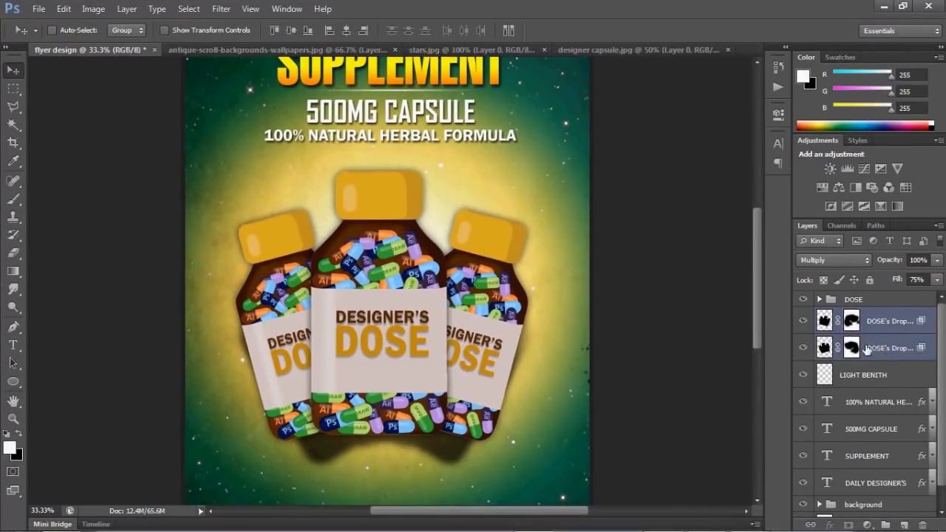
pyautogui.hotkey('ctrl', 'g')
pyautogui.write('S')
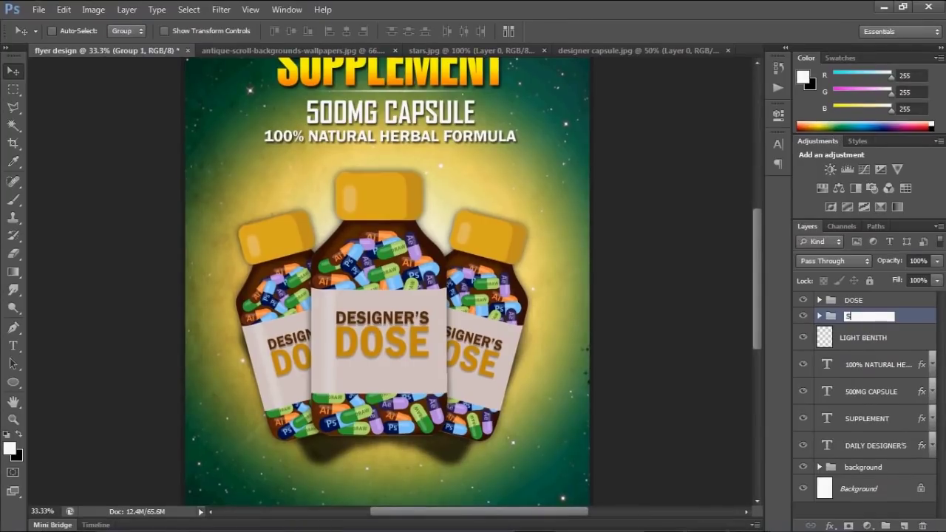
pyautogui.write('HADOWS')
pyautogui.press('Return')
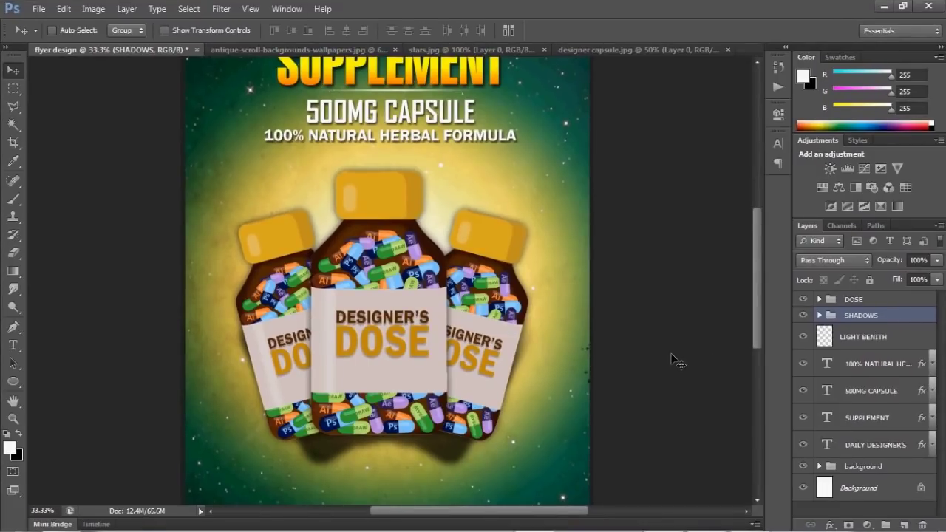
pyautogui.moveTo(759, 259)
pyautogui.mouseDown()
pyautogui.moveTo(771, 306)
pyautogui.moveTo(772, 295)
pyautogui.mouseUp()
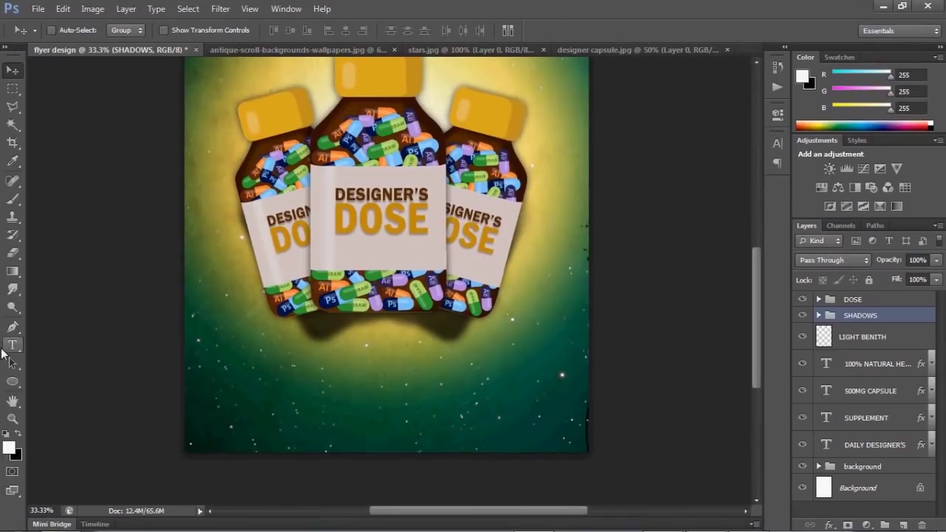
# - Type 'REQUEST FOR YOU OWN CAPSULE NOW!' below the bottles and centre it beneath them
pyautogui.press('t')
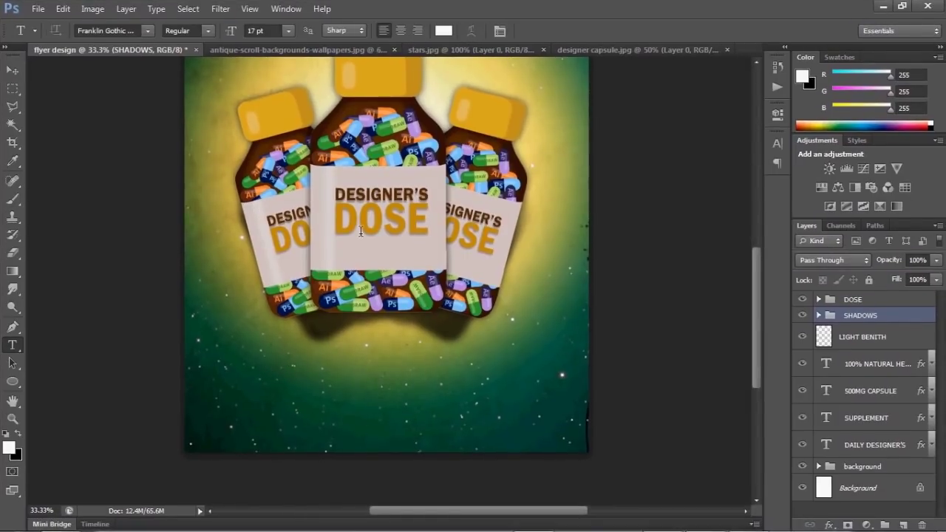
pyautogui.click(265, 359)
pyautogui.write('RE')
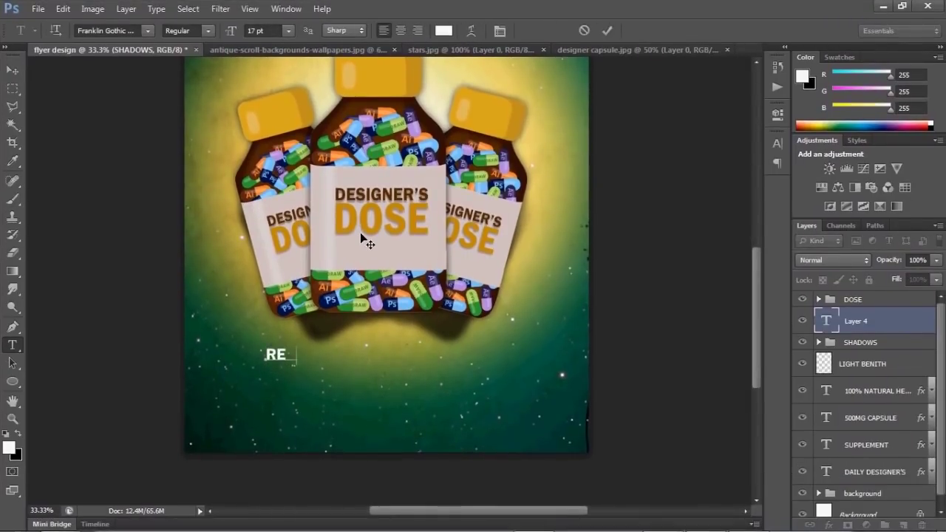
pyautogui.write('QUEST FOR')
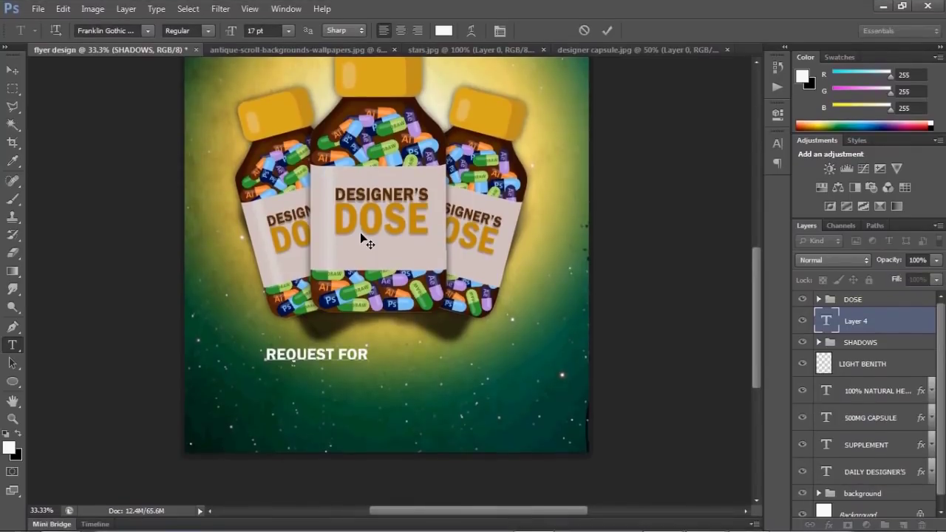
pyautogui.write(' YOU OWN')
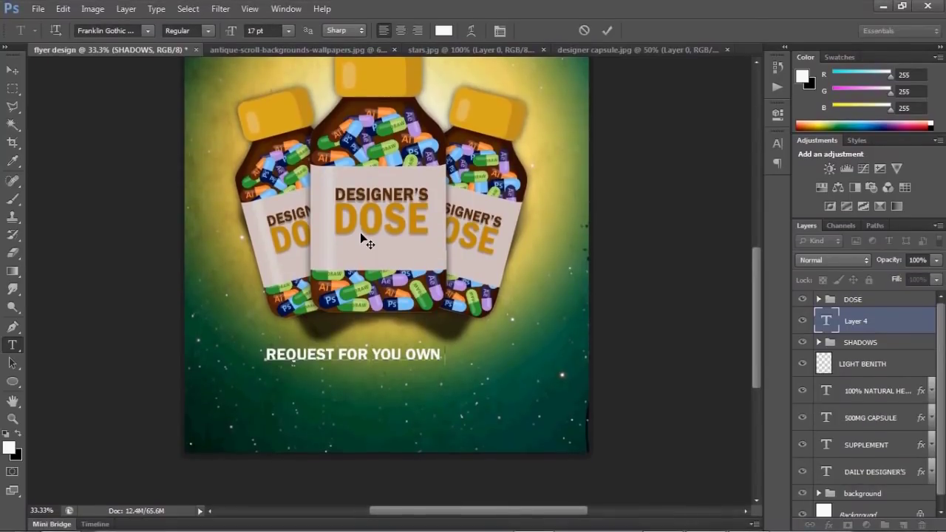
pyautogui.write(' CAPSULE ')
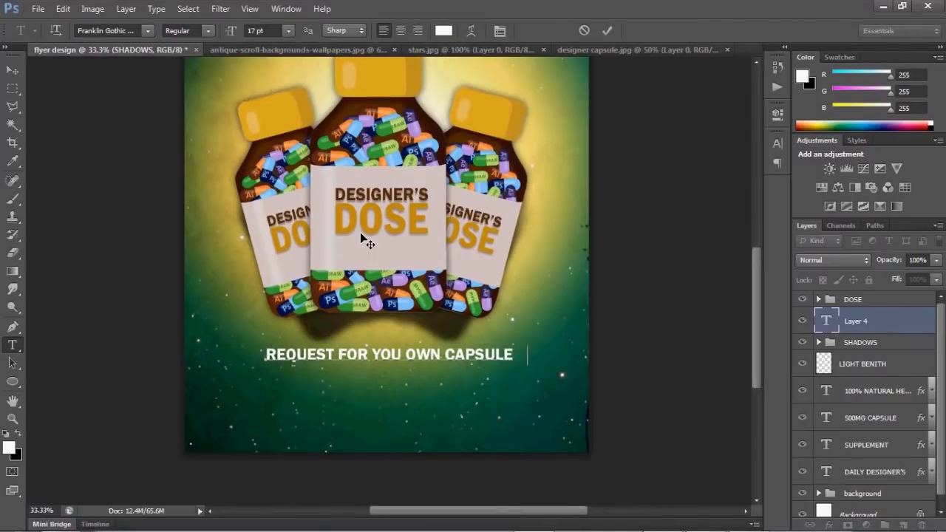
pyautogui.write('NOW!')
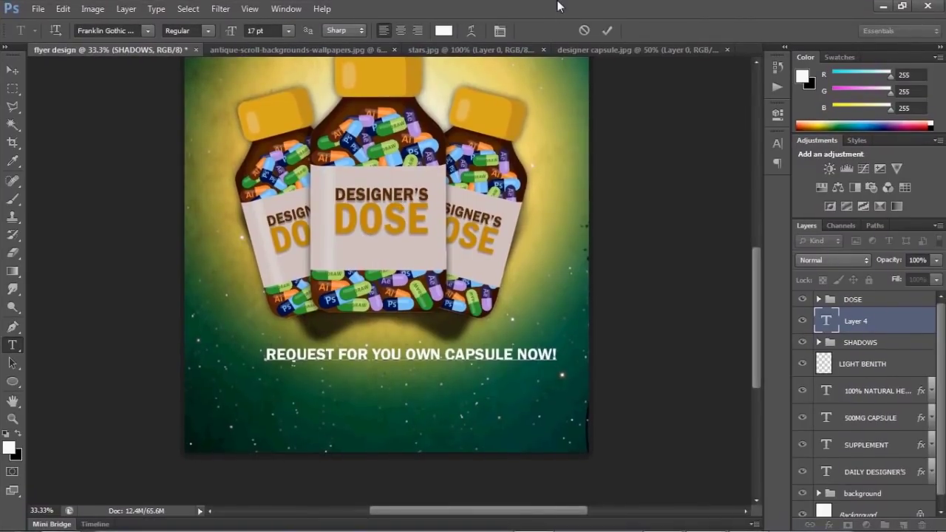
pyautogui.click(607, 30)
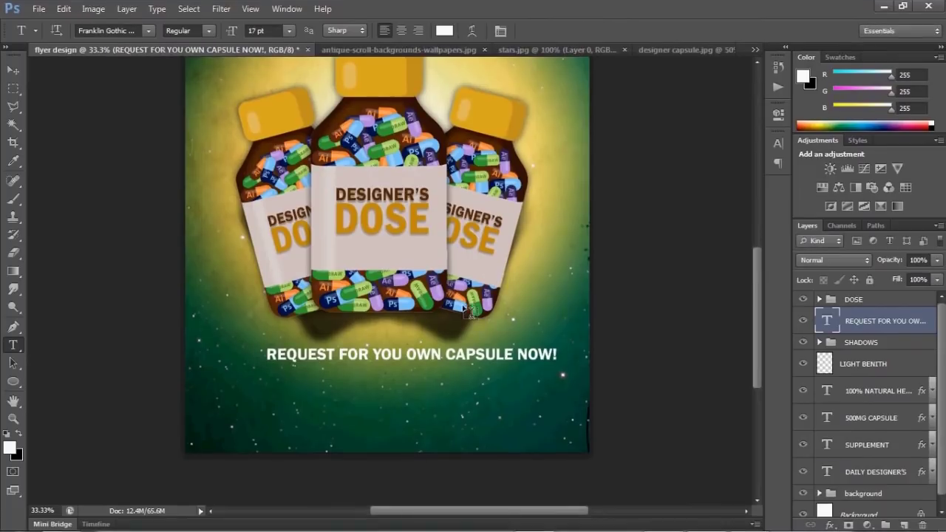
pyautogui.press('v')
pyautogui.moveTo(427, 359); pyautogui.dragTo(414, 360)
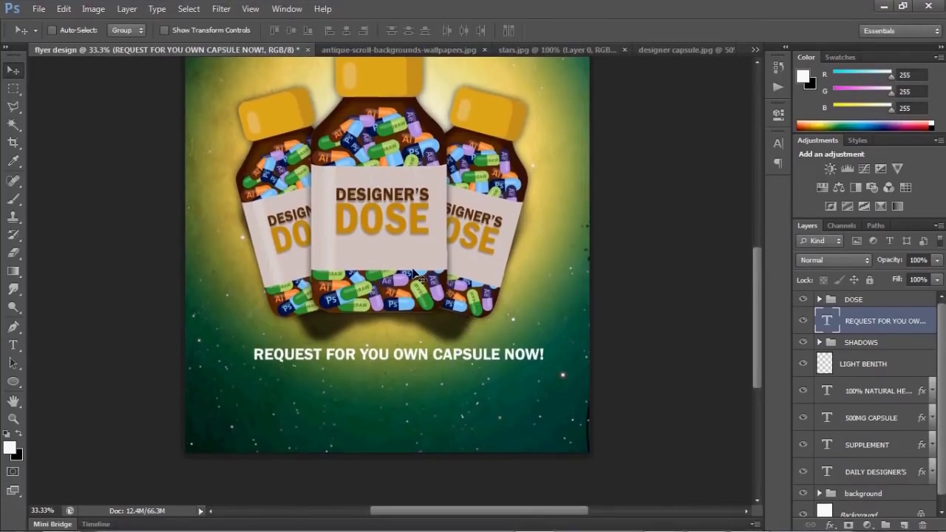
pyautogui.scroll(2, 418, 275)
pyautogui.hotkey('ctrl', '0')
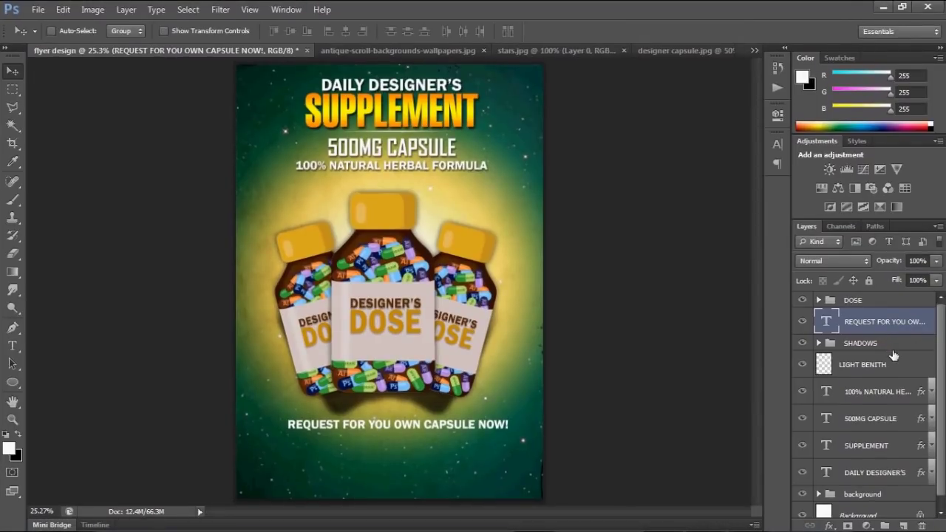
# - Move the SHADOWS and DOSE groups up slightly
pyautogui.click(836, 343)
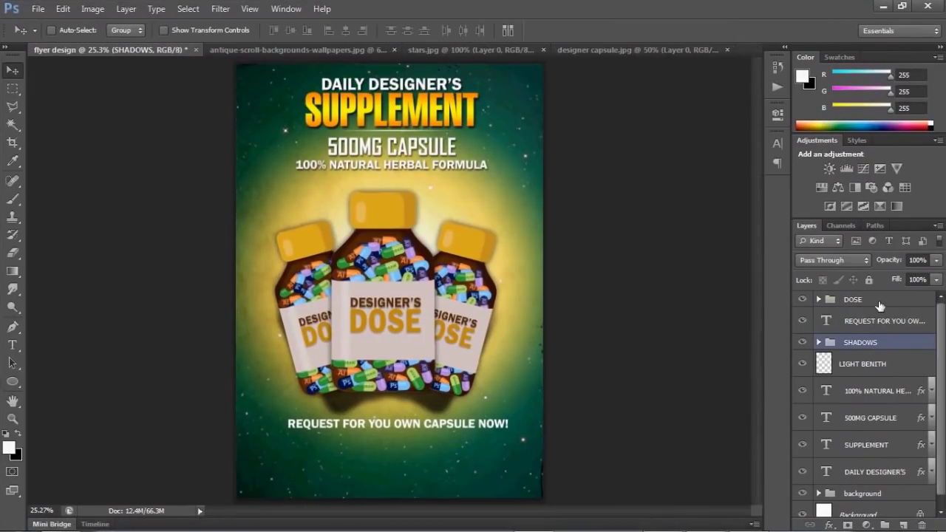
pyautogui.keyDown('ctrl'); pyautogui.click(879, 305); pyautogui.keyUp('ctrl')
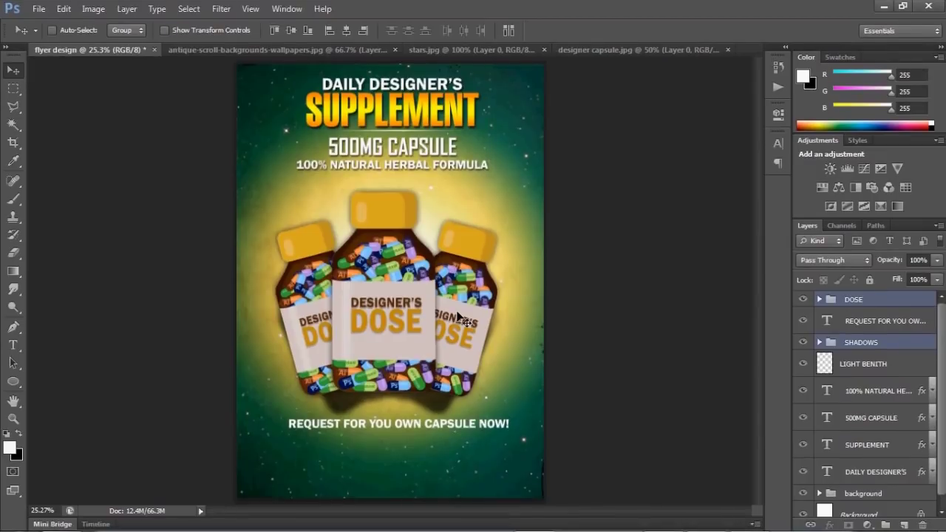
pyautogui.moveTo(459, 316); pyautogui.dragTo(459, 310)
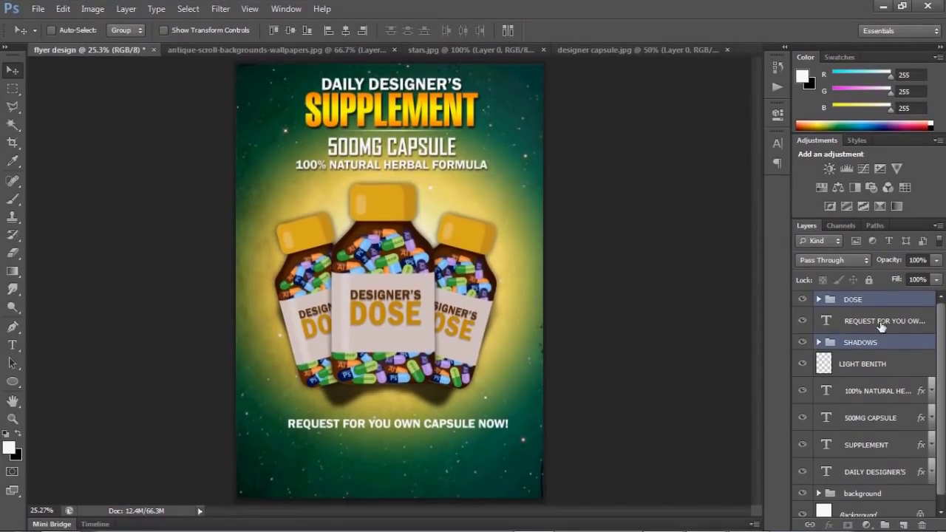
# - Nudge the headline text layers and LIGHT BENITH glow up three pixels
pyautogui.click(881, 324)
pyautogui.click(884, 391)
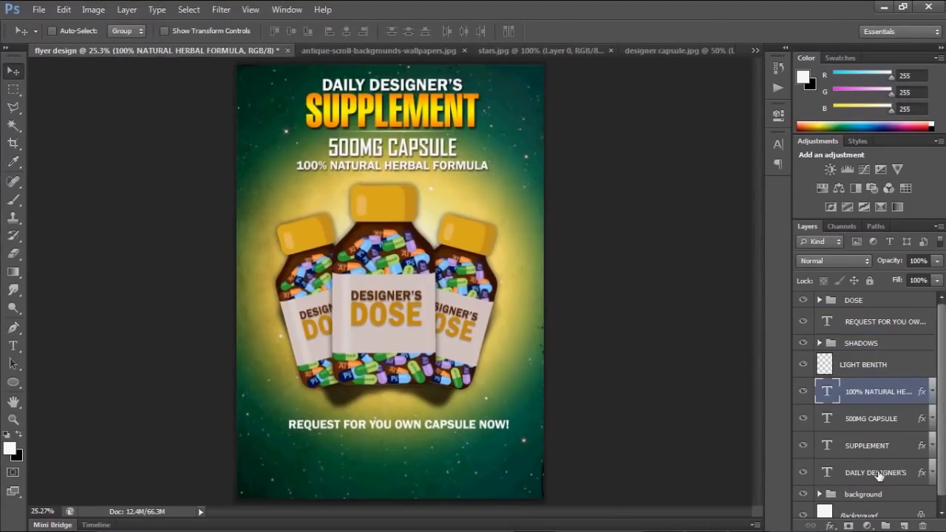
pyautogui.keyDown('shift'); pyautogui.click(879, 473); pyautogui.keyUp('shift')
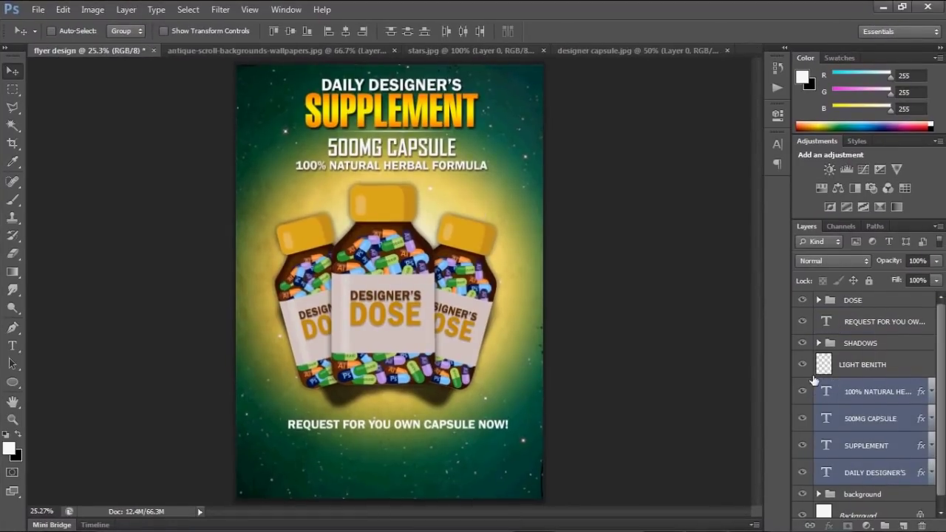
pyautogui.keyDown('shift'); pyautogui.click(871, 368); pyautogui.keyUp('shift')
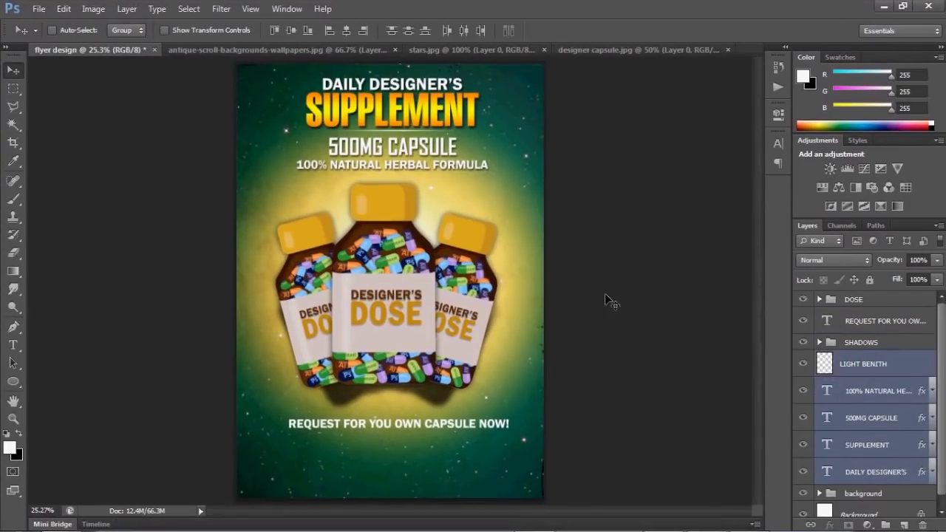
pyautogui.press('Up')
pyautogui.press('Up')
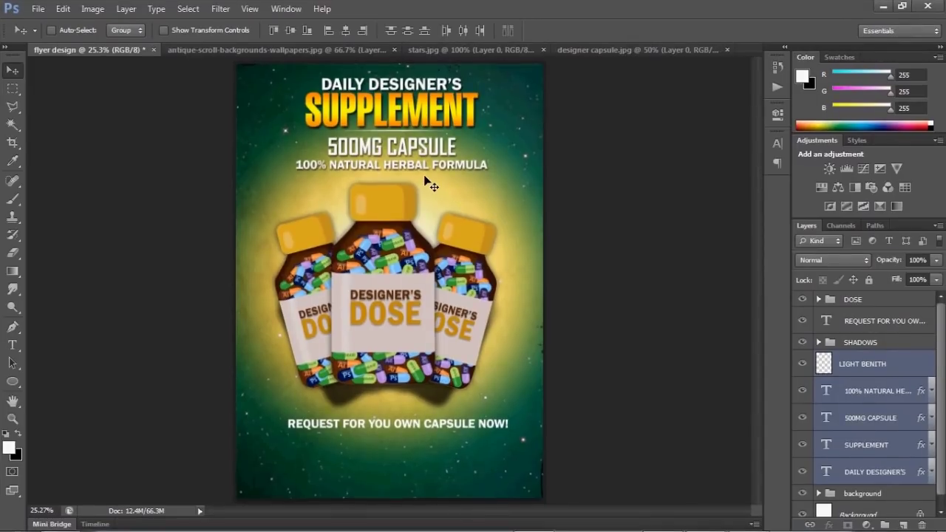
pyautogui.press('Up')
pyautogui.press('Up')
pyautogui.press('Up')
pyautogui.press('Up')
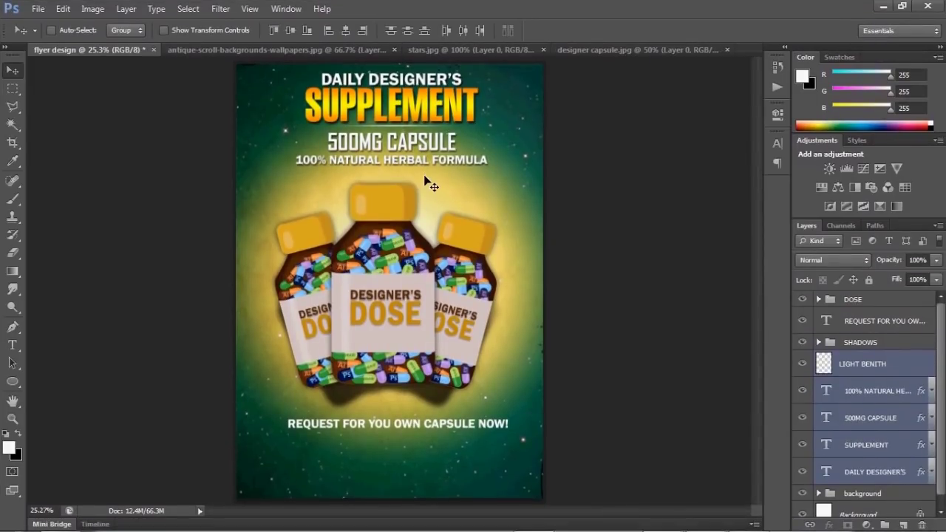
pyautogui.press('Up')
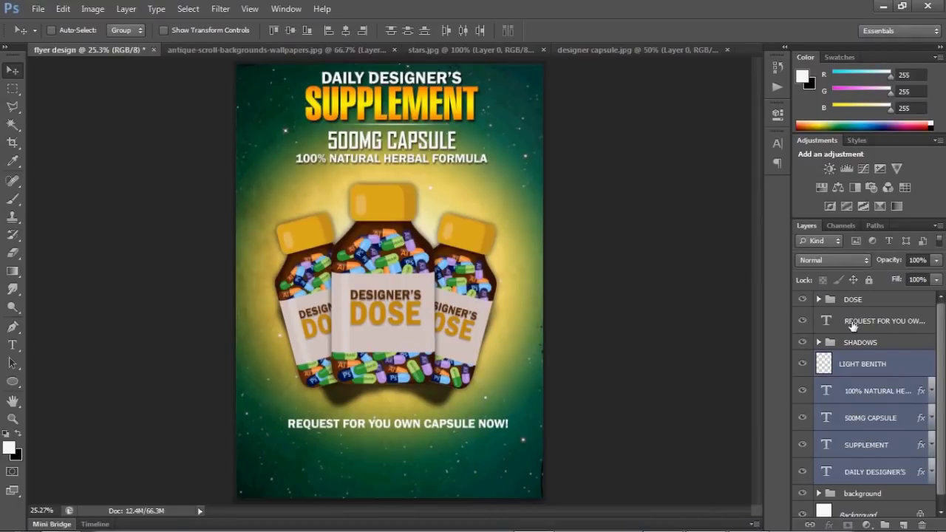
# - Move the bottles, shadows and call-to-action up, then raise the call-to-action further
pyautogui.click(853, 323)
pyautogui.keyDown('shift'); pyautogui.click(850, 342); pyautogui.keyUp('shift')
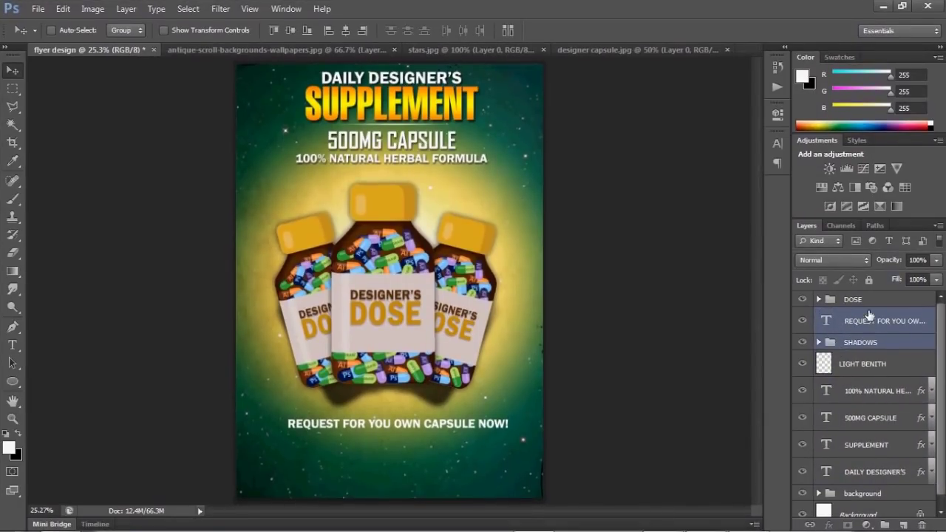
pyautogui.keyDown('shift'); pyautogui.click(867, 303); pyautogui.keyUp('shift')
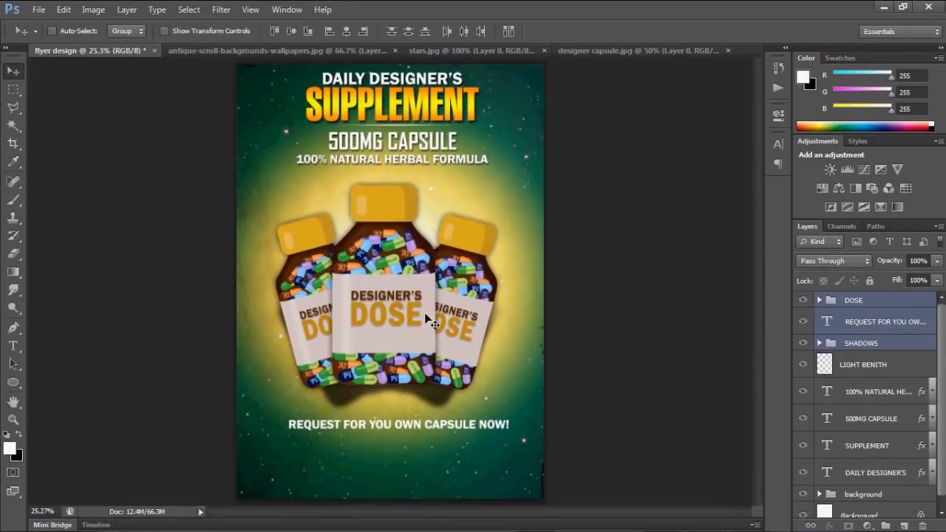
pyautogui.moveTo(425, 314); pyautogui.dragTo(428, 307)
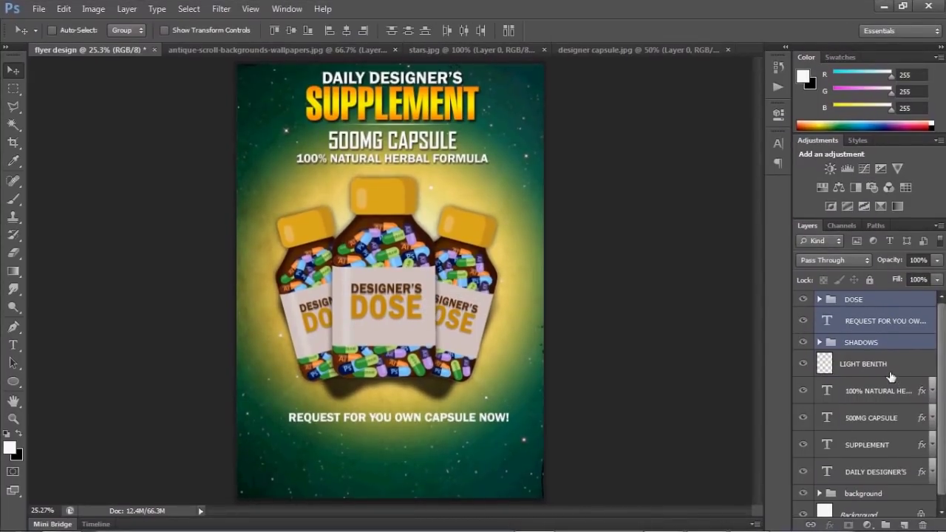
pyautogui.click(891, 370)
pyautogui.click(883, 323)
pyautogui.moveTo(423, 439); pyautogui.dragTo(419, 434)
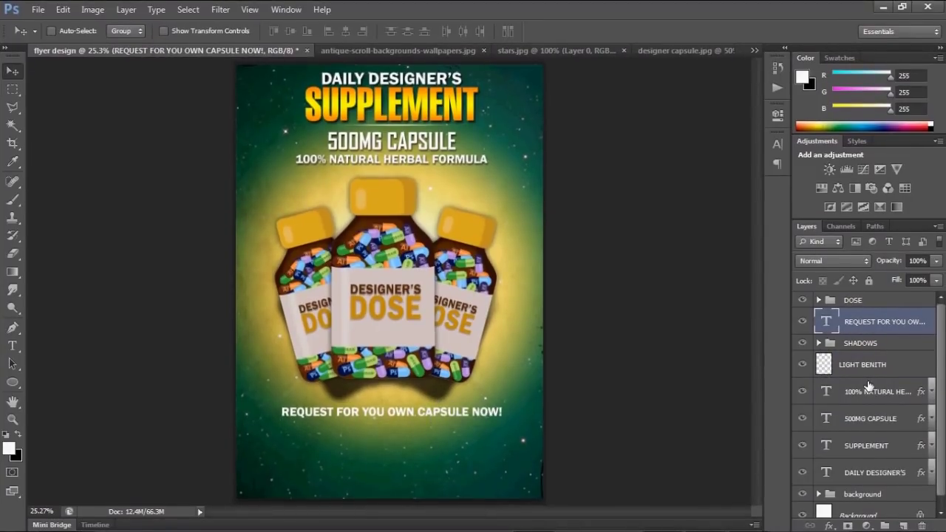
# - Align all layers from DOSE to DAILY DESIGNER'S on their horizontal centres
pyautogui.click(884, 303)
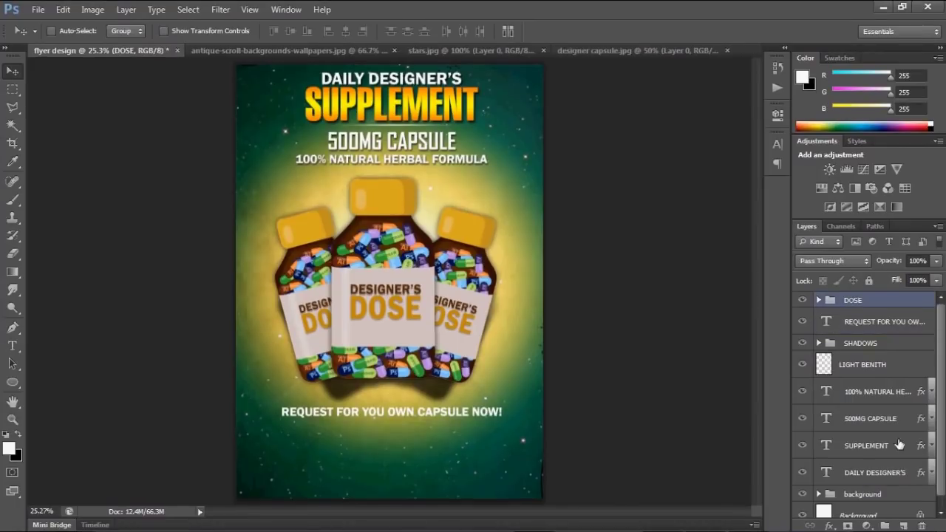
pyautogui.keyDown('shift'); pyautogui.click(890, 473); pyautogui.keyUp('shift')
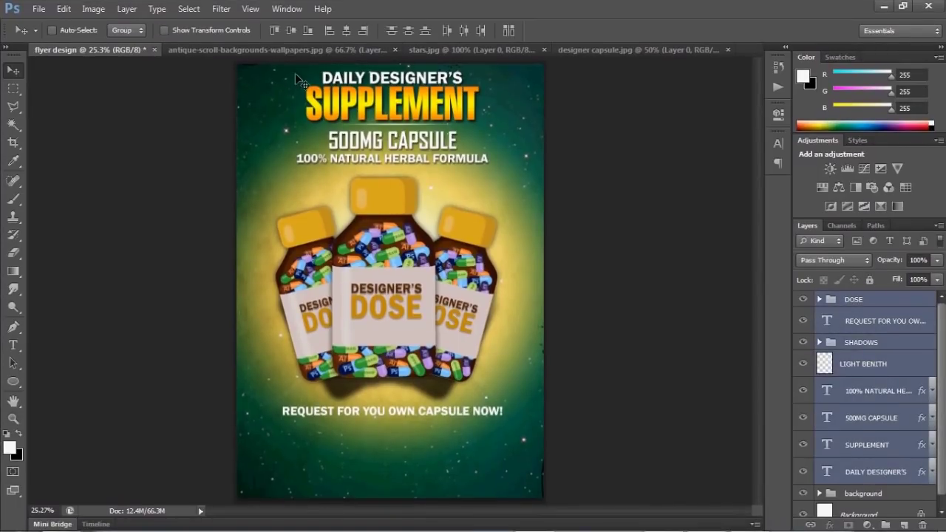
pyautogui.click(350, 33)
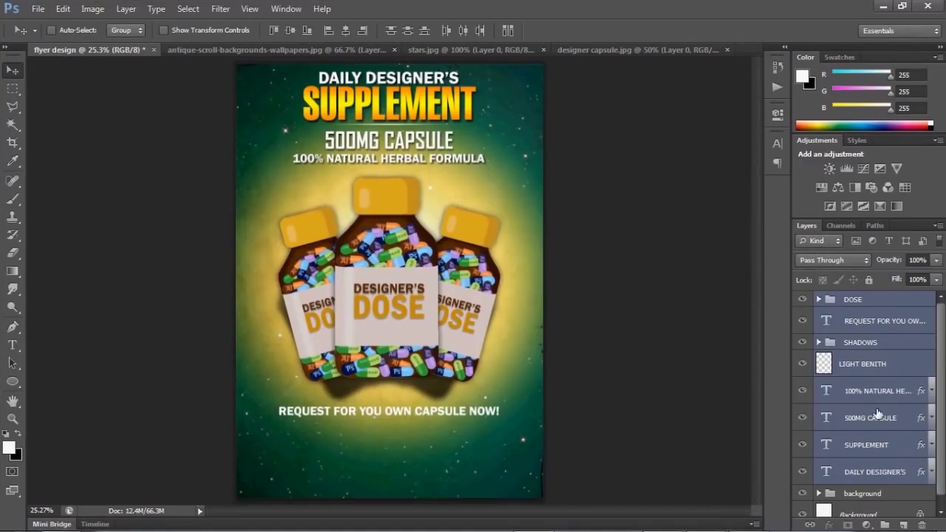
pyautogui.click(878, 493)
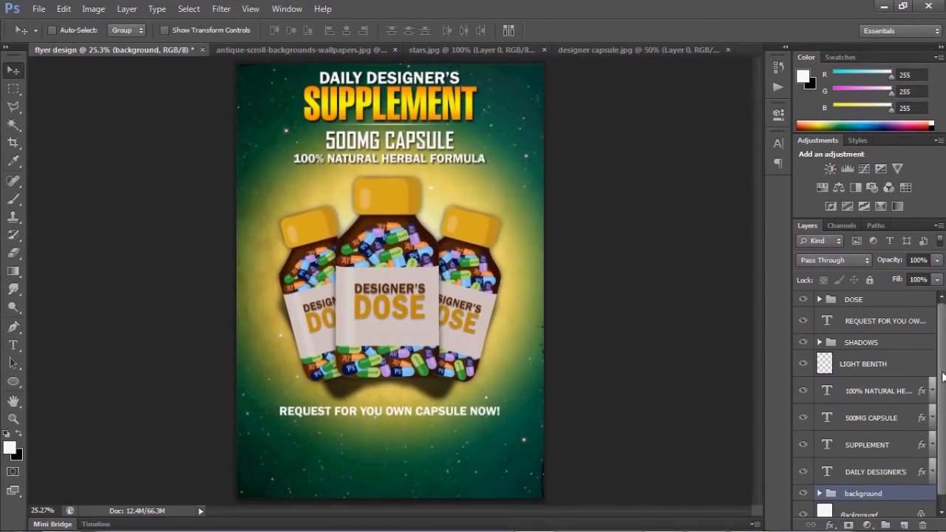
pyautogui.click(827, 329)
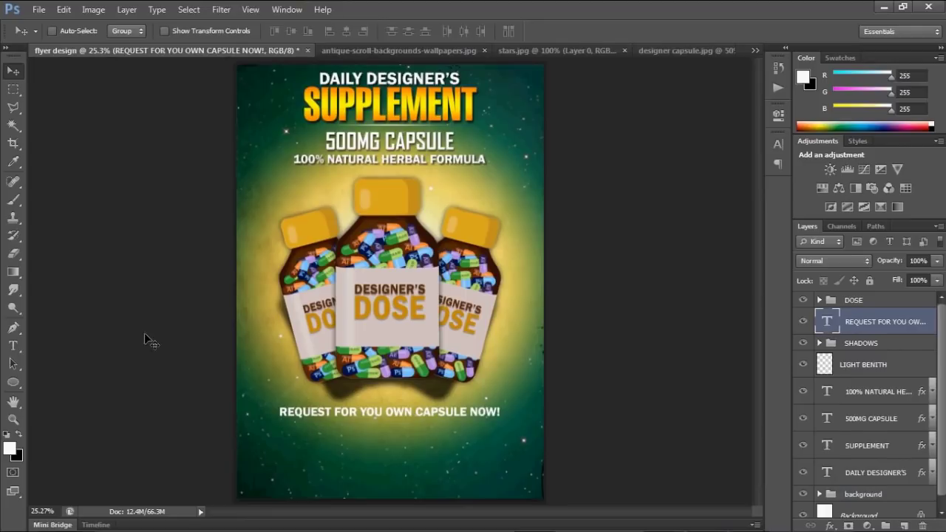
# - Add the question-and-answer text block and place it at the lower left
pyautogui.press('t')
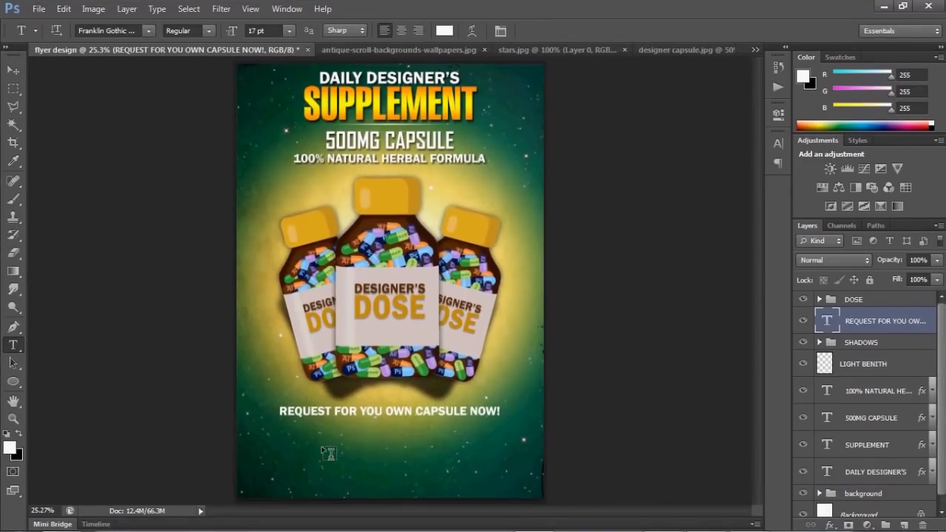
pyautogui.click(316, 443)
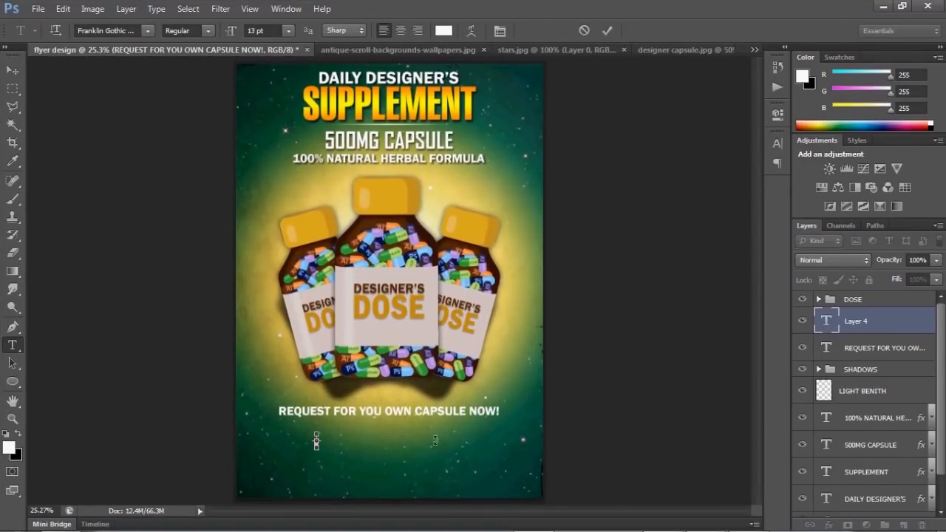
pyautogui.click(607, 31)
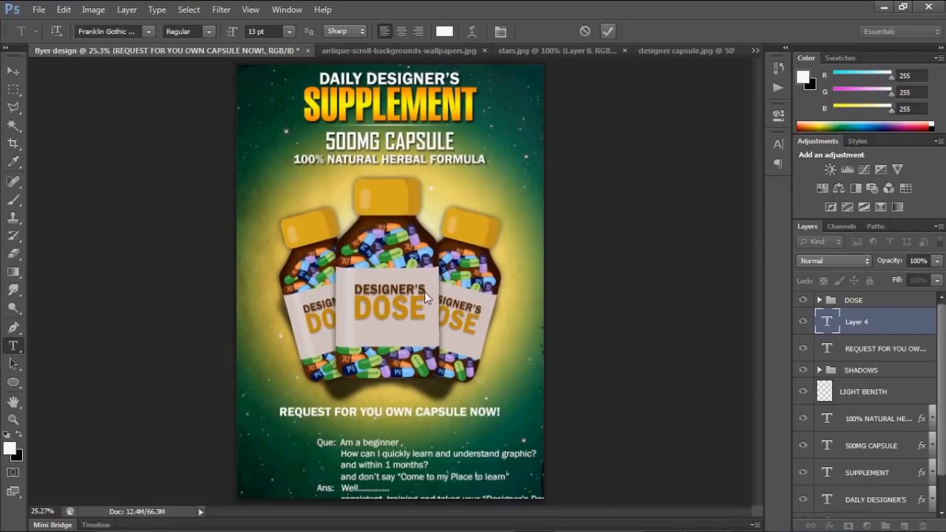
pyautogui.press('v')
pyautogui.moveTo(374, 460); pyautogui.dragTo(314, 430)
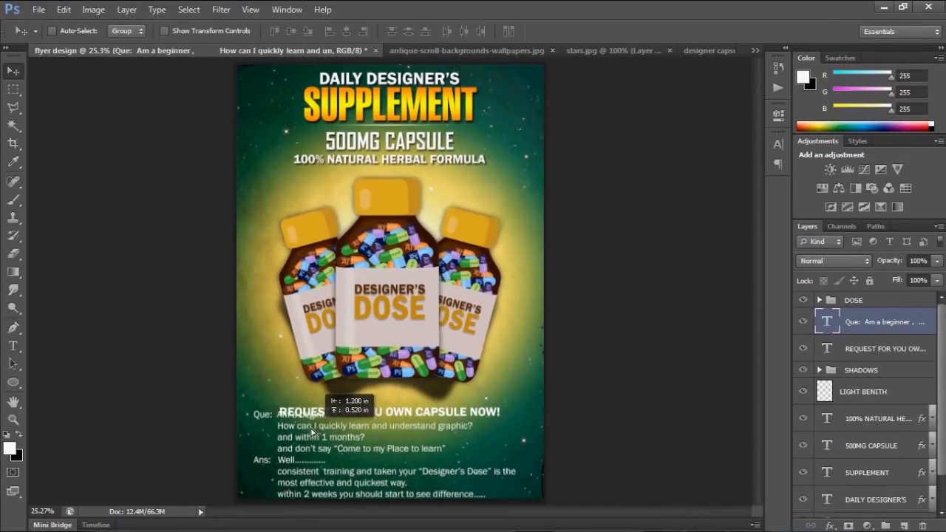
pyautogui.moveTo(314, 430); pyautogui.dragTo(308, 429)
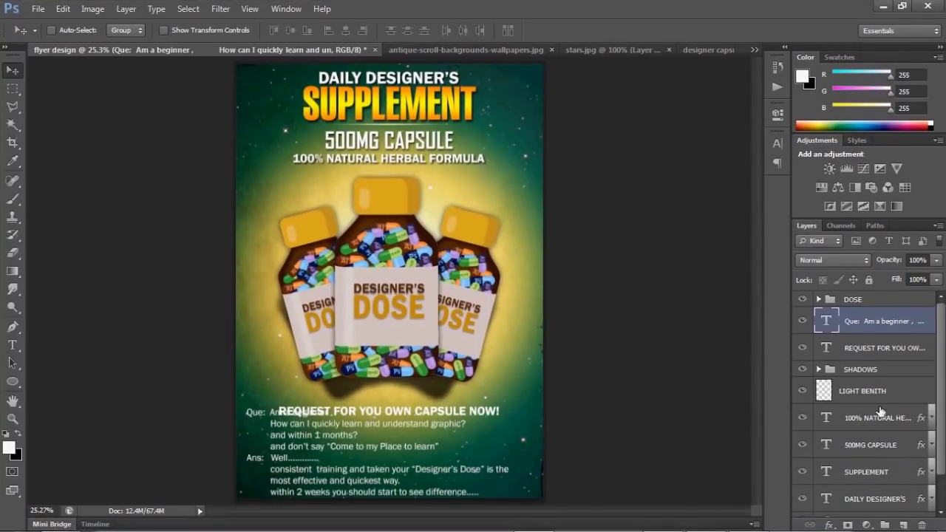
# - Shift the DOSE and SHADOWS groups slightly up and to the left
pyautogui.click(883, 301)
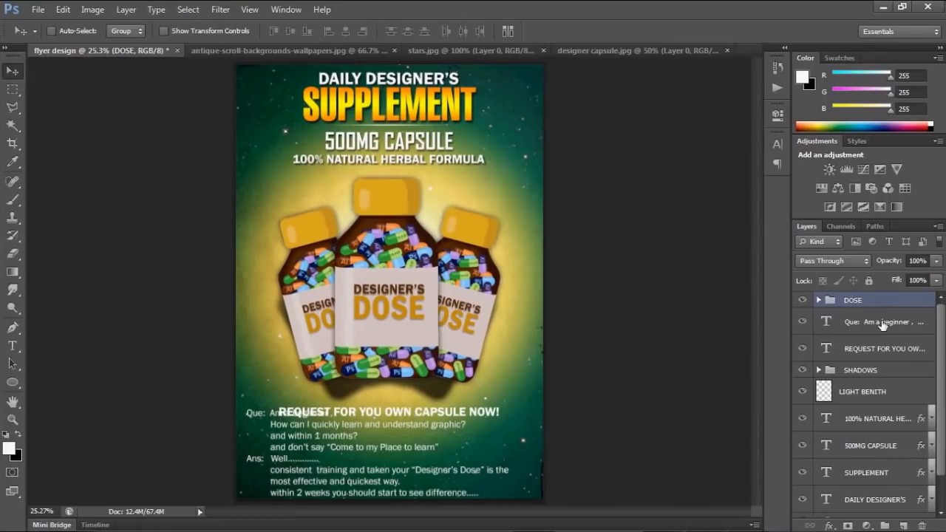
pyautogui.keyDown('ctrl'); pyautogui.click(881, 370); pyautogui.keyUp('ctrl')
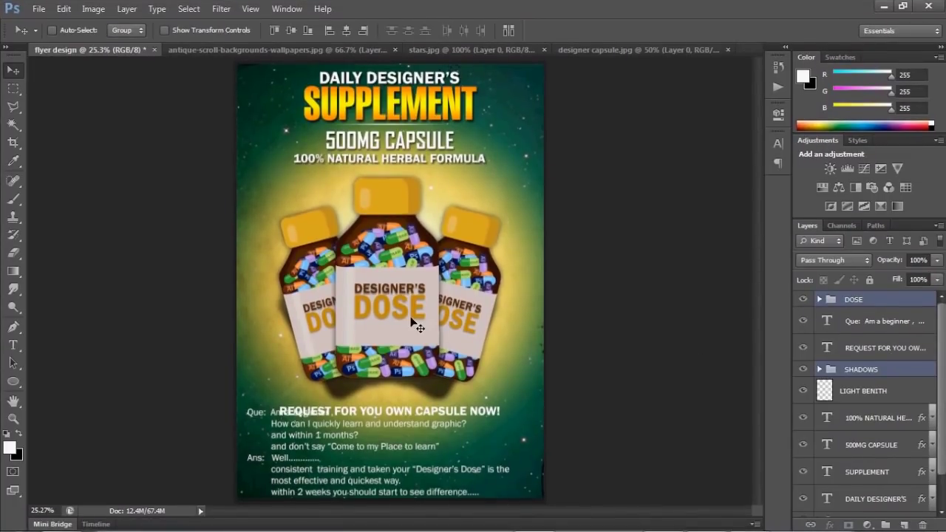
pyautogui.moveTo(417, 317); pyautogui.dragTo(409, 326)
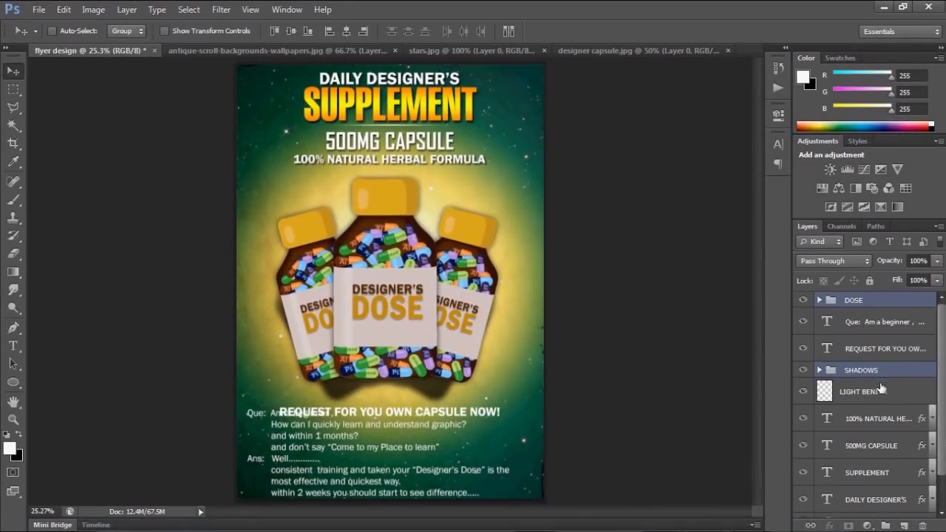
pyautogui.hotkey('alt', ']')
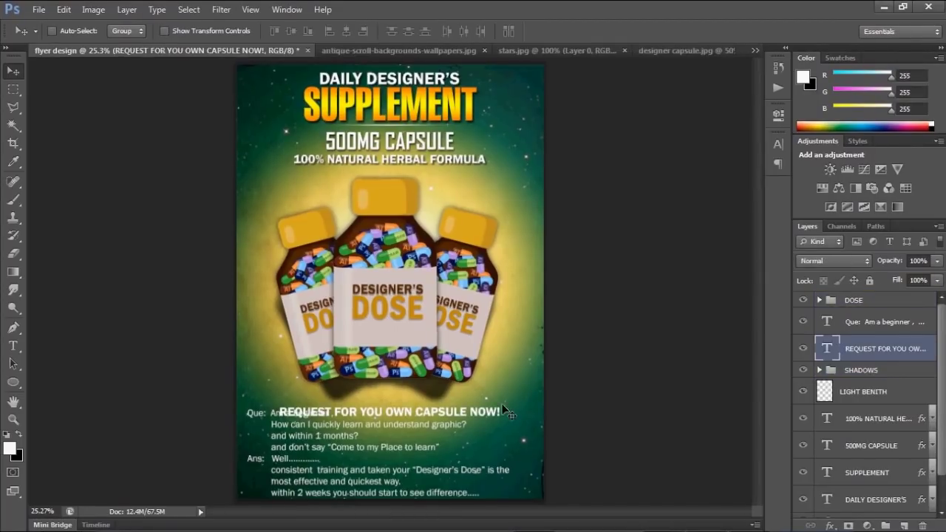
# - Move the REQUEST call-to-action up-right and scale it down to about 86%
pyautogui.moveTo(439, 424); pyautogui.dragTo(448, 419)
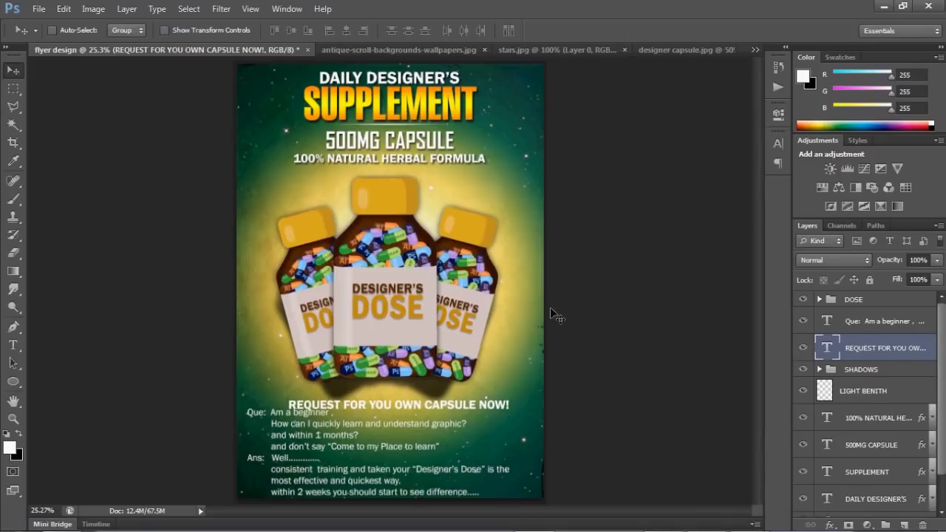
pyautogui.hotkey('ctrl', 't')
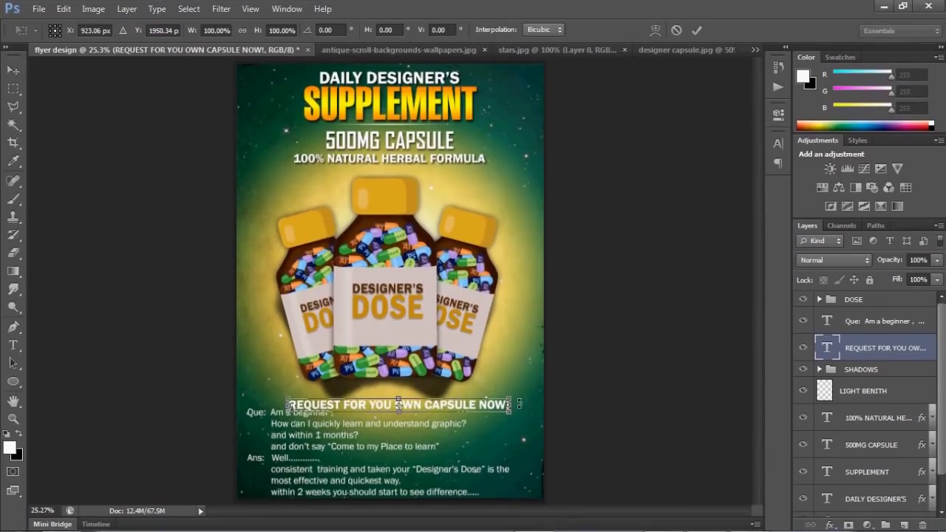
pyautogui.moveTo(511, 396); pyautogui.dragTo(478, 406)
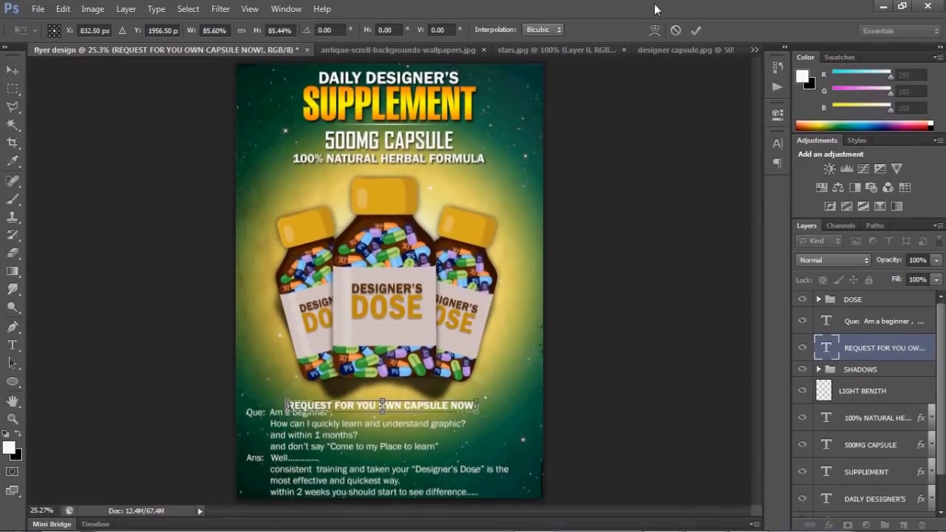
pyautogui.click(695, 31)
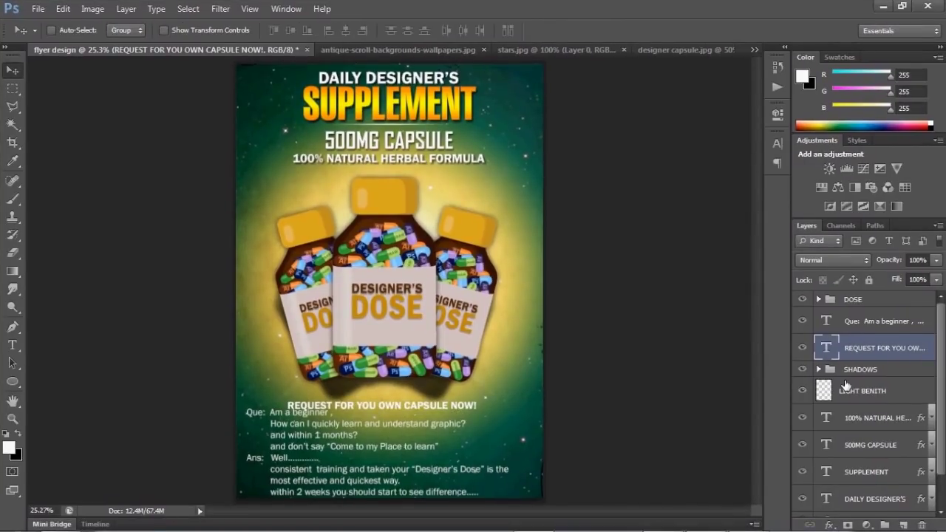
# - Scale the Q&A text block to about 84% and shift it up-right
pyautogui.click(850, 331)
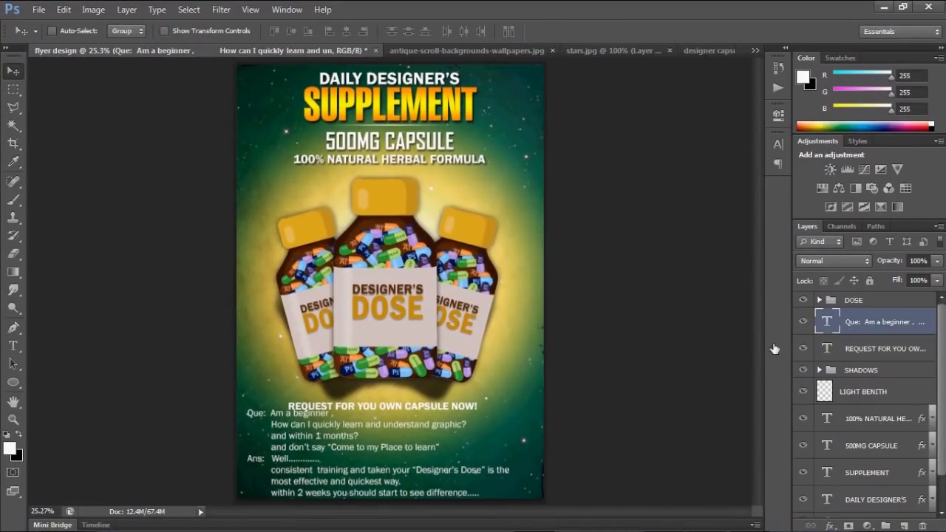
pyautogui.hotkey('ctrl', 't')
pyautogui.moveTo(514, 408); pyautogui.dragTo(479, 446)
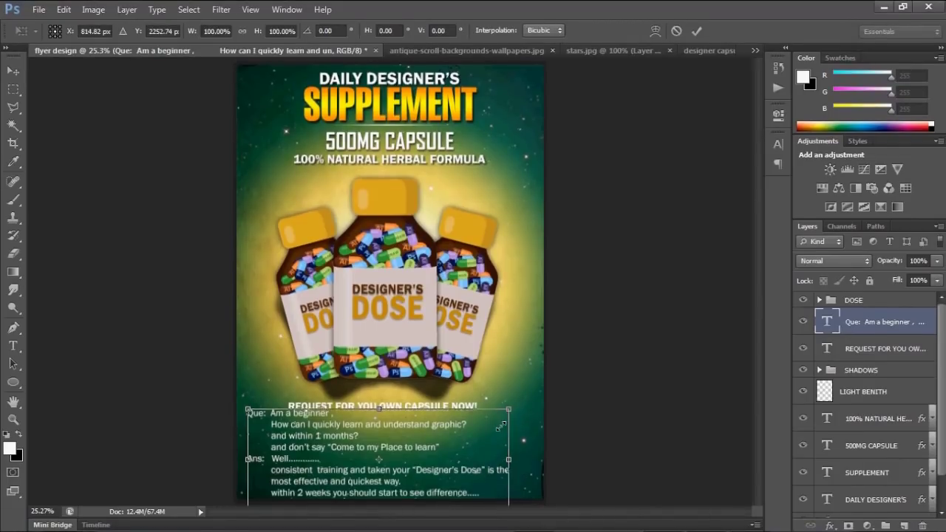
pyautogui.moveTo(406, 471); pyautogui.dragTo(412, 460)
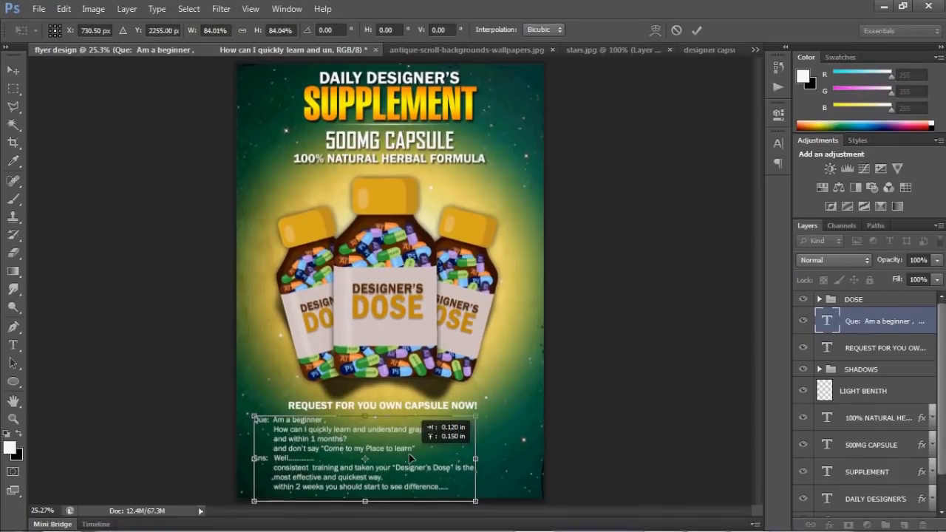
pyautogui.click(695, 31)
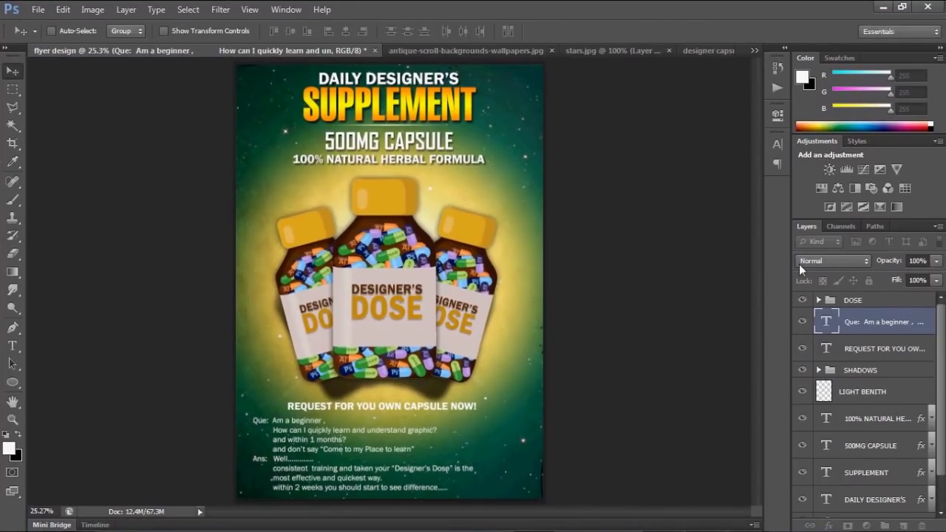
# - Give the Q&A text a drop shadow with a larger size and distance 7
pyautogui.click(829, 526)
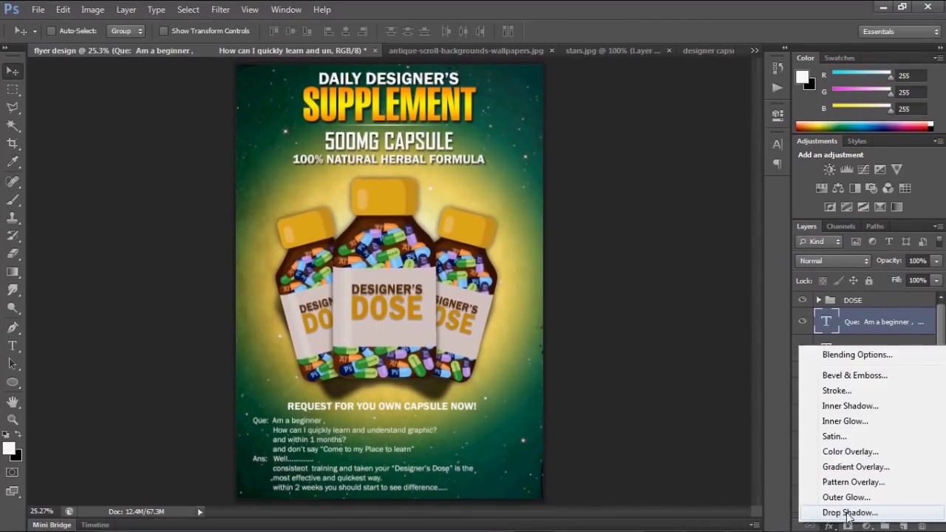
pyautogui.click(848, 513)
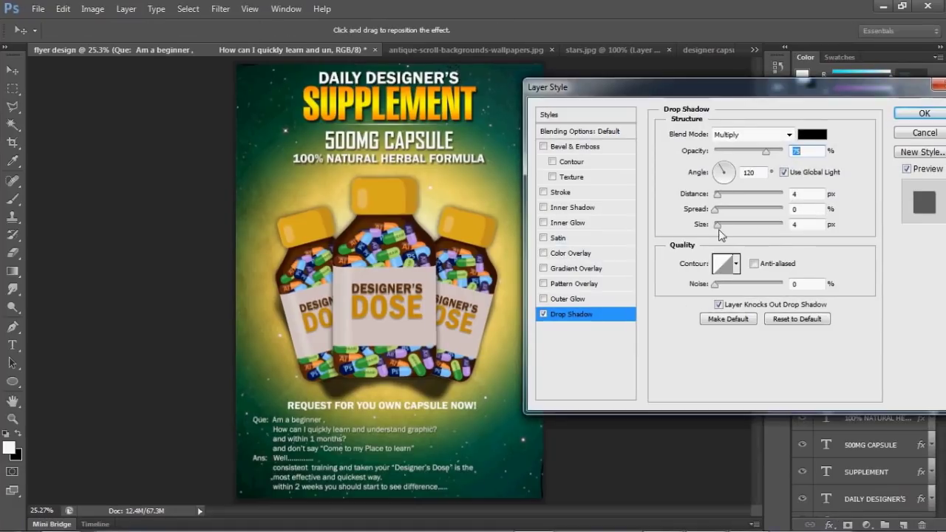
pyautogui.moveTo(723, 231); pyautogui.dragTo(726, 232)
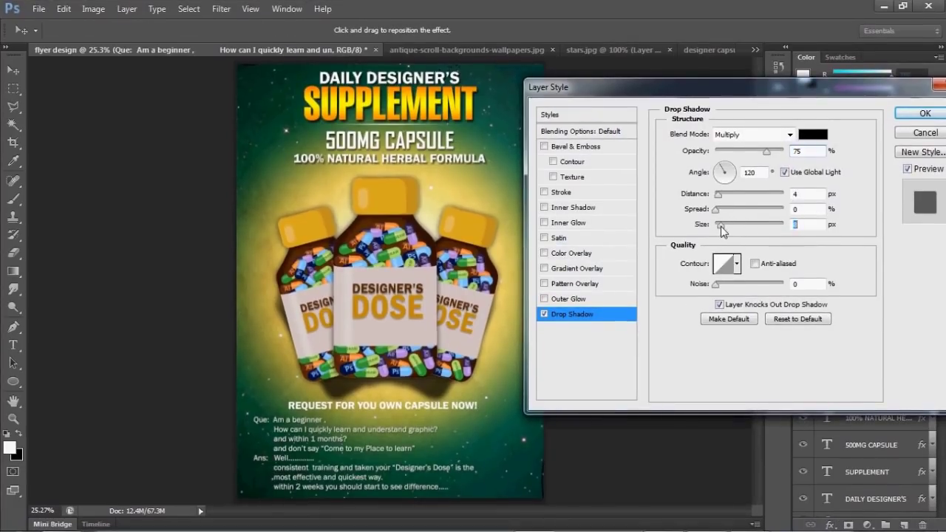
pyautogui.click(802, 194)
pyautogui.write('7')
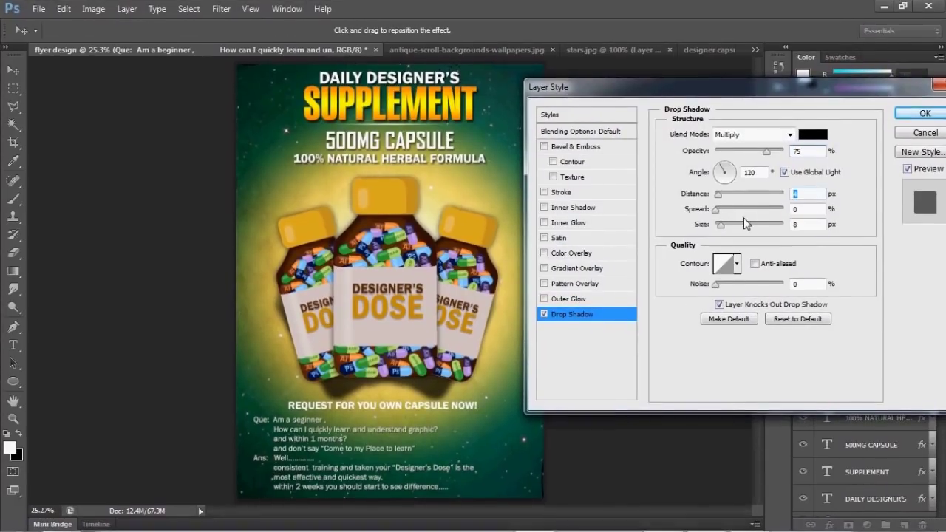
pyautogui.click(924, 113)
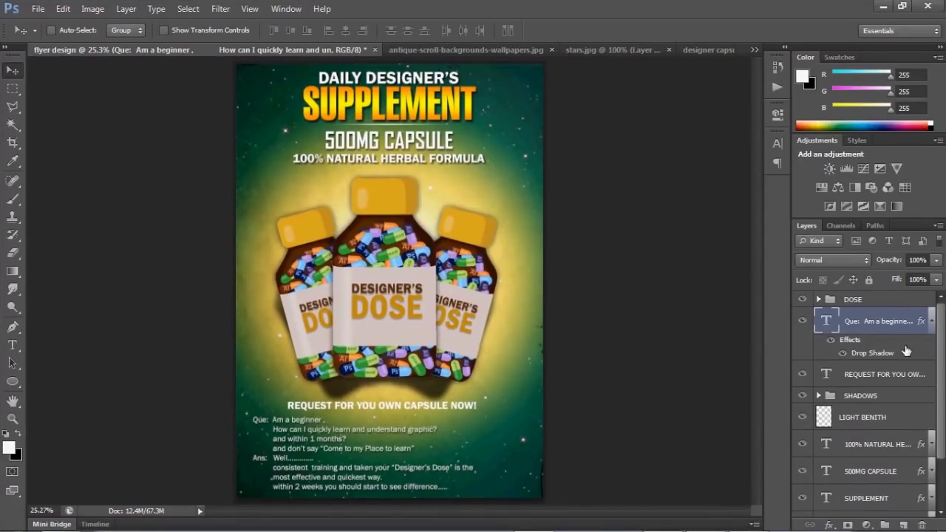
# - Give the call-to-action text a drop shadow with distance 4 and size 12
pyautogui.click(883, 375)
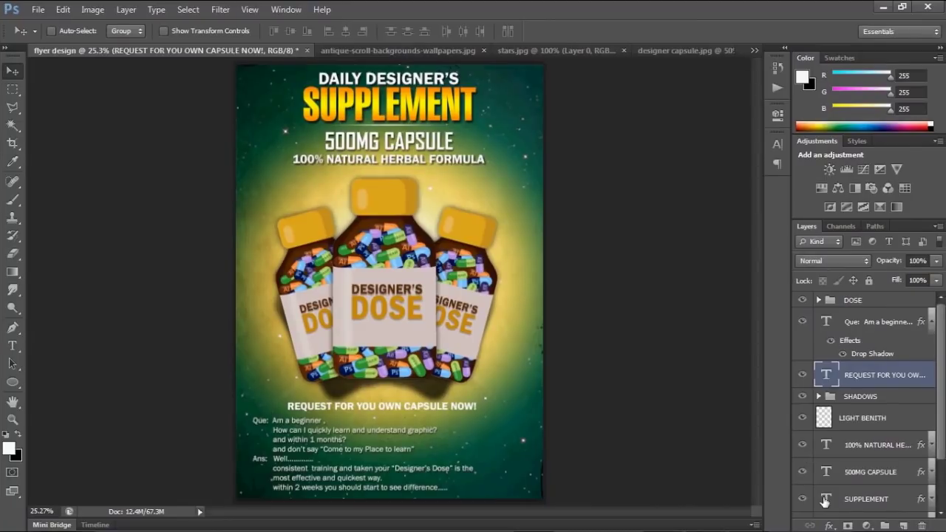
pyautogui.click(833, 525)
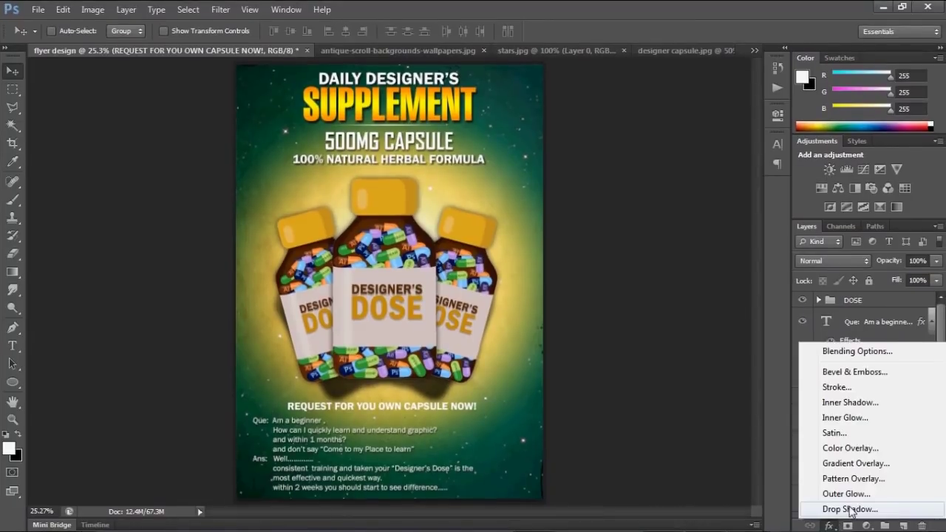
pyautogui.click(850, 509)
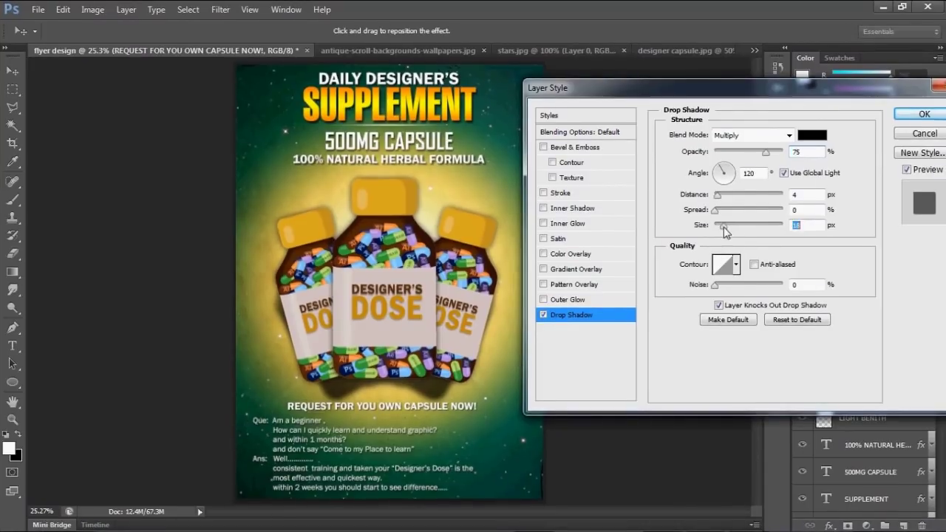
pyautogui.moveTo(719, 225); pyautogui.dragTo(725, 225)
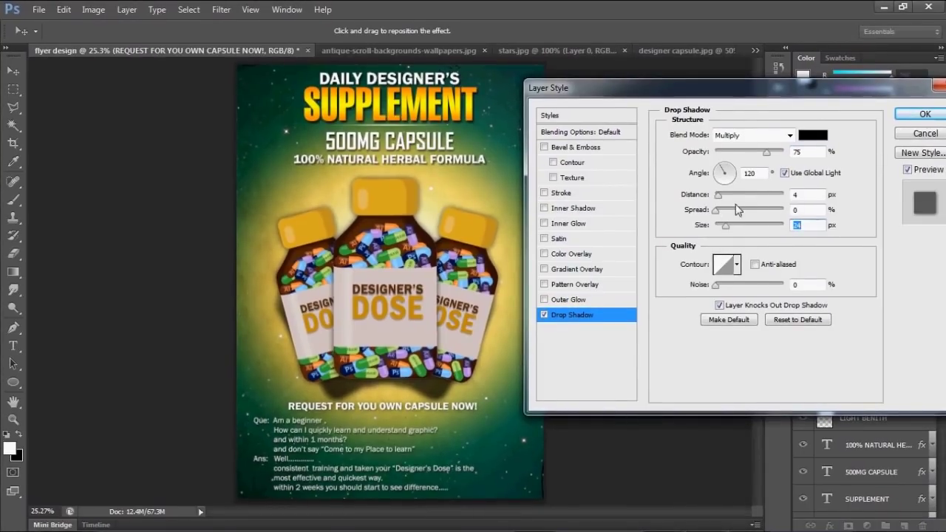
pyautogui.moveTo(718, 196); pyautogui.dragTo(722, 195)
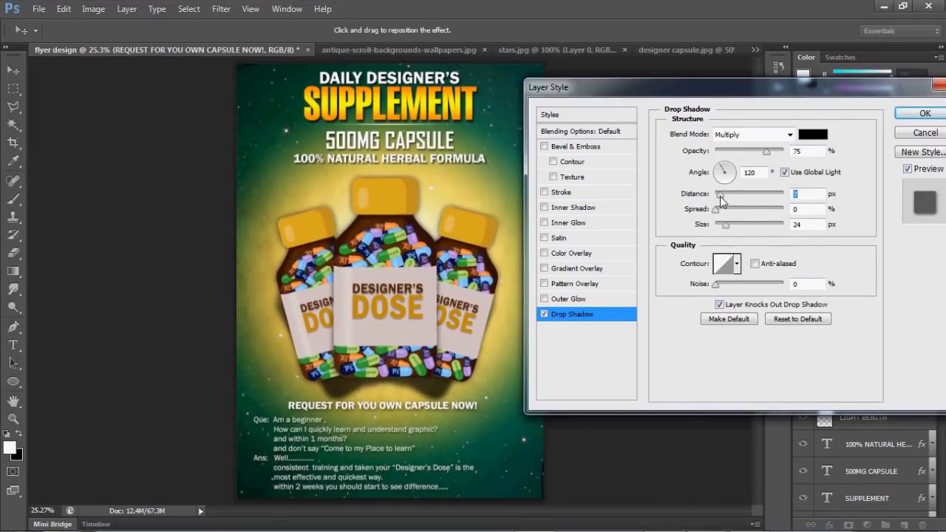
pyautogui.moveTo(723, 196); pyautogui.dragTo(718, 195)
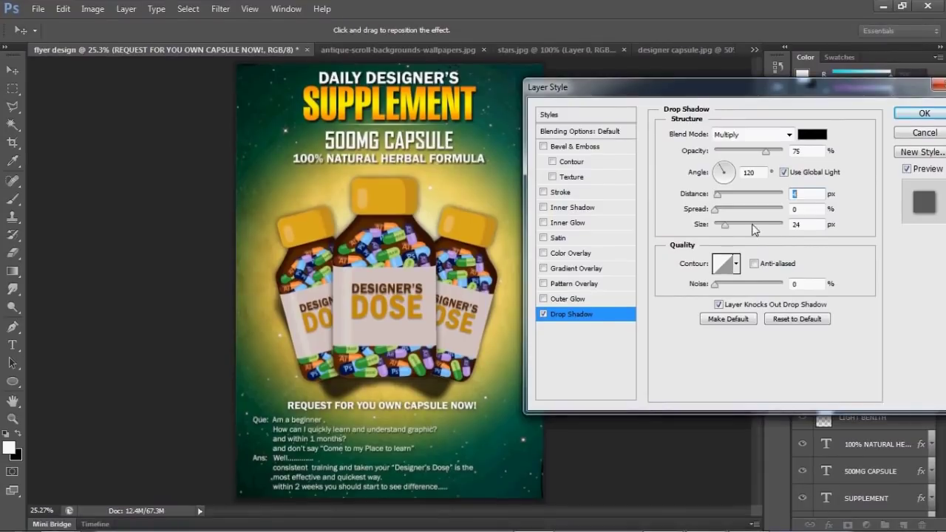
pyautogui.press('Tab')
pyautogui.press('Tab')
pyautogui.write('12')
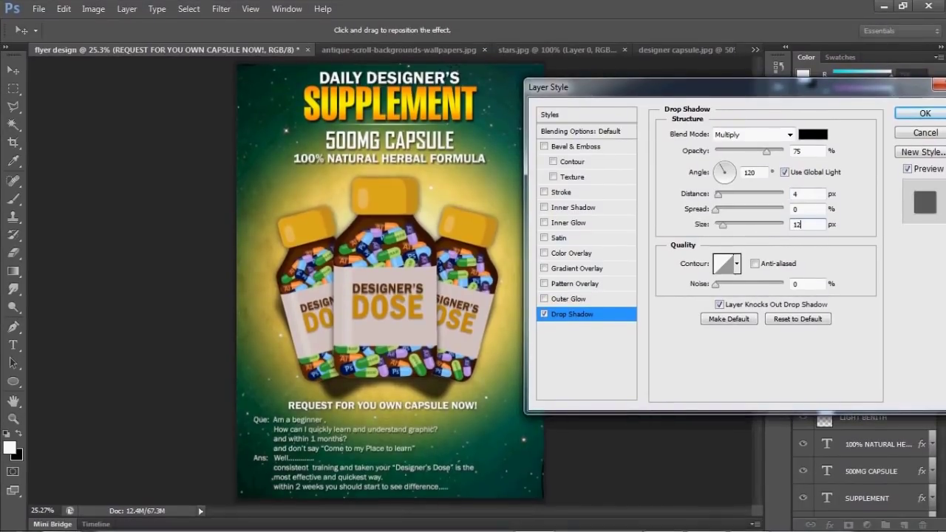
pyautogui.click(917, 115)
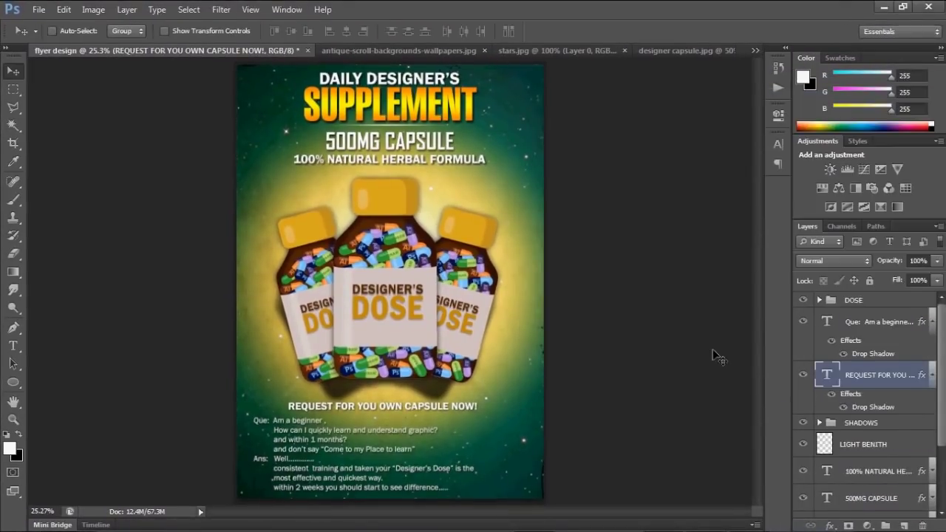